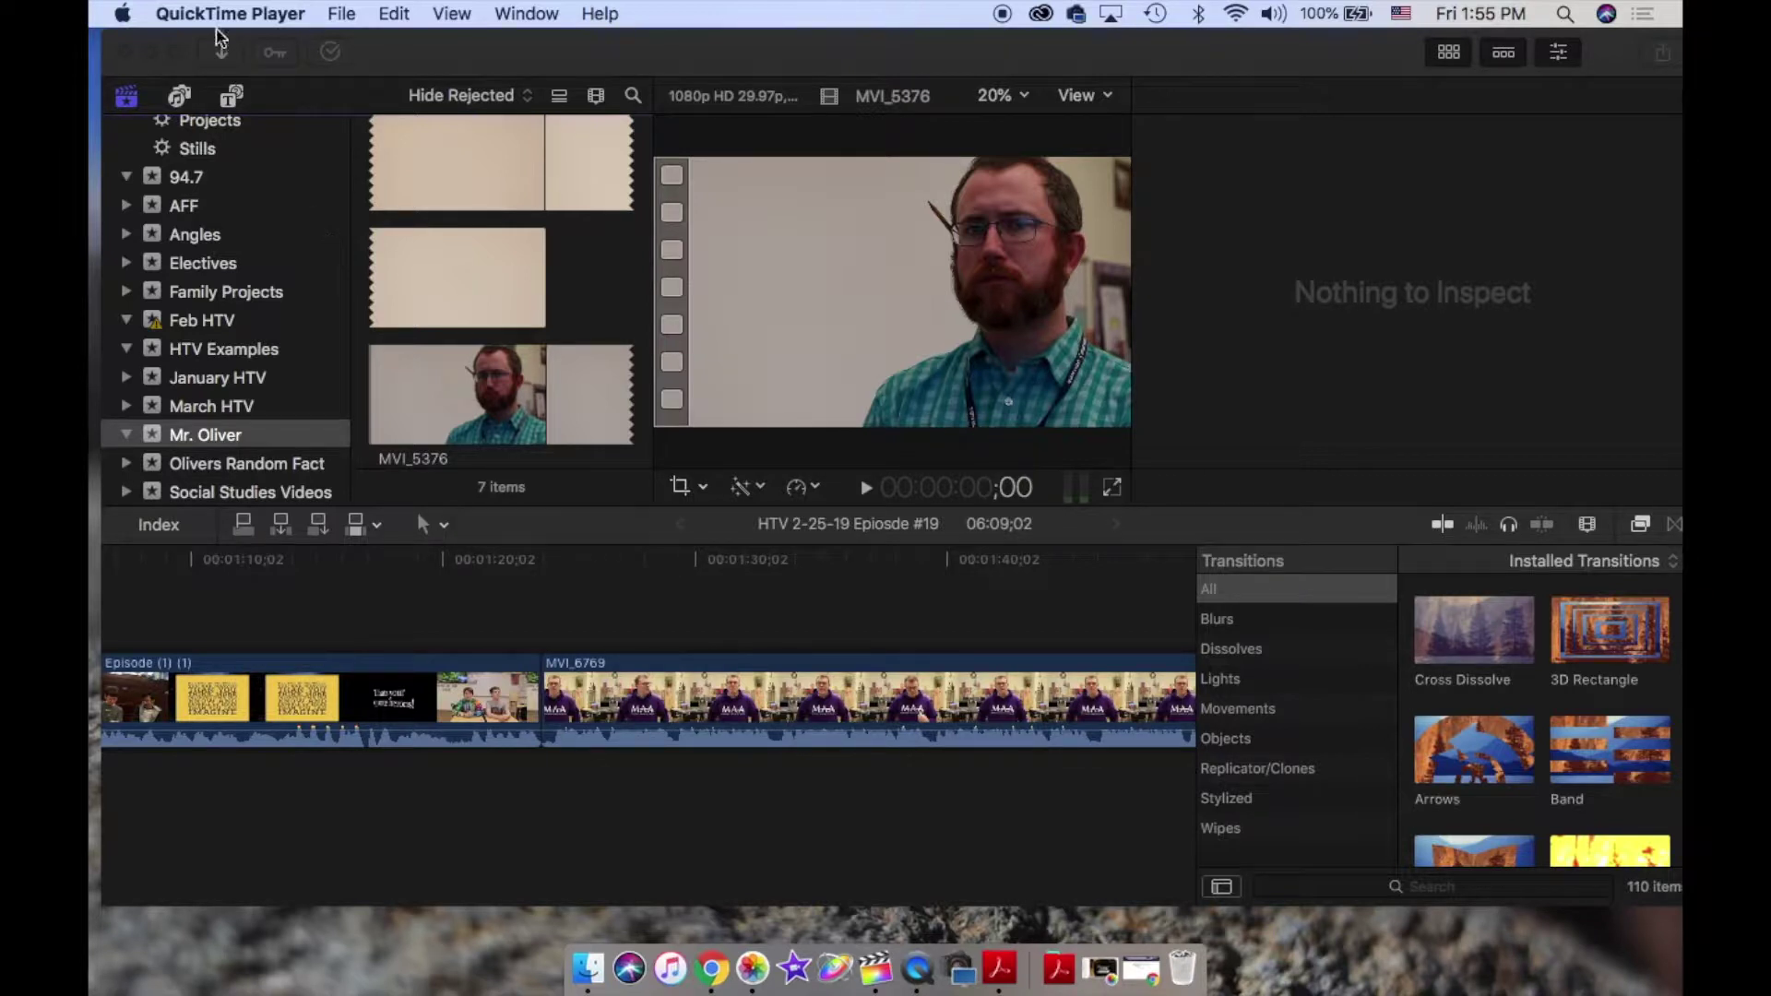
- Dismiss QuickTime Player's File menu and bring Final Cut Pro, showing the Mr. Oliver event, to the front
{"action": "left_click", "coordinate": [343, 16]}
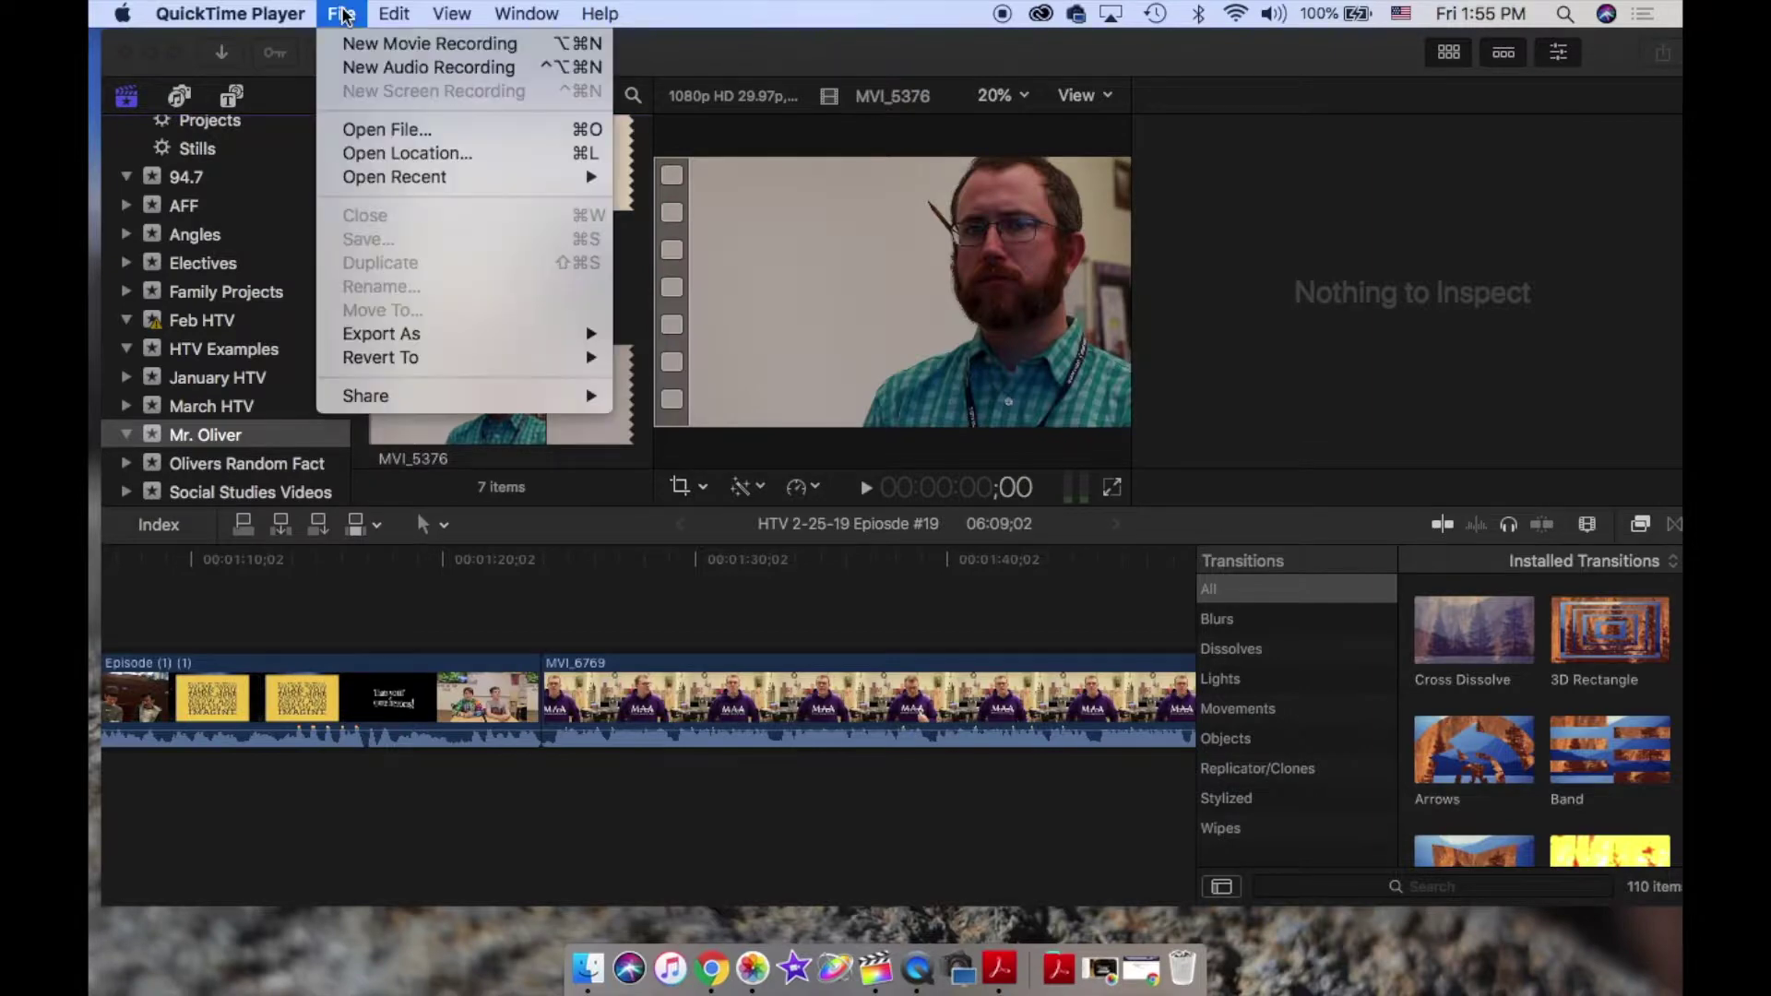
{"action": "left_click", "coordinate": [343, 16]}
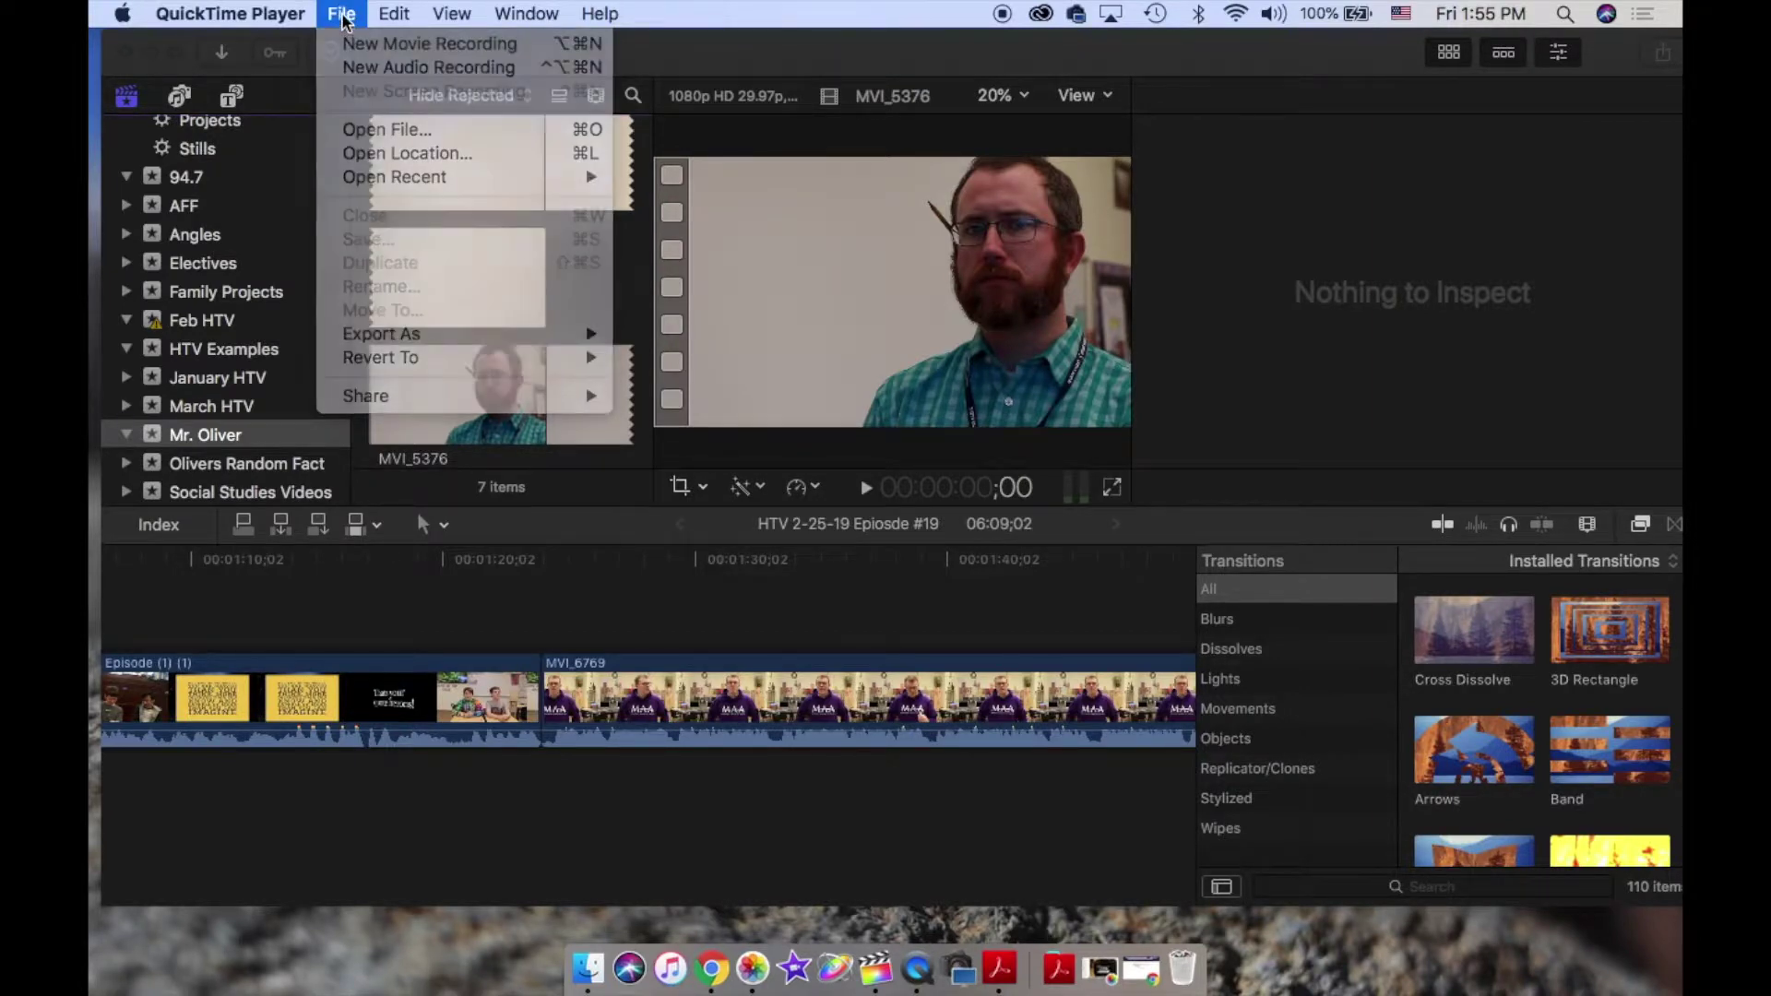
{"action": "left_click", "coordinate": [194, 435]}
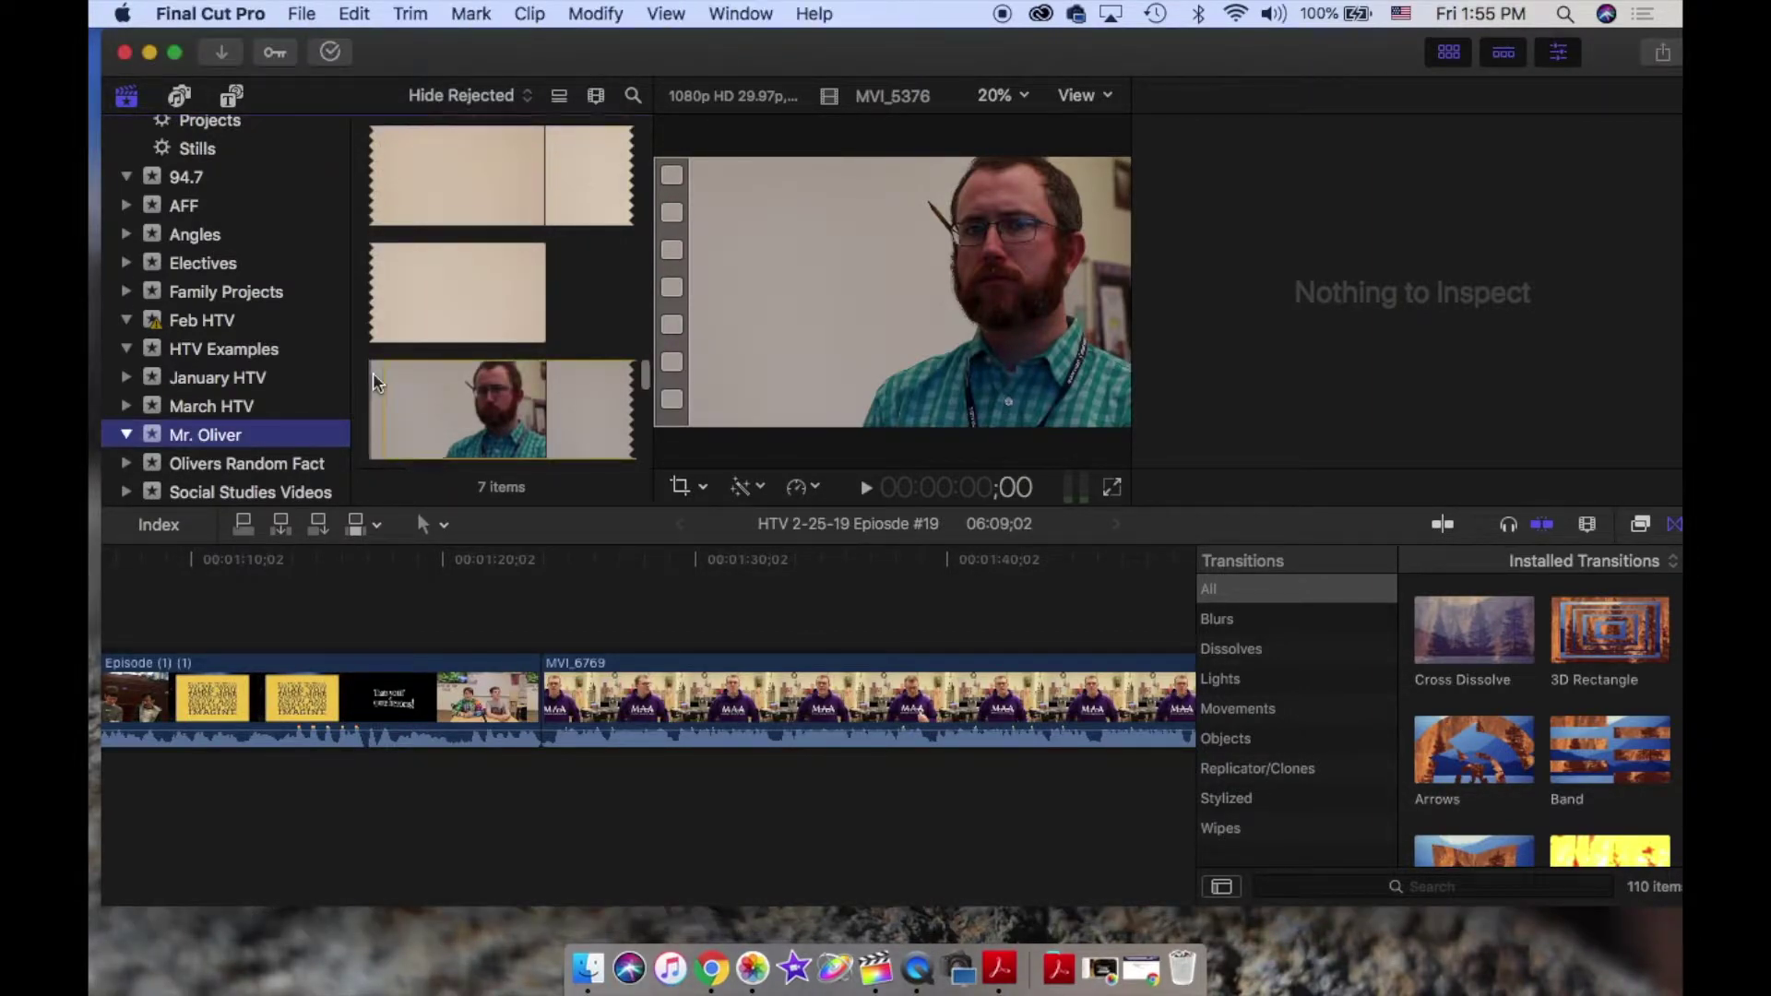
- Create a new project named 'The Rock Paper Scissors Battle' in the Mr. Oliver event
{"action": "left_click", "coordinate": [319, 18]}
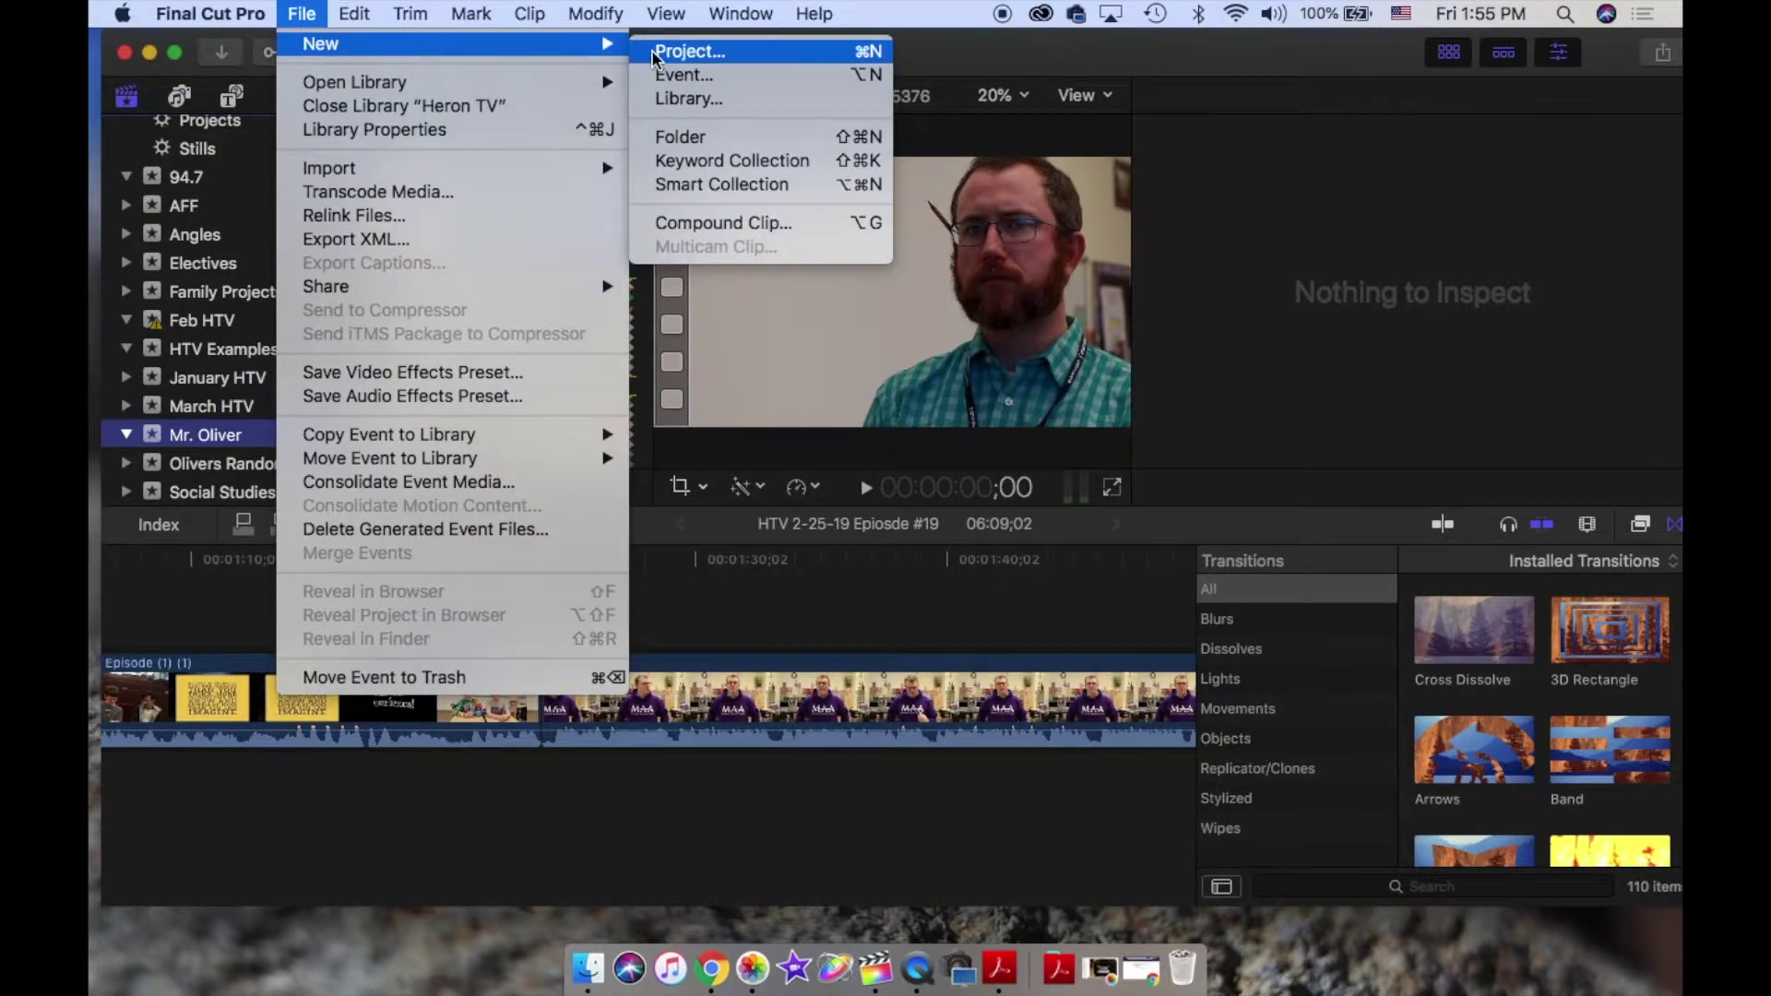
{"action": "left_click", "coordinate": [651, 50]}
{"action": "key", "text": "BackSpace"}
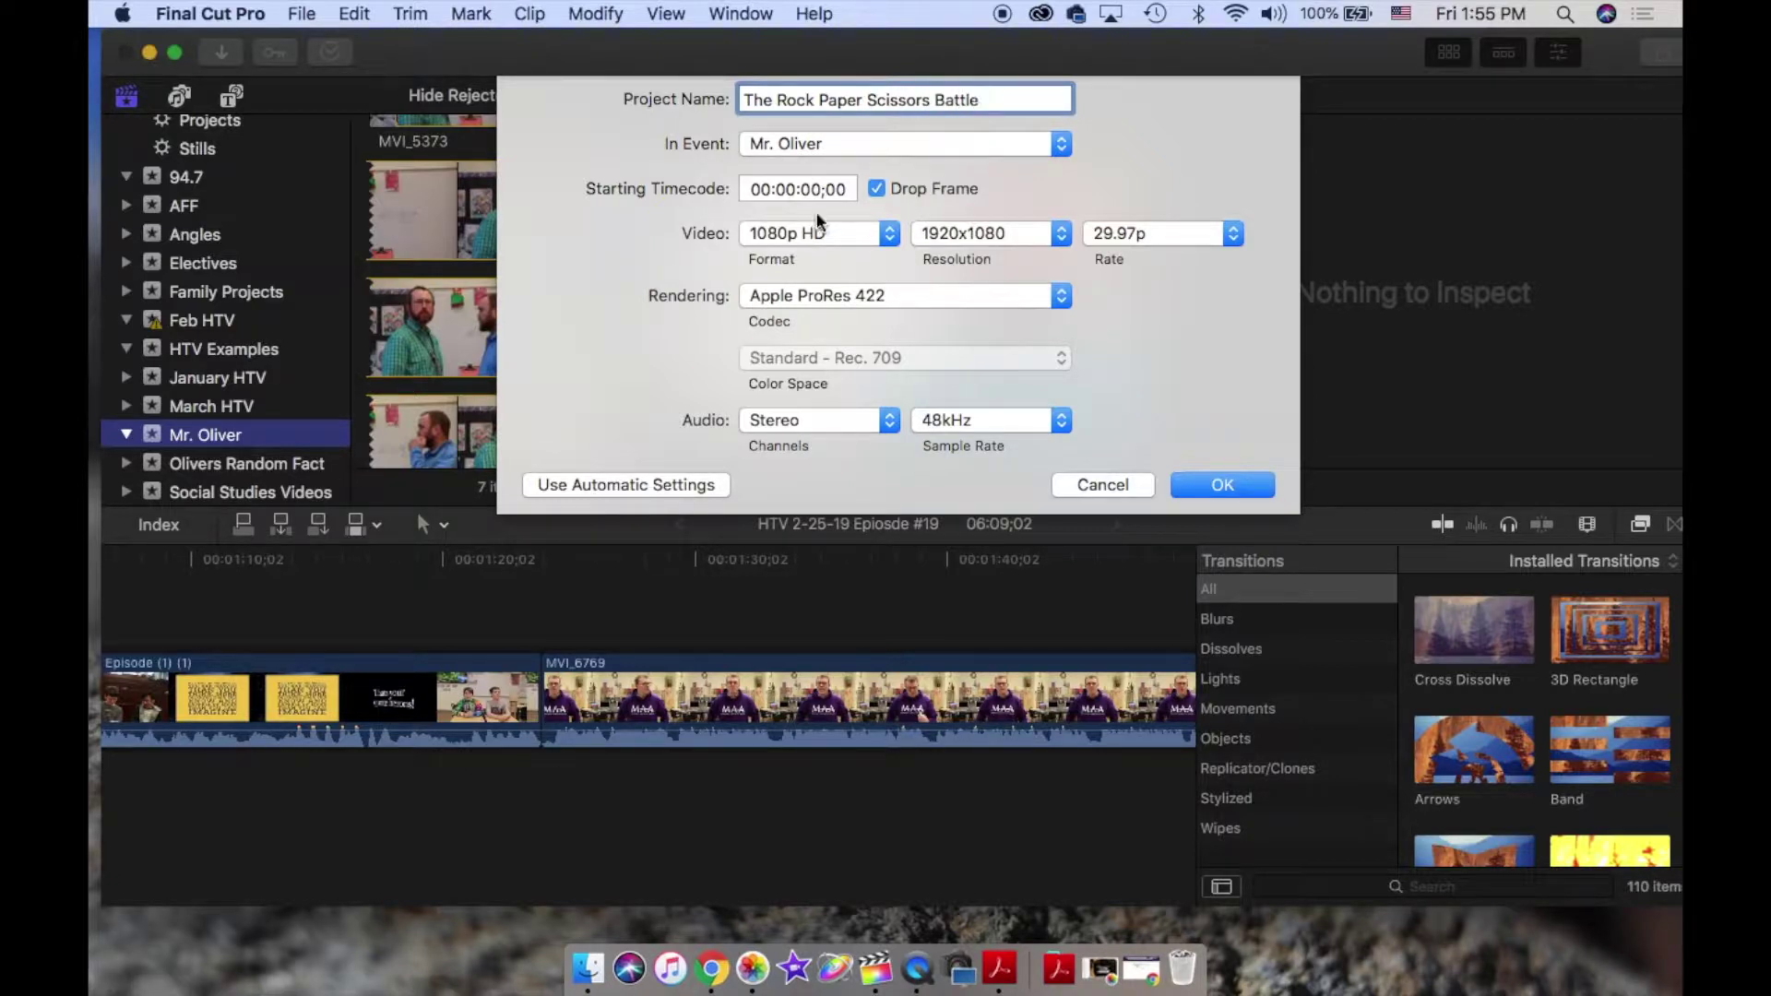
{"action": "left_click", "coordinate": [1252, 487]}
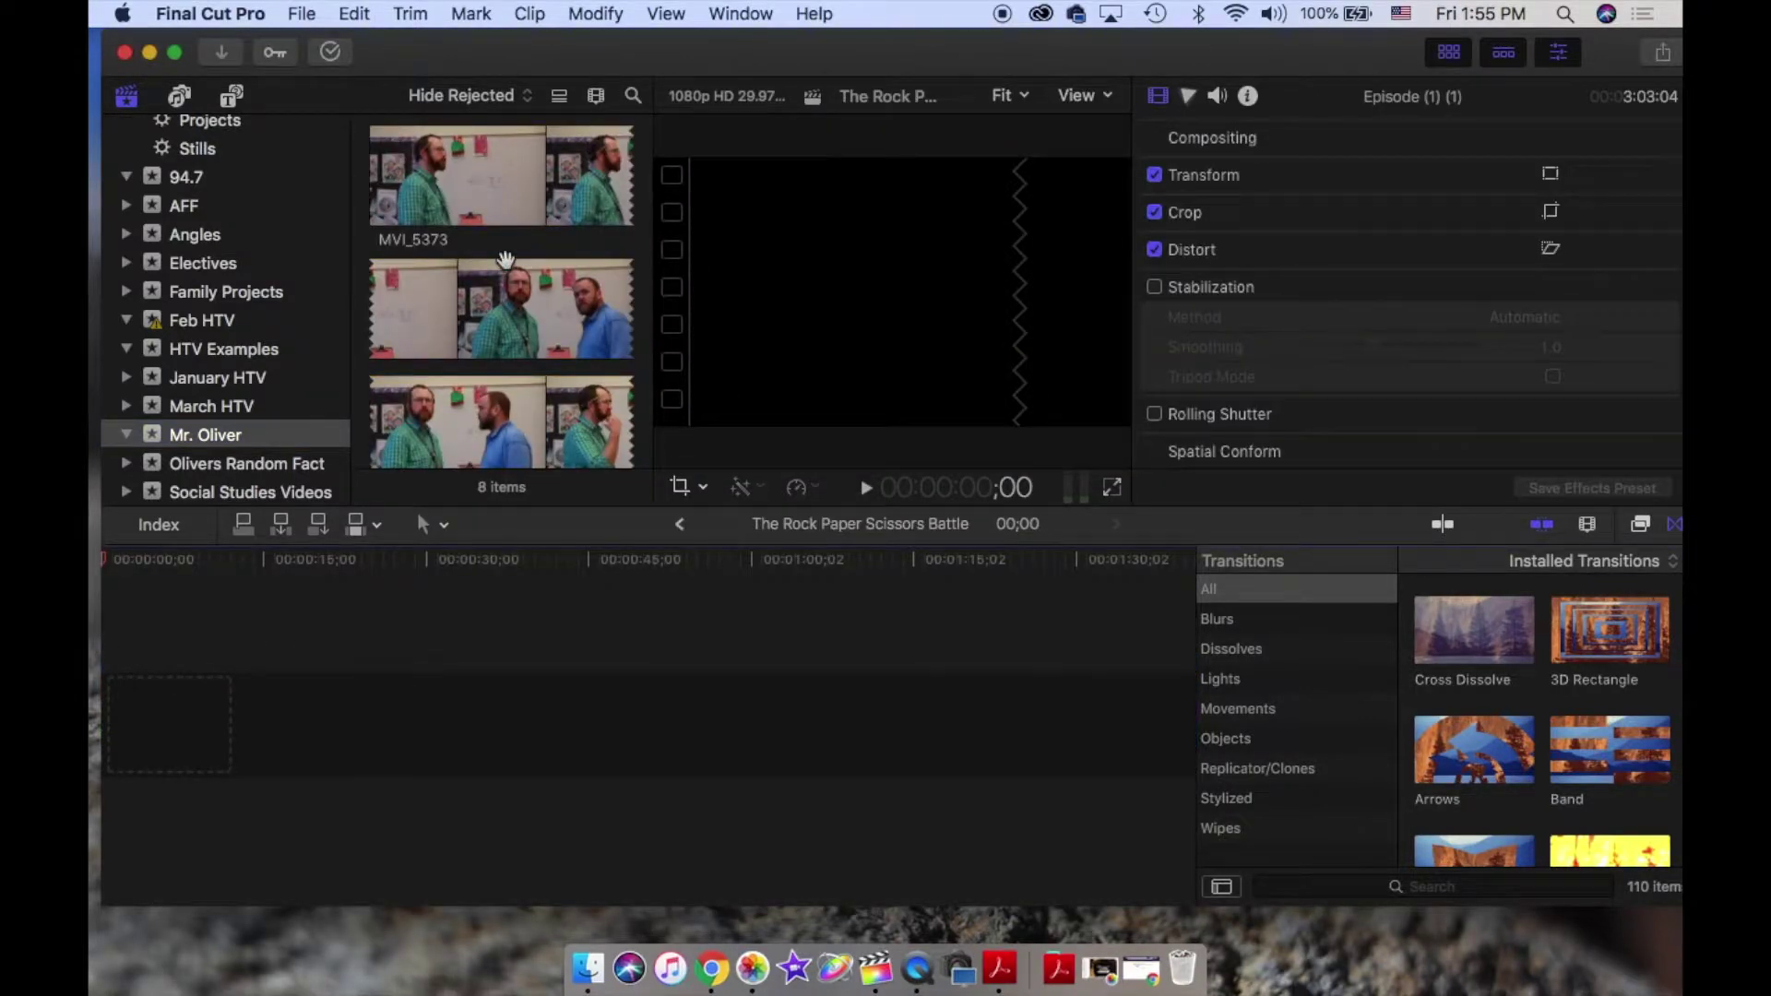
- Select the hallway clip MVI_5369 in the browser and preview it
{"action": "scroll", "coordinate": [505, 258], "scroll_direction": "up", "scroll_amount": 10}
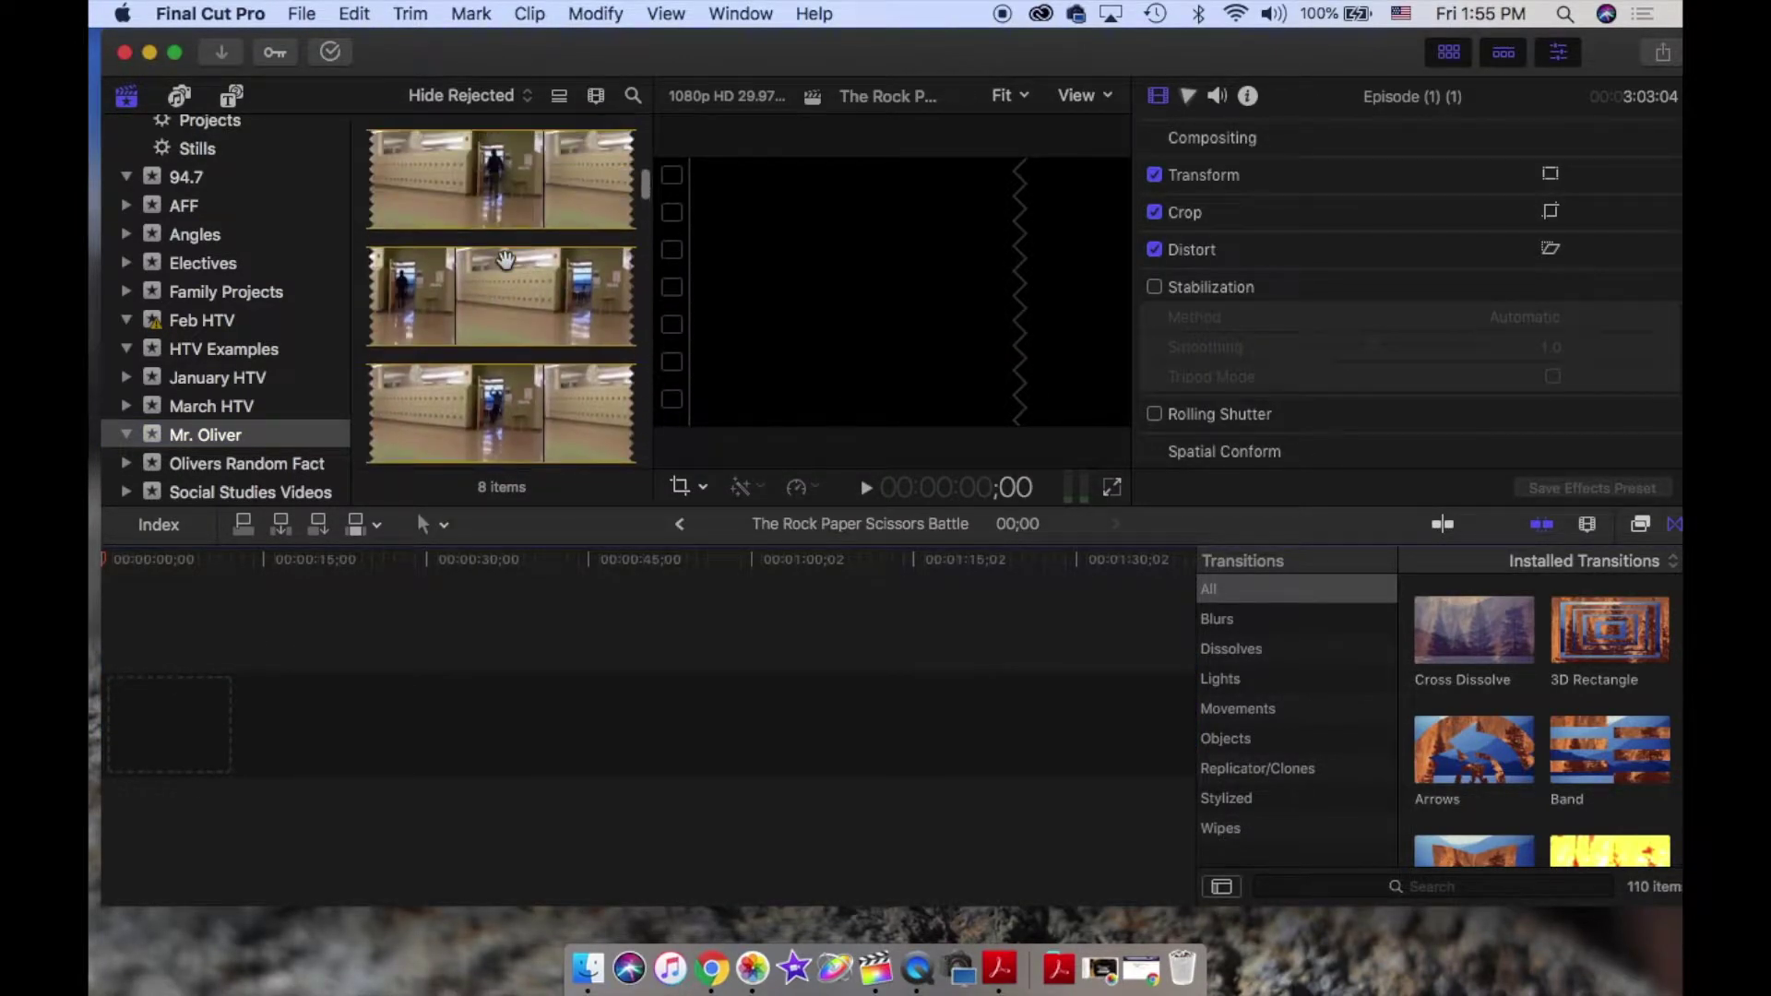
{"action": "scroll", "coordinate": [505, 258], "scroll_direction": "up", "scroll_amount": 10}
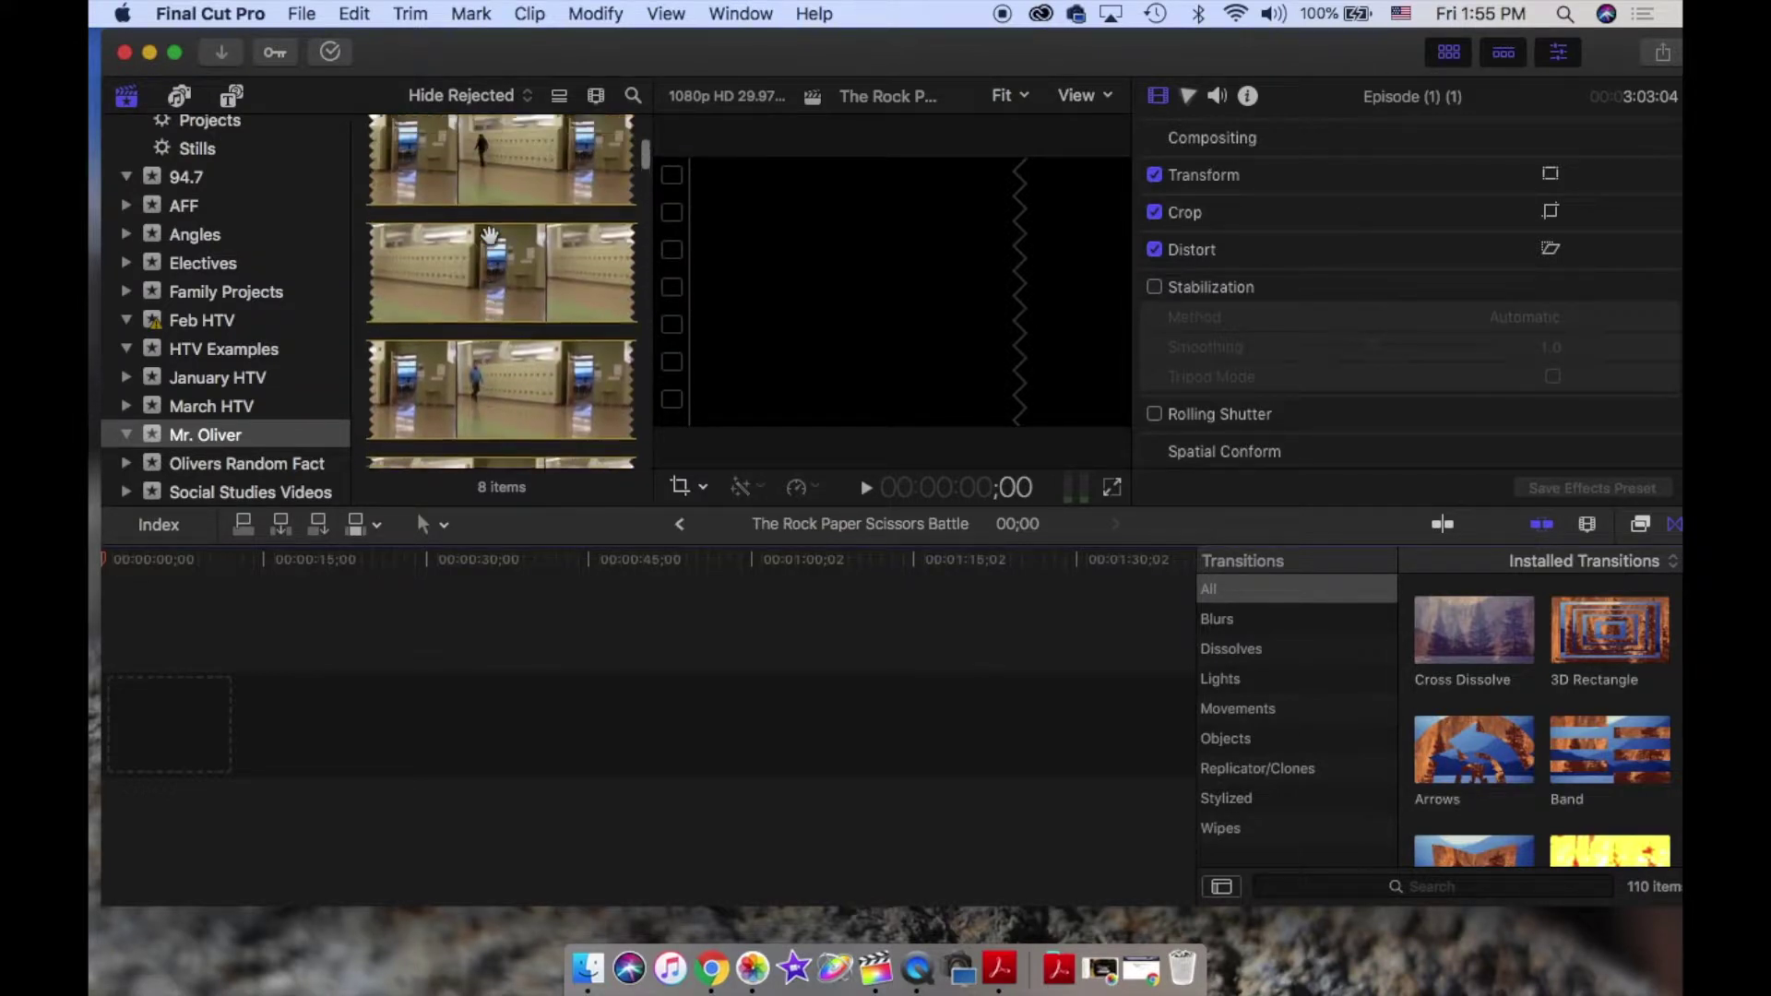
{"action": "scroll", "coordinate": [490, 235], "scroll_direction": "up", "scroll_amount": 10}
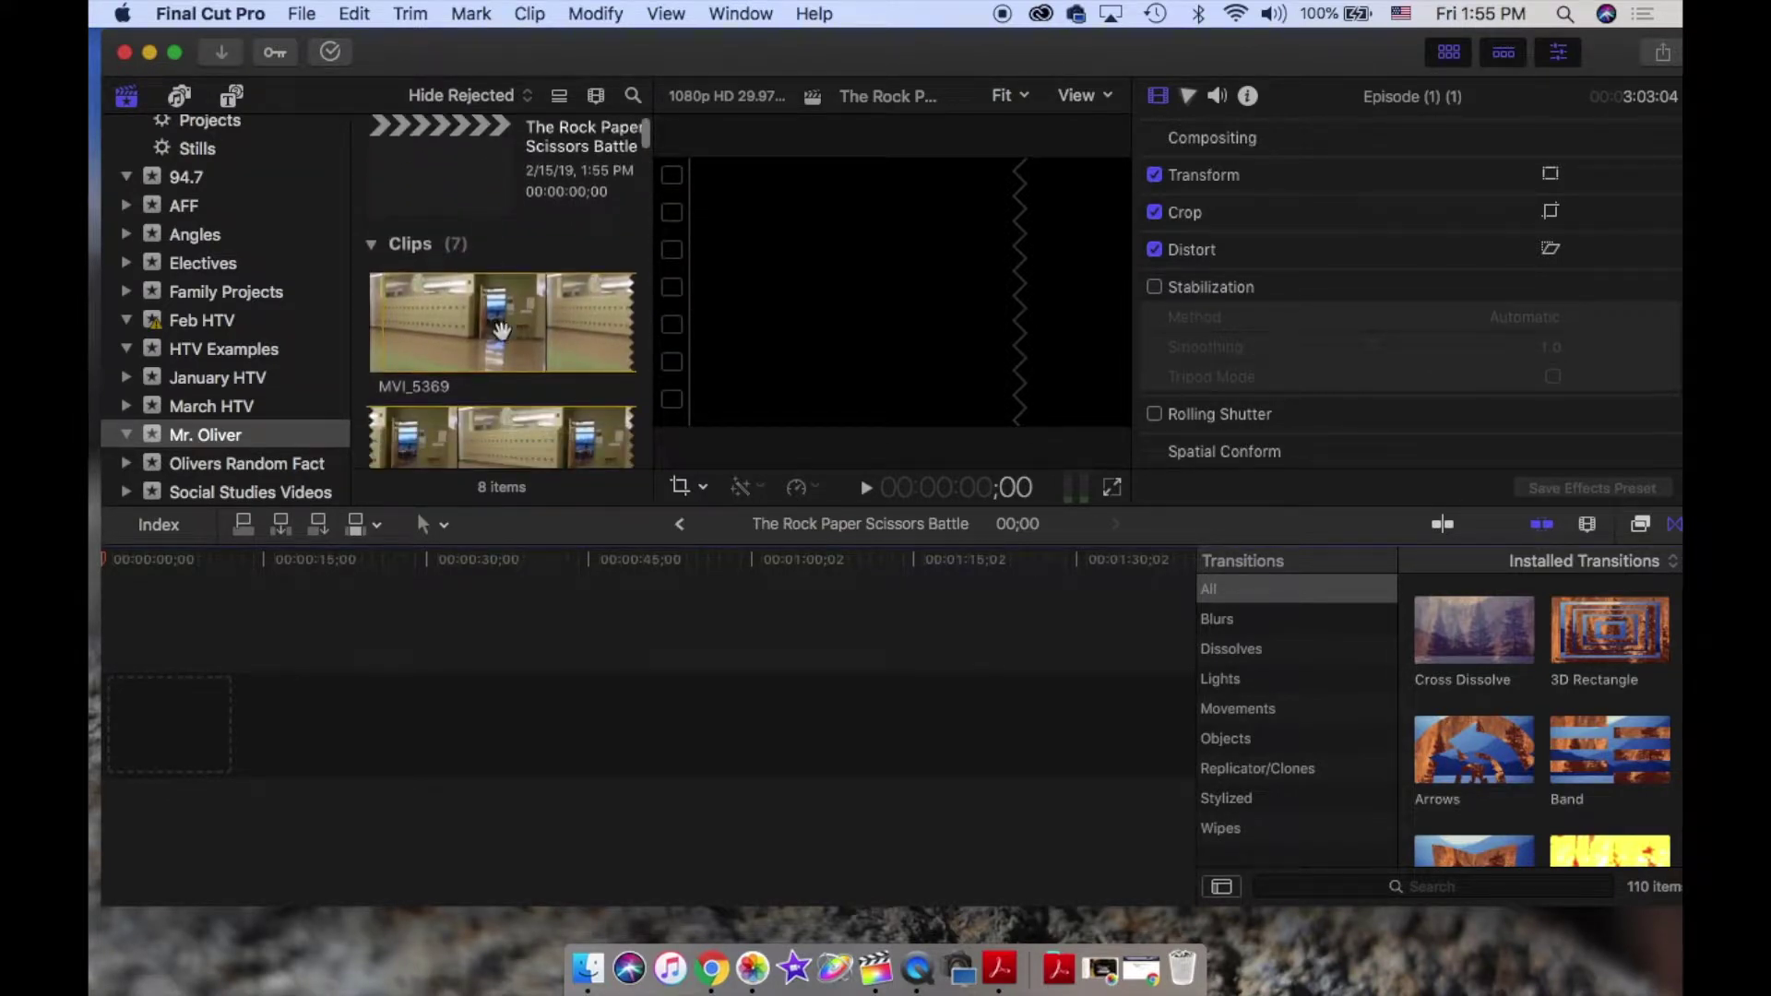
{"action": "scroll", "coordinate": [501, 331], "scroll_direction": "down", "scroll_amount": 5}
{"action": "left_click", "coordinate": [472, 320]}
{"action": "key", "text": "space"}
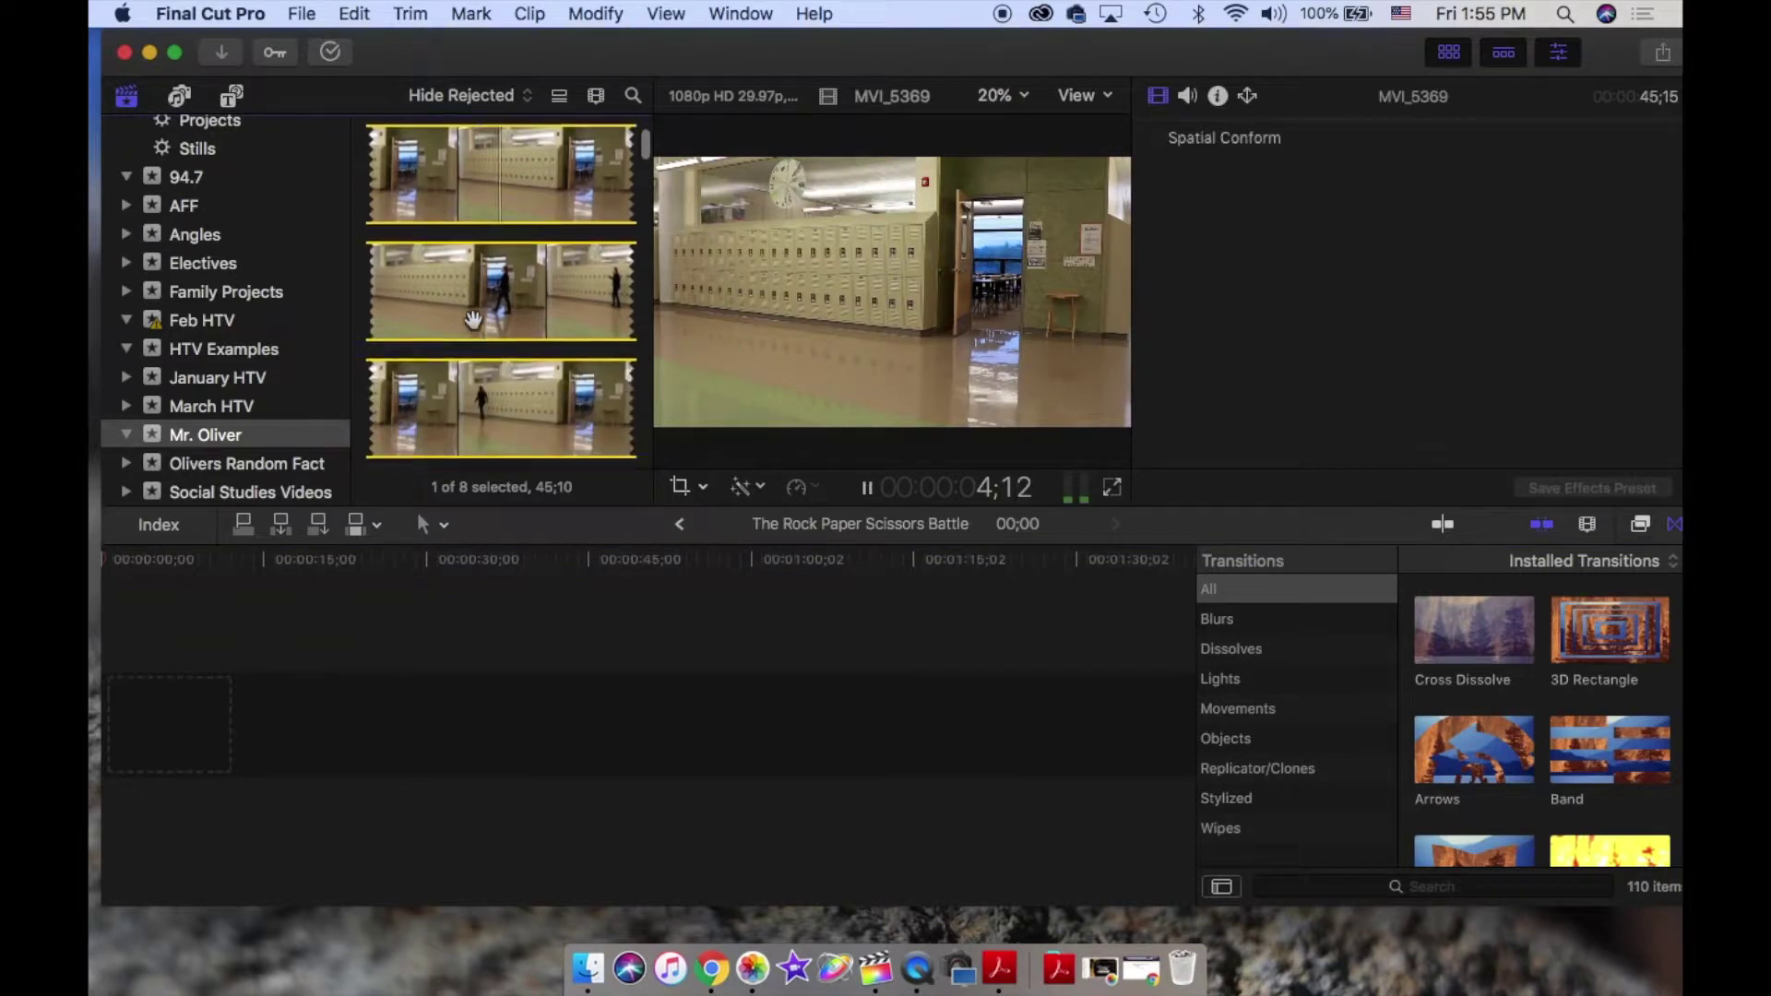
{"action": "scroll", "coordinate": [471, 314], "scroll_direction": "down", "scroll_amount": 1}
{"action": "scroll", "coordinate": [482, 293], "scroll_direction": "down", "scroll_amount": 2}
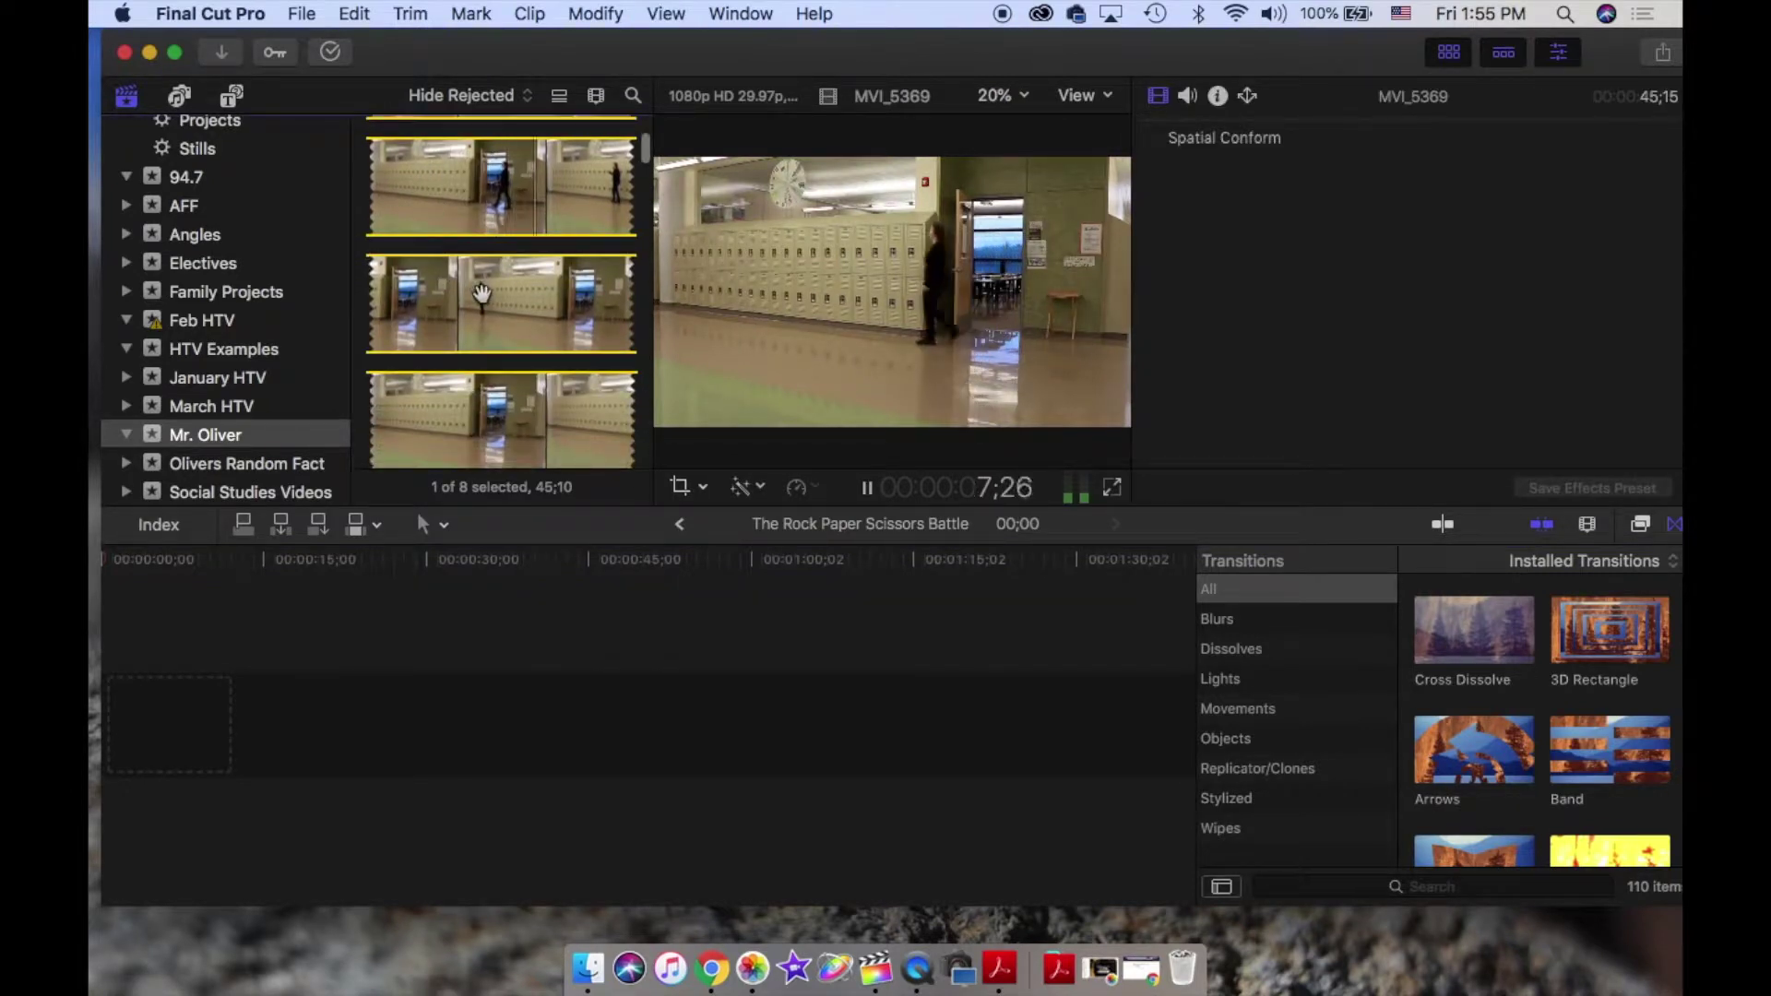
{"action": "scroll", "coordinate": [498, 288], "scroll_direction": "down", "scroll_amount": 2}
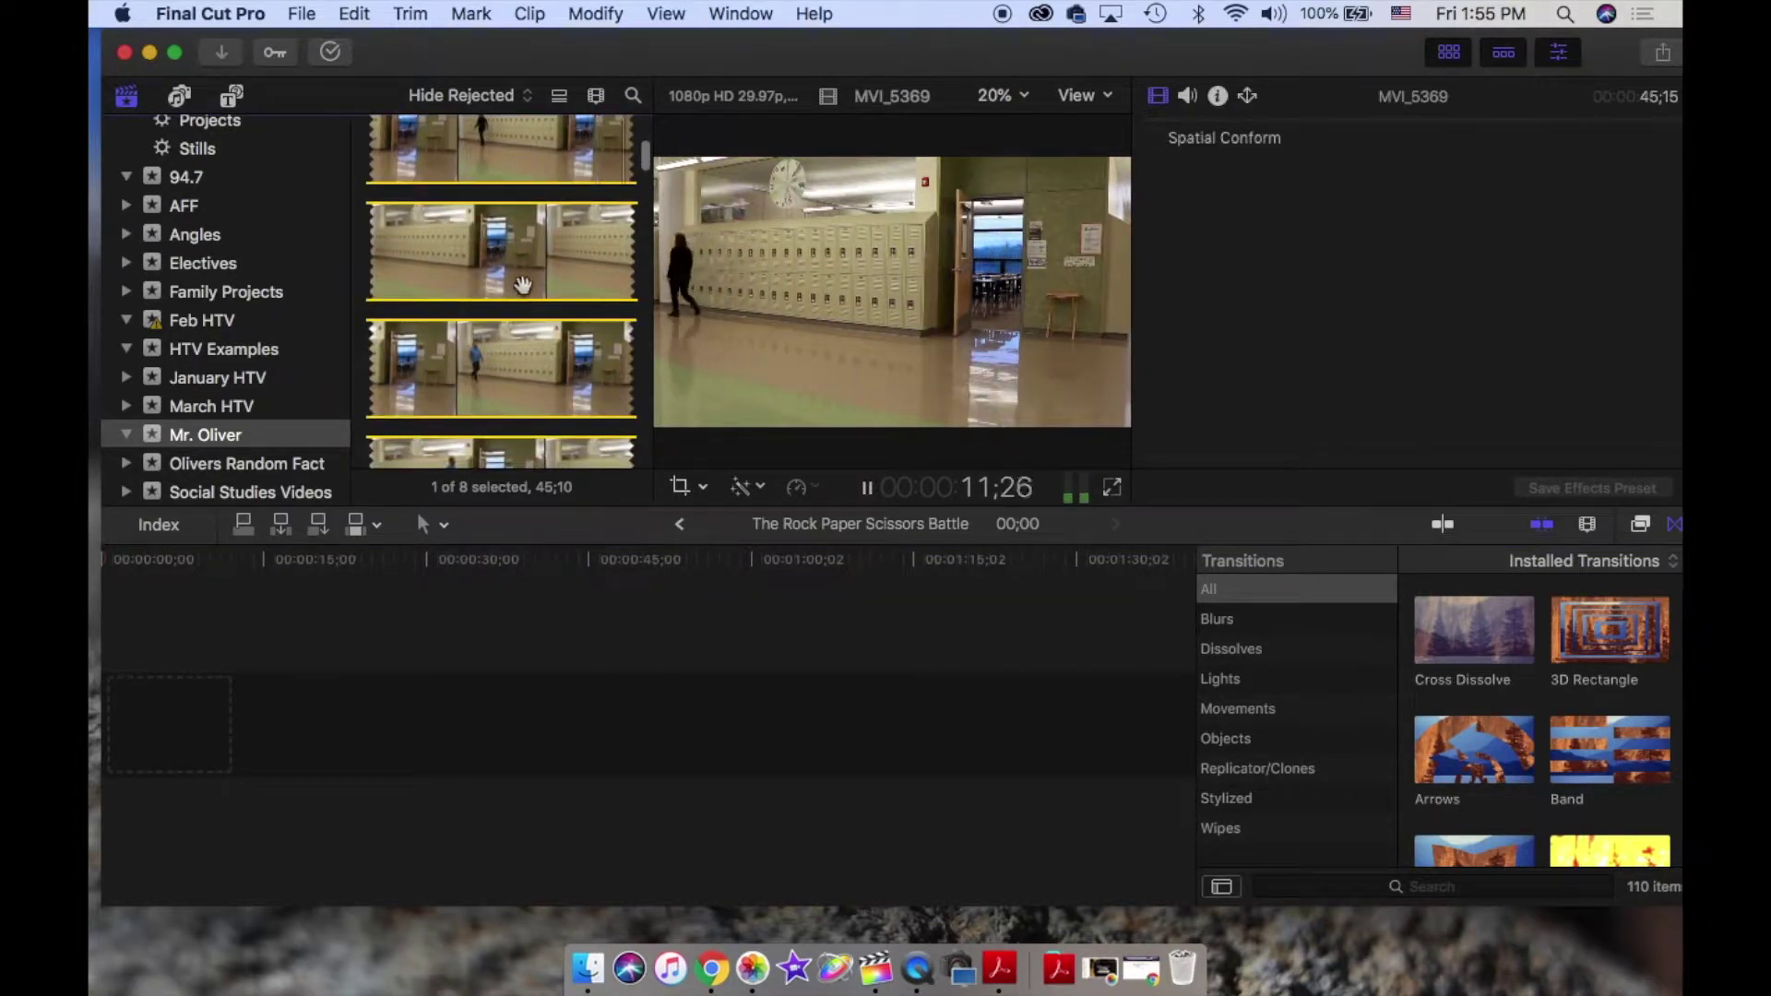
{"action": "key", "text": "space"}
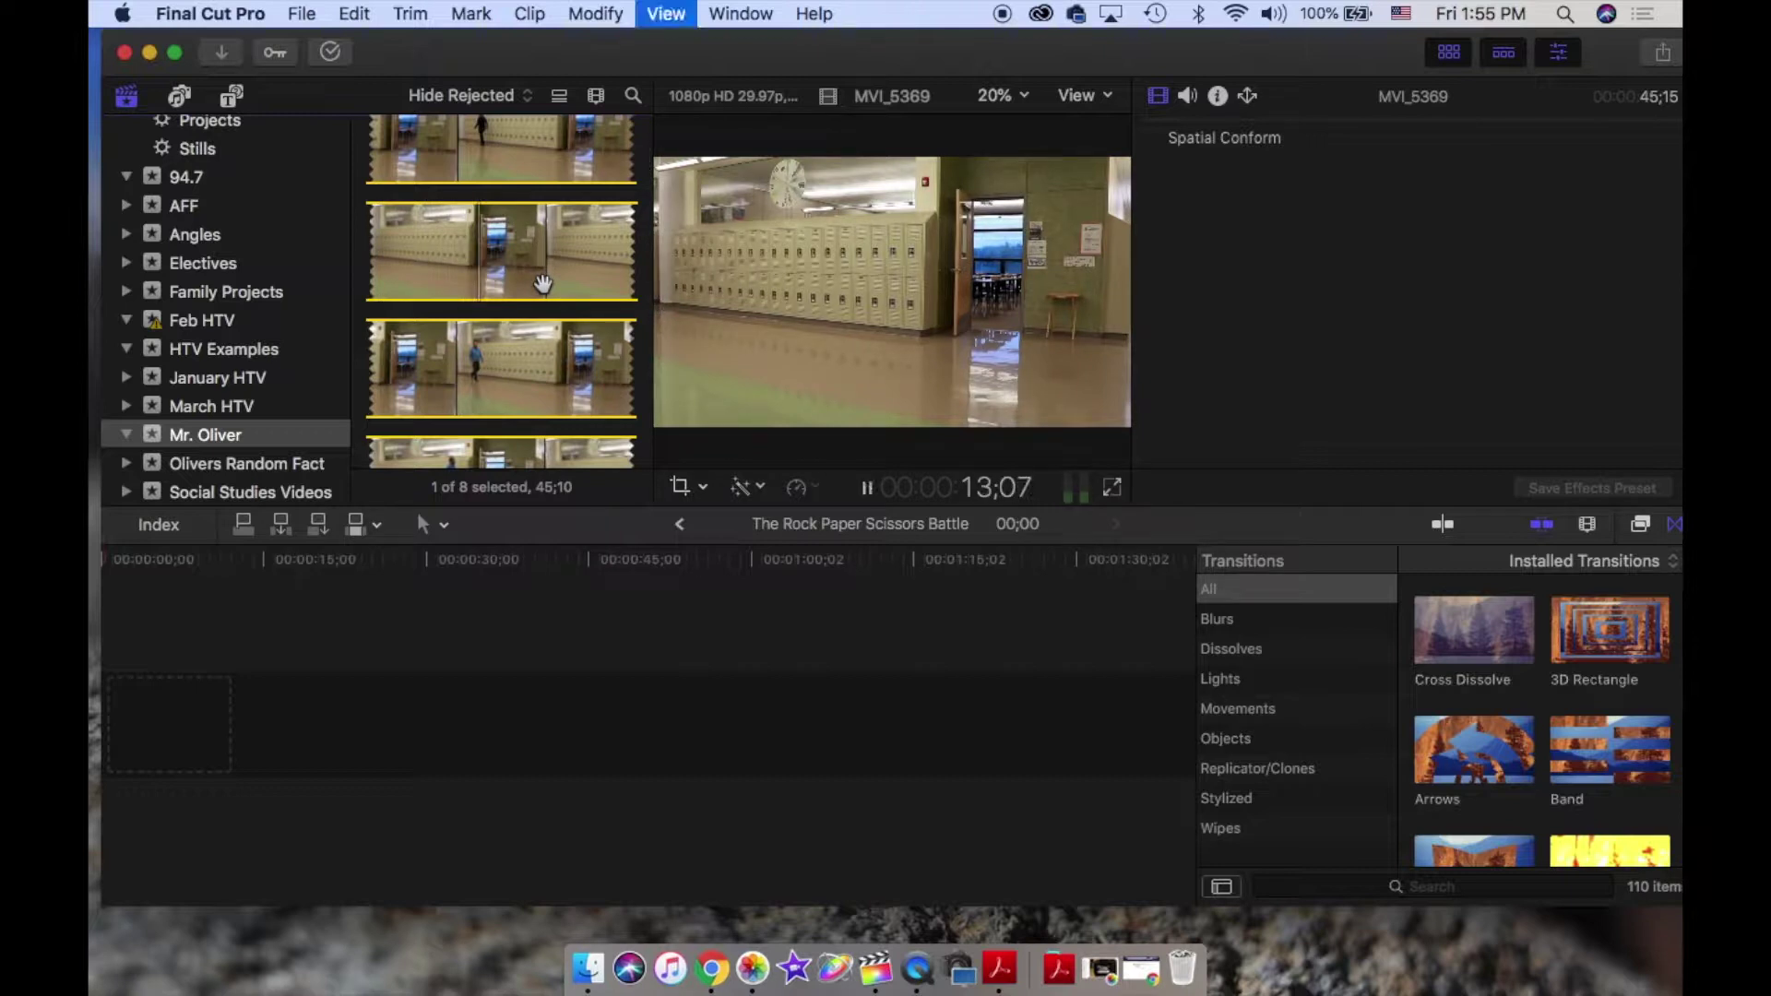
- Mark a 09;07 range of MVI_5369 and add it as the project's first clip
{"action": "key", "text": "i"}
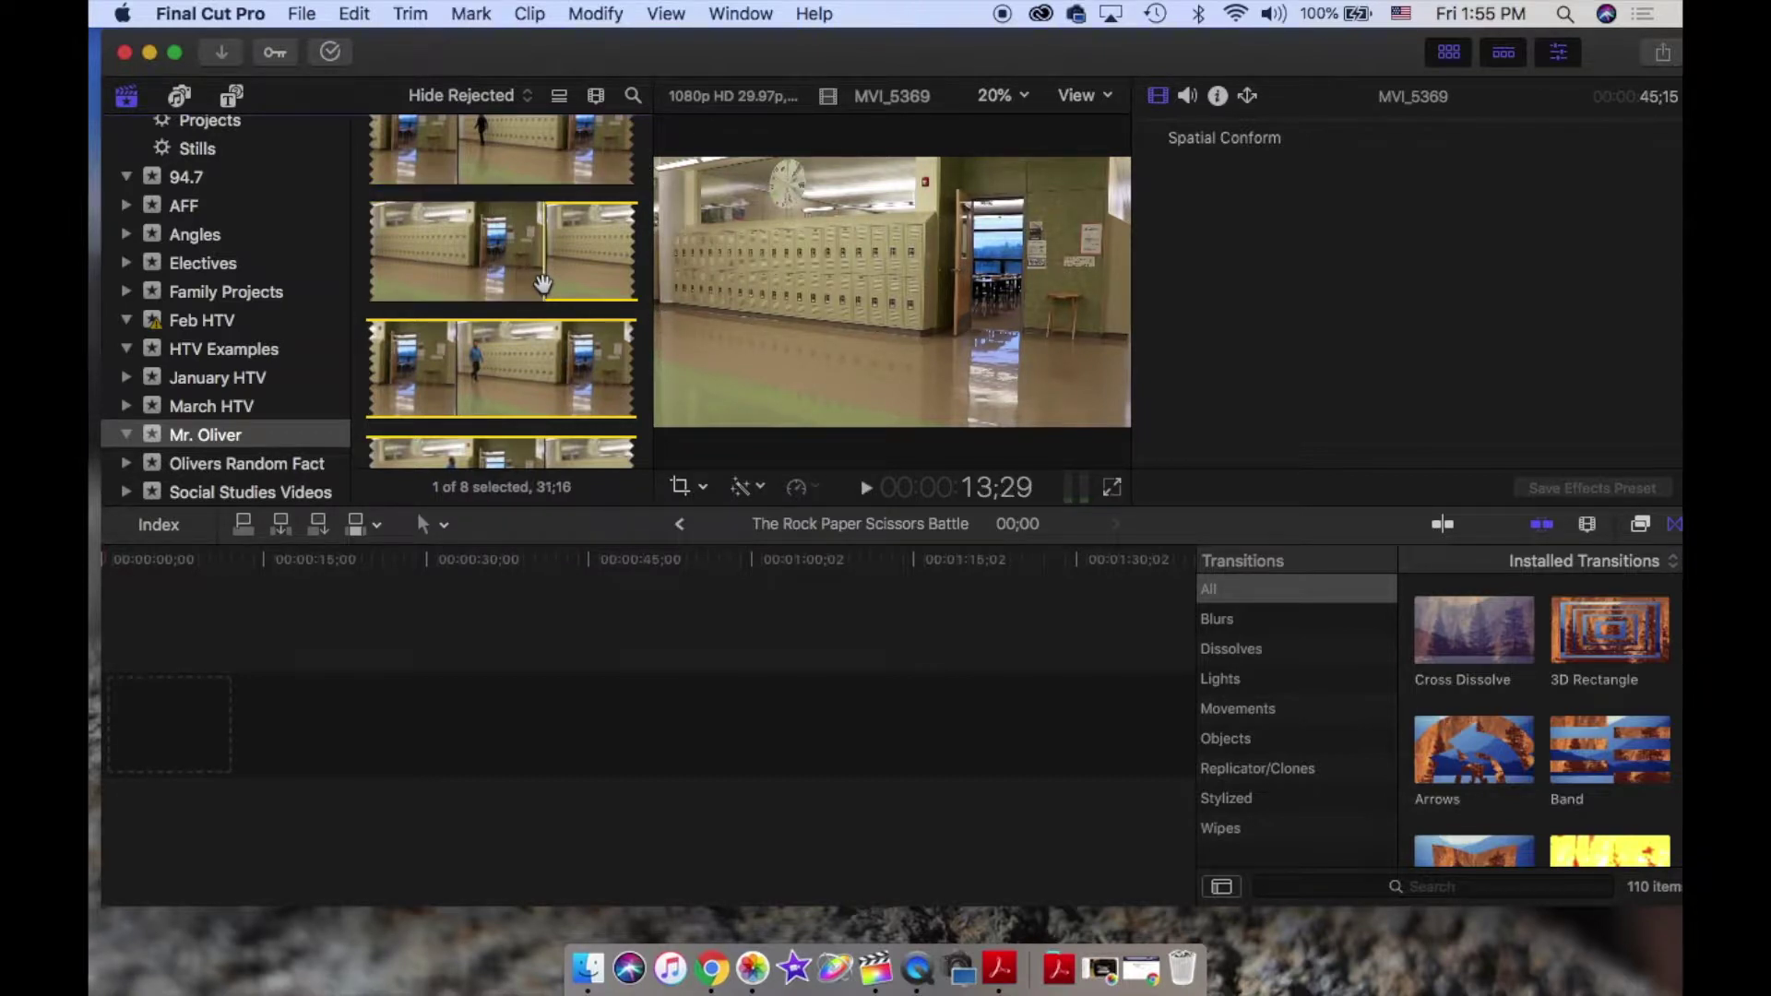
{"action": "key", "text": "space"}
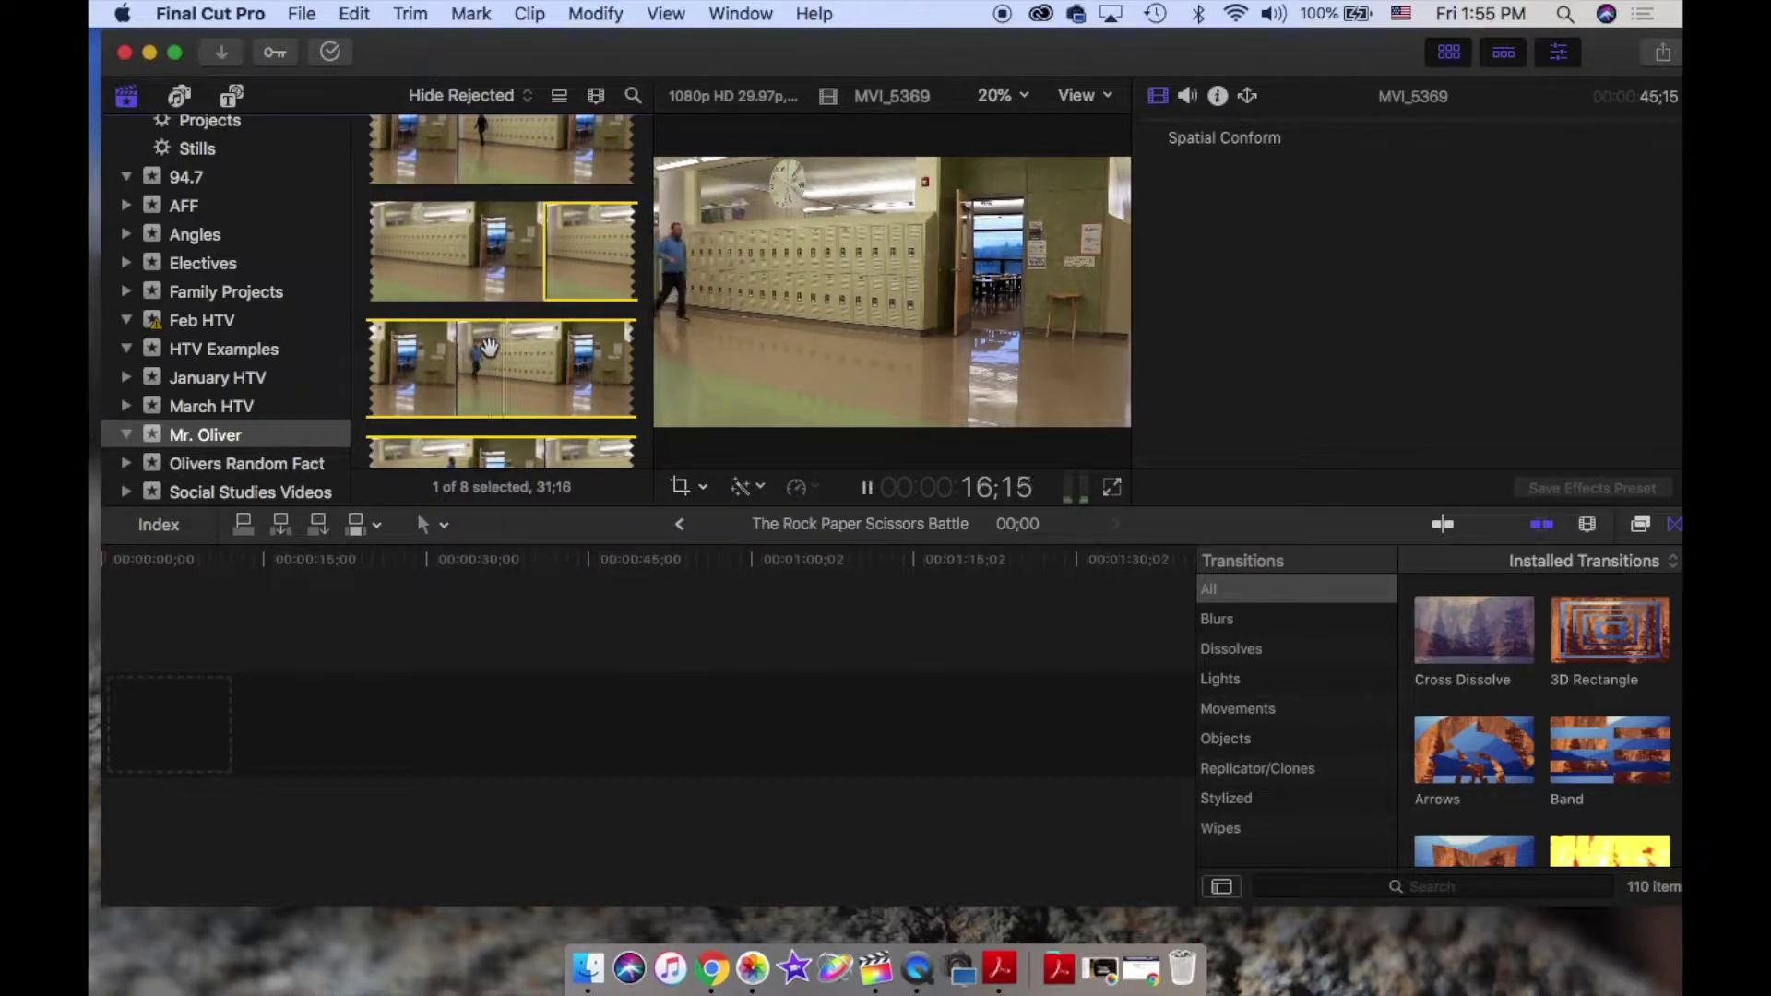
{"action": "scroll", "coordinate": [489, 347], "scroll_direction": "down", "scroll_amount": 2}
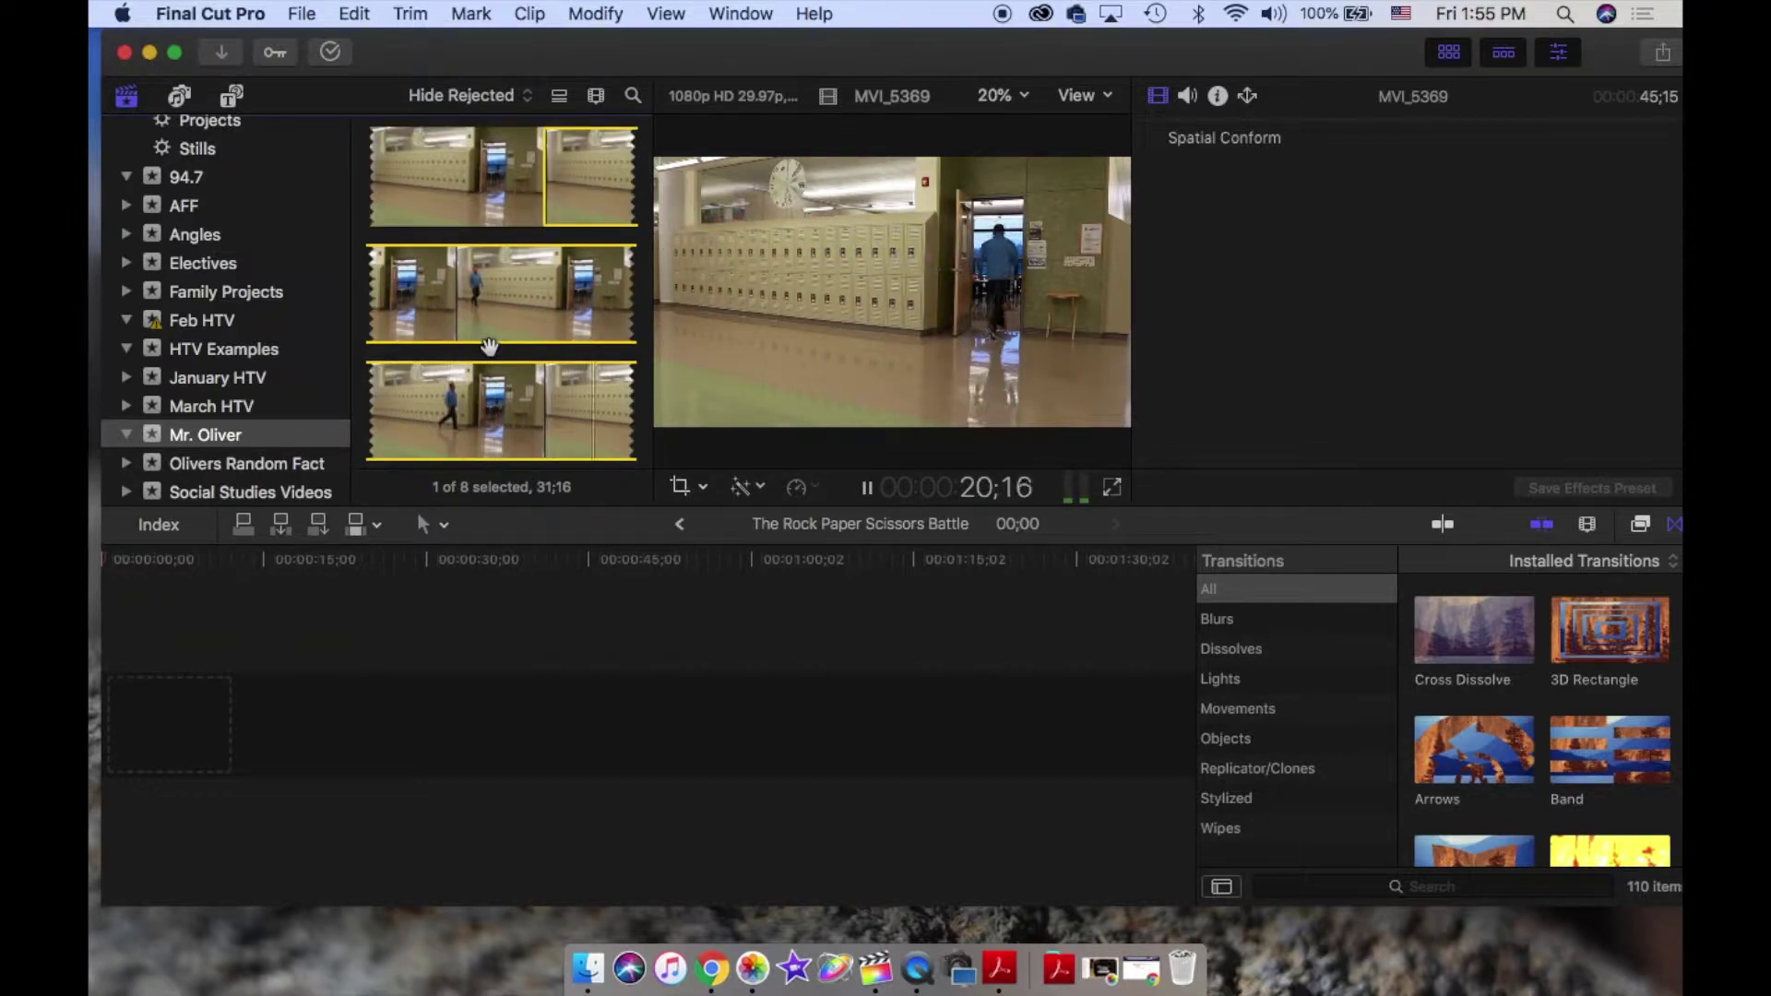
{"action": "scroll", "coordinate": [489, 347], "scroll_direction": "down", "scroll_amount": 3}
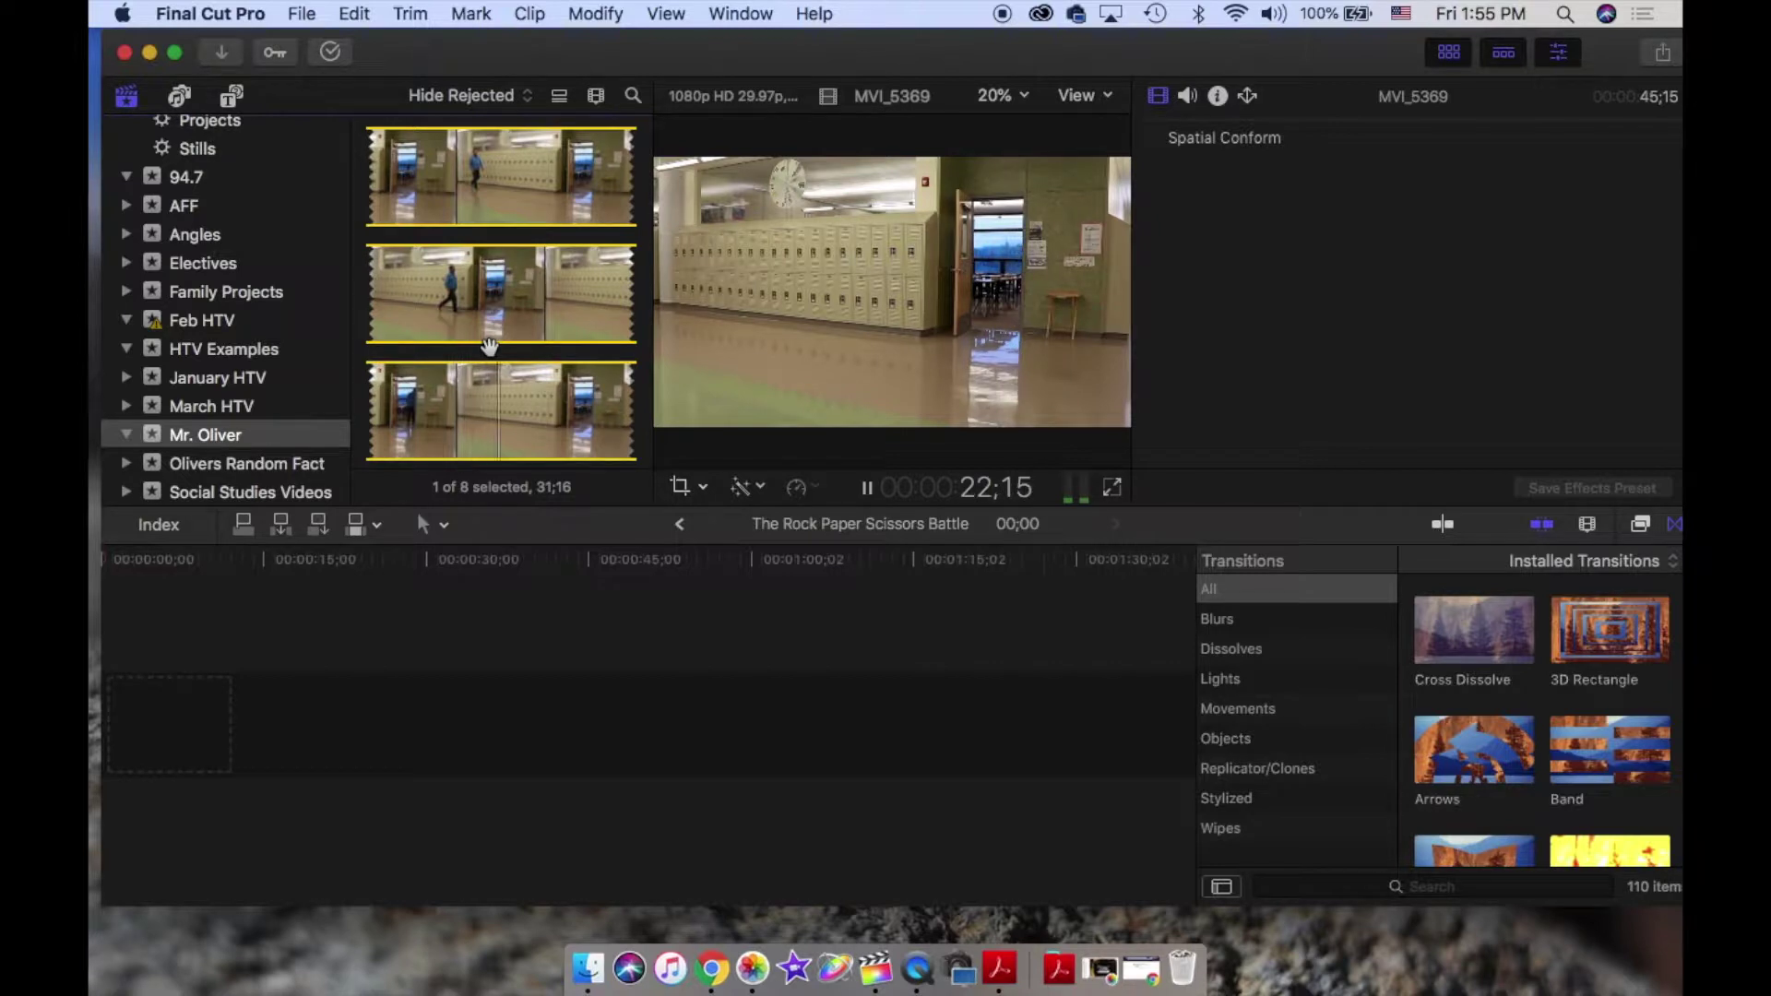
{"action": "key", "text": "space"}
{"action": "key", "text": "o"}
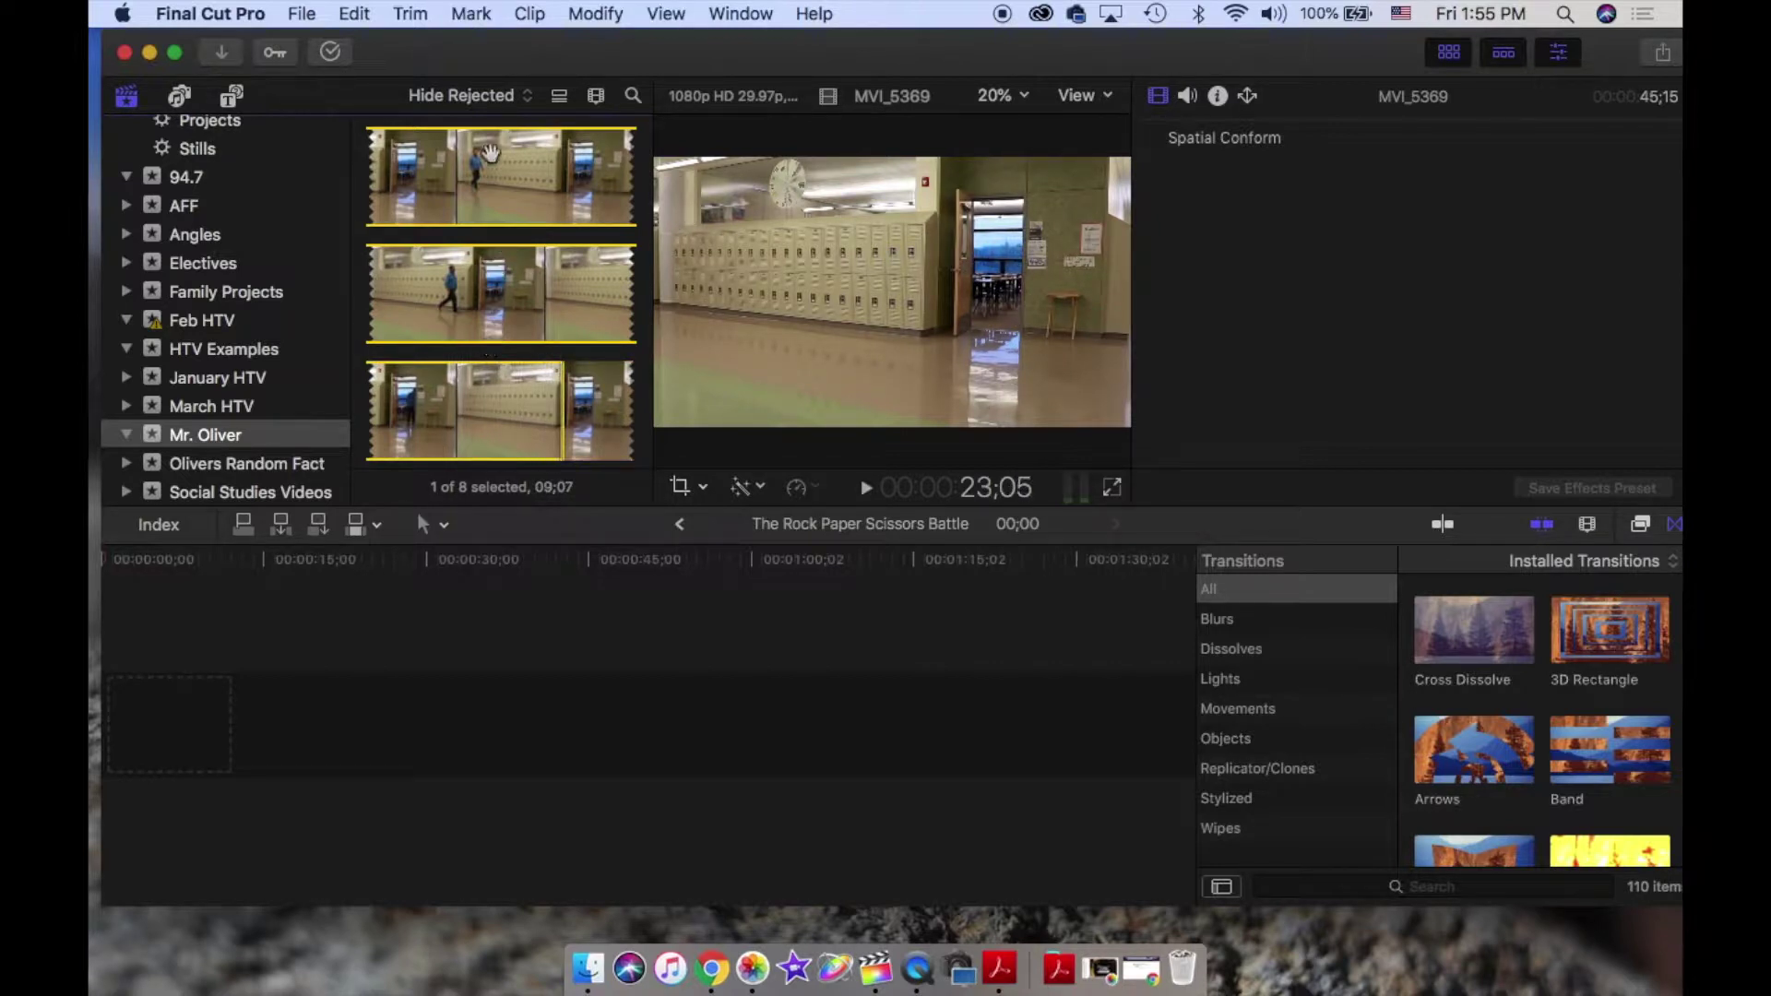
{"action": "left_click_drag", "start_coordinate": [492, 158], "coordinate": [128, 663]}
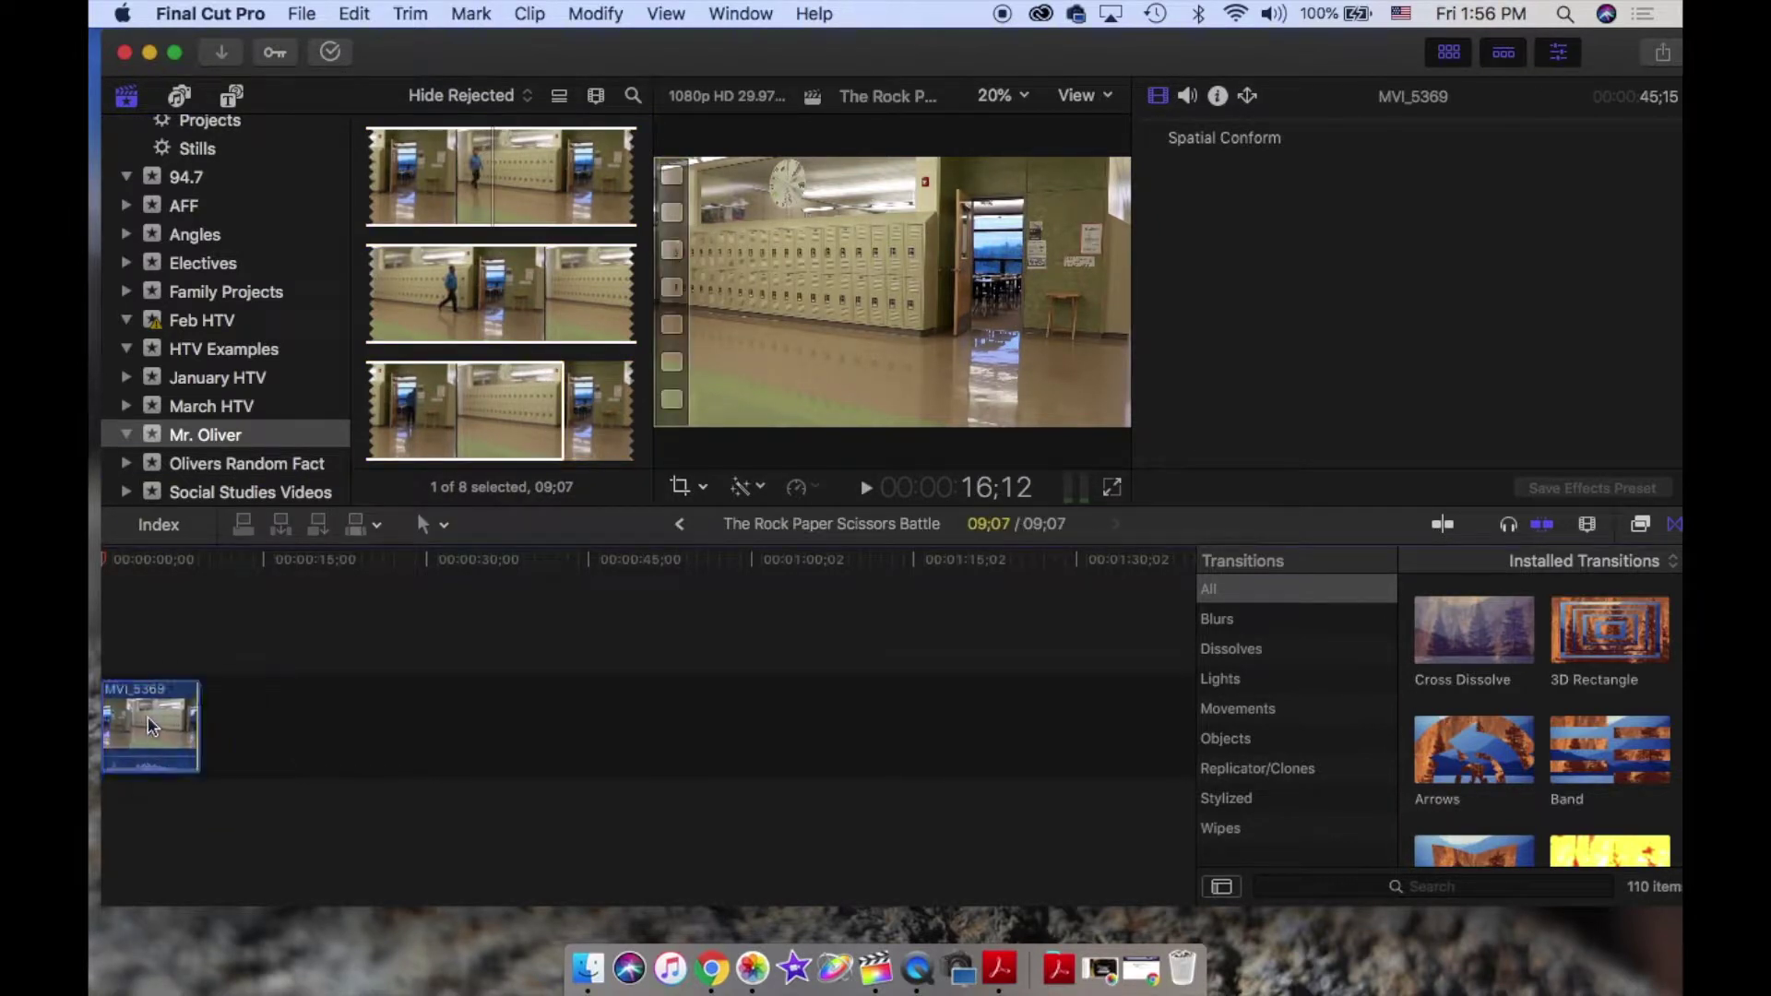
{"action": "key", "text": "space"}
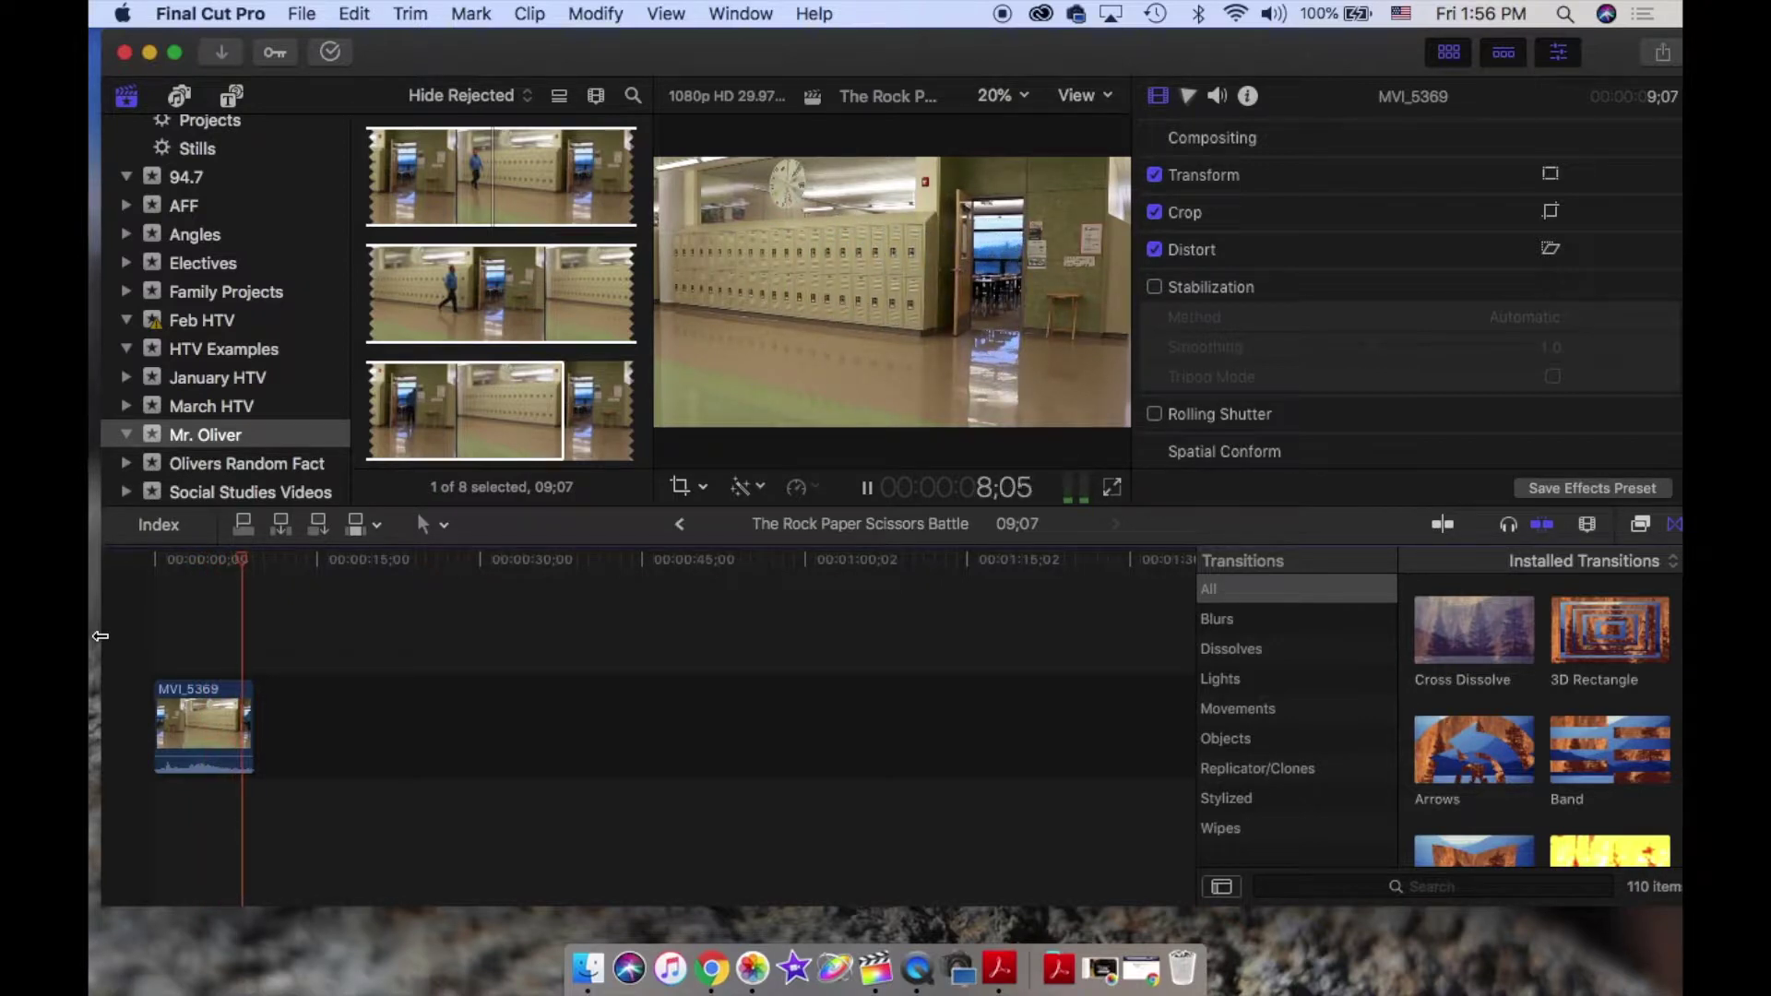
- Append office clip MVI_5370 after MVI_5369 and play back the cut
{"action": "key", "text": "space"}
{"action": "scroll", "coordinate": [438, 403], "scroll_direction": "down", "scroll_amount": 10}
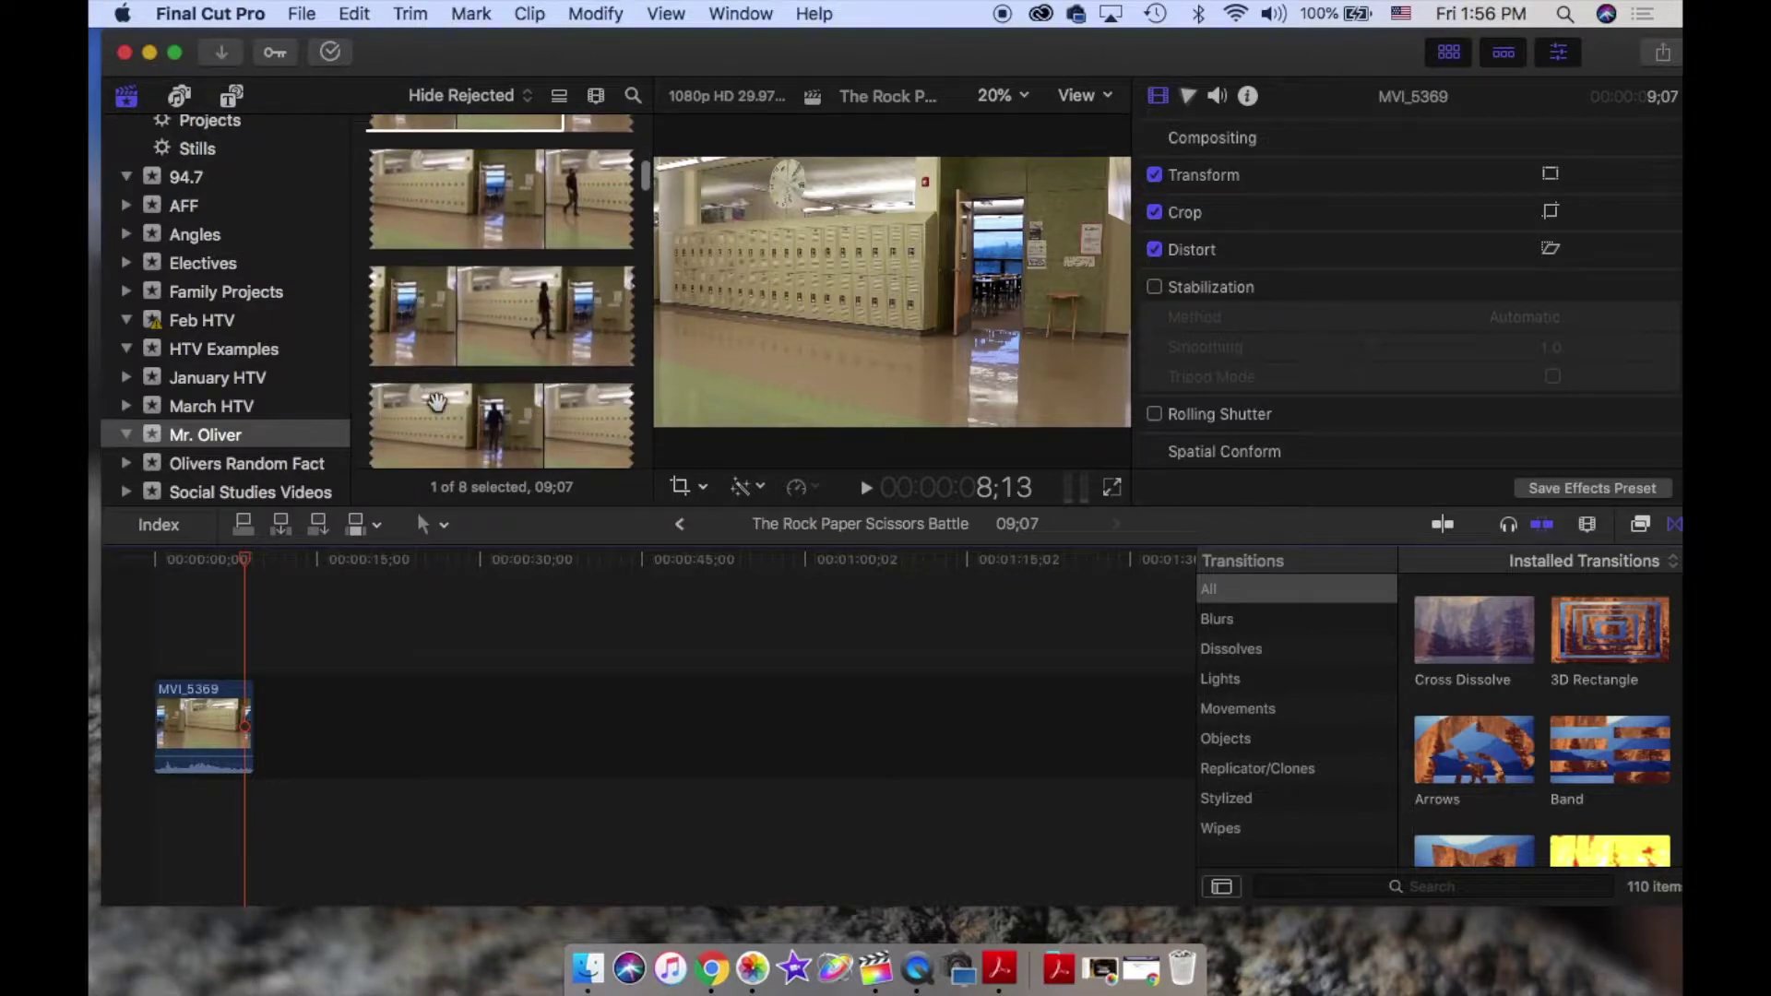
{"action": "scroll", "coordinate": [436, 401], "scroll_direction": "down", "scroll_amount": 2}
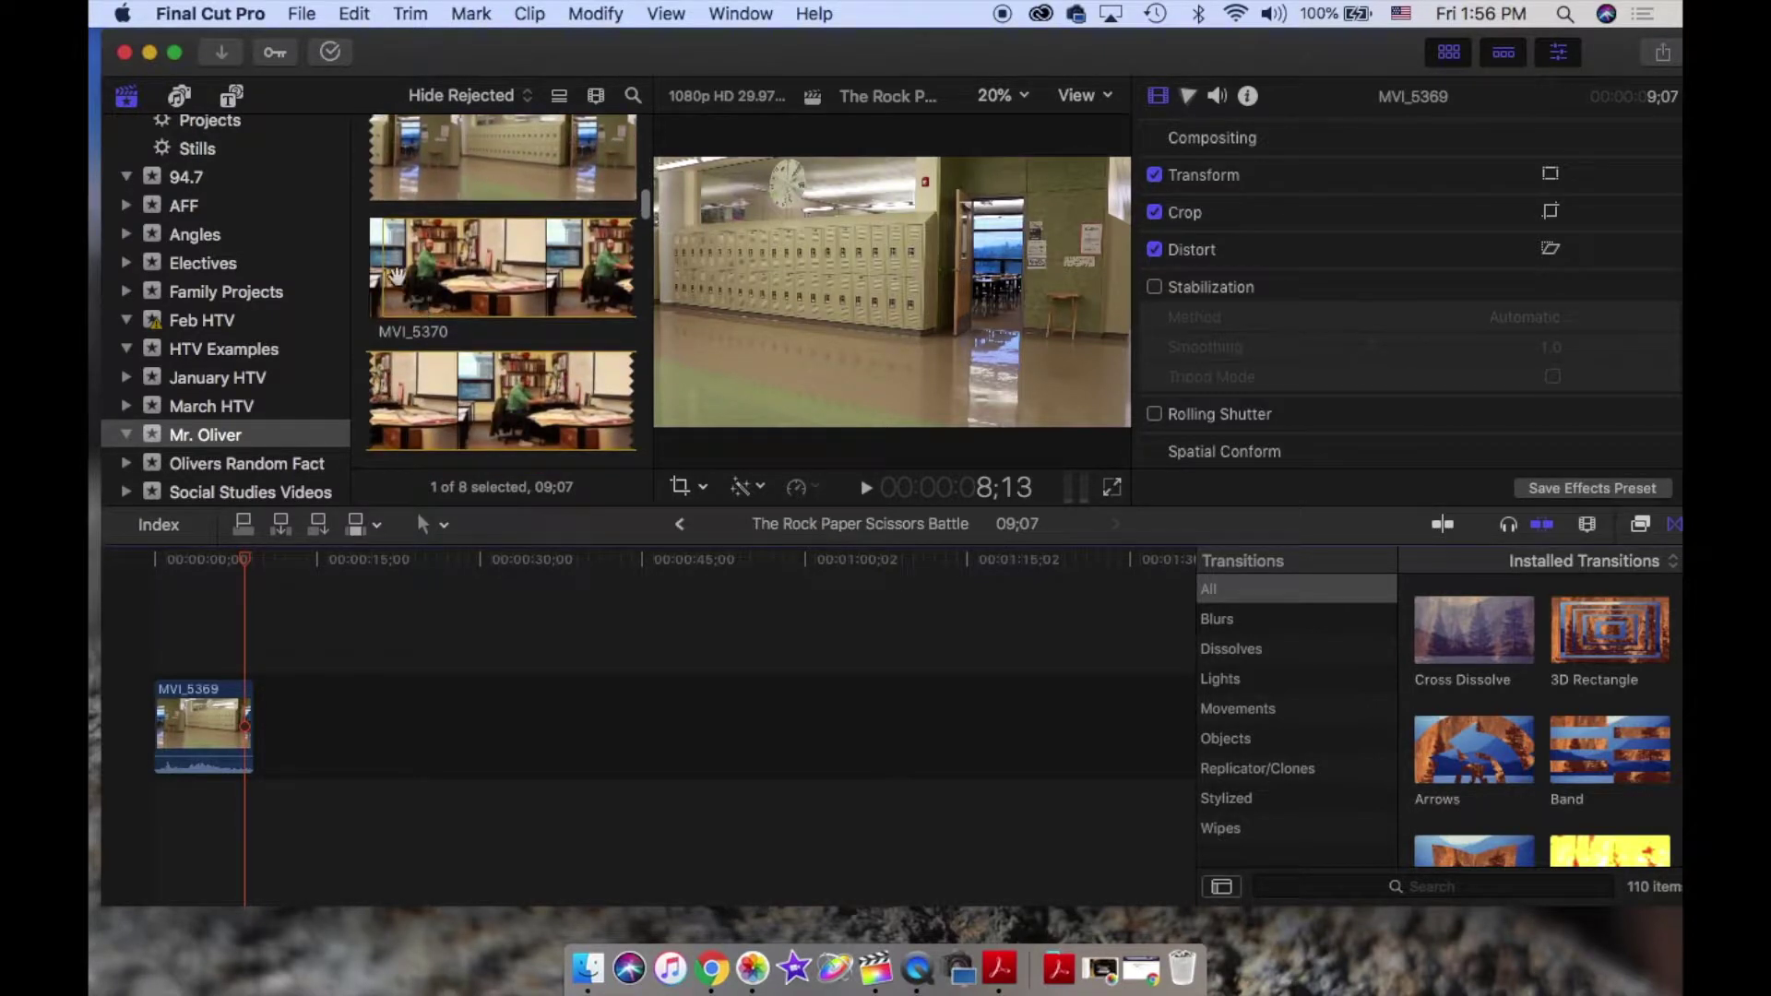
{"action": "left_click", "coordinate": [395, 274]}
{"action": "left_click_drag", "start_coordinate": [429, 277], "coordinate": [263, 701]}
{"action": "left_click", "coordinate": [210, 614]}
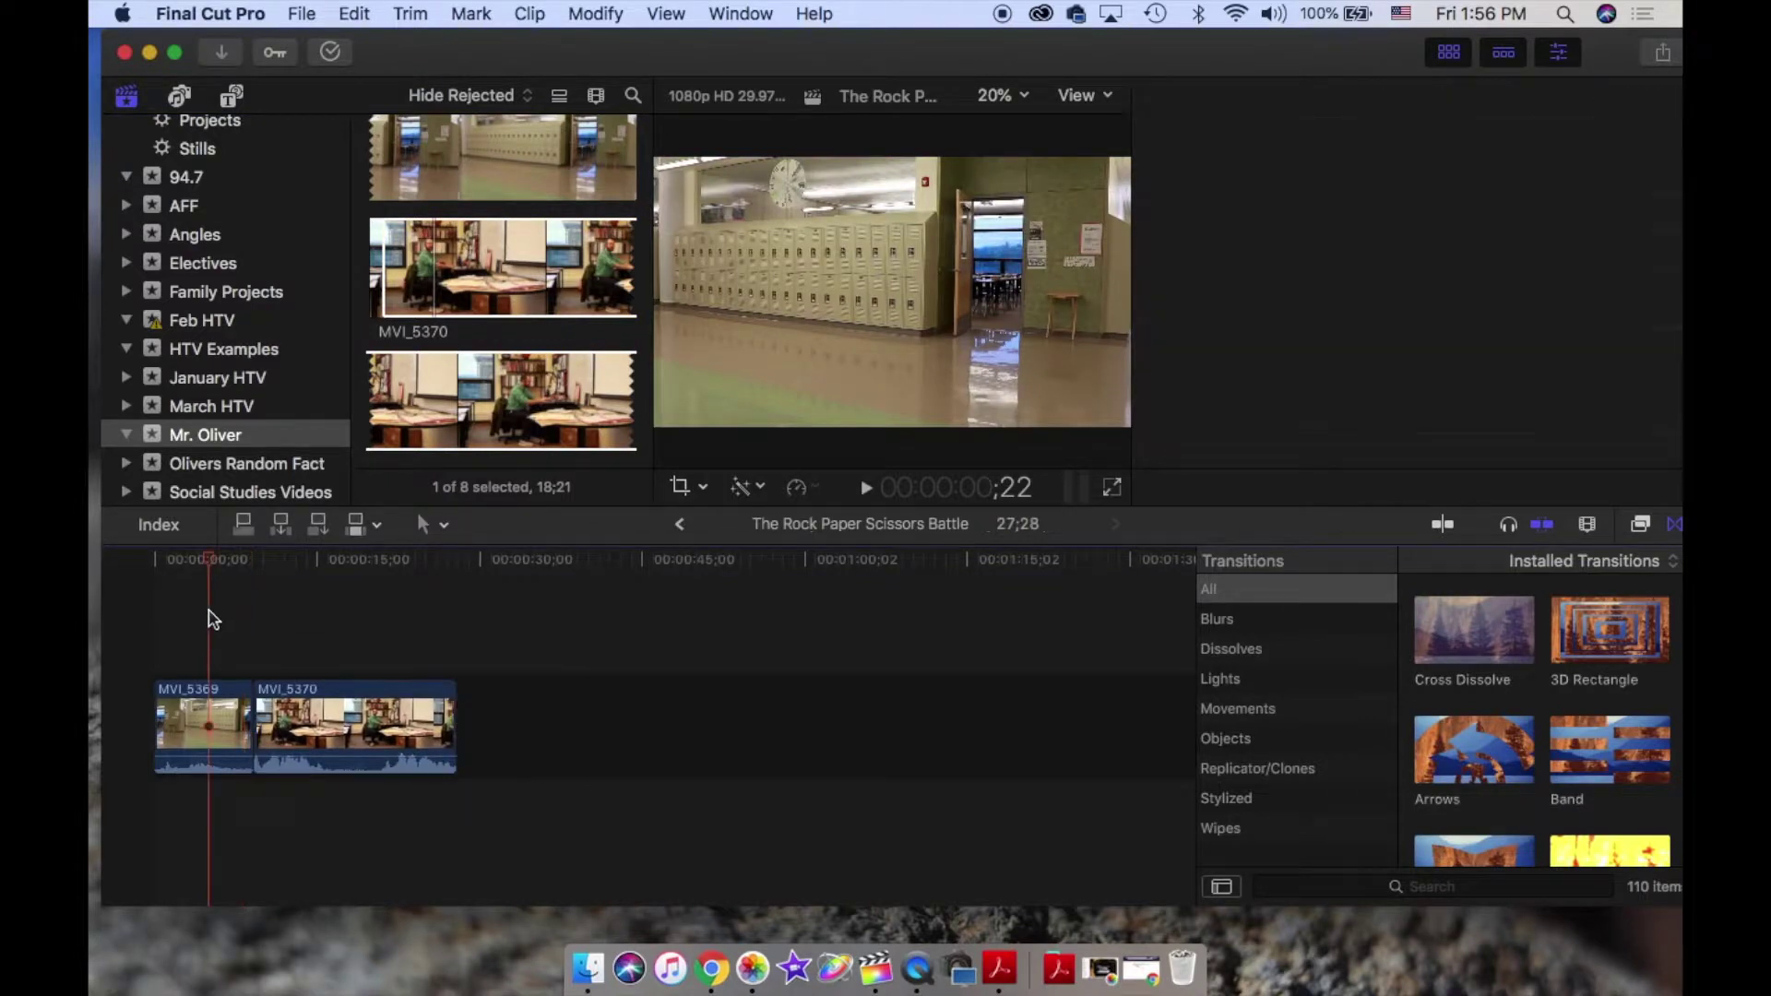
{"action": "key", "text": "space"}
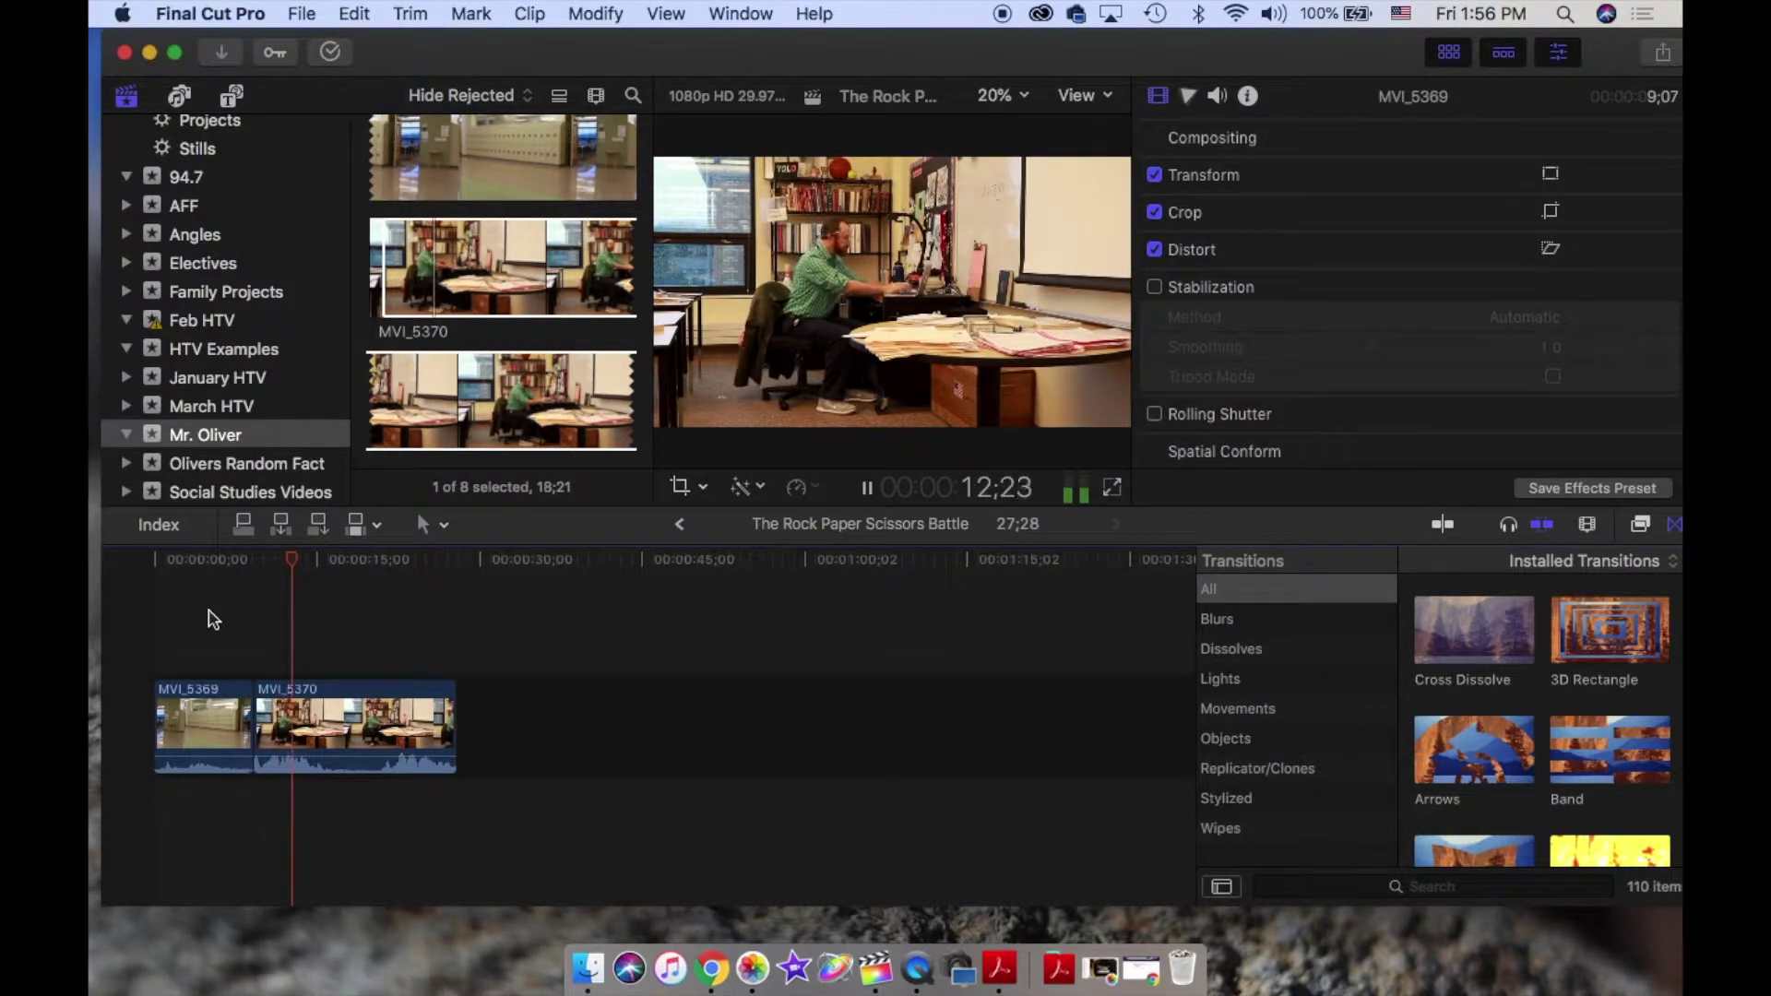
{"action": "key", "text": "space"}
- Trim about 6 seconds off the start of MVI_5370, replay the cut, and select the clip
{"action": "left_click_drag", "start_coordinate": [262, 707], "coordinate": [317, 708]}
{"action": "left_click", "coordinate": [287, 647]}
{"action": "key", "text": "space"}
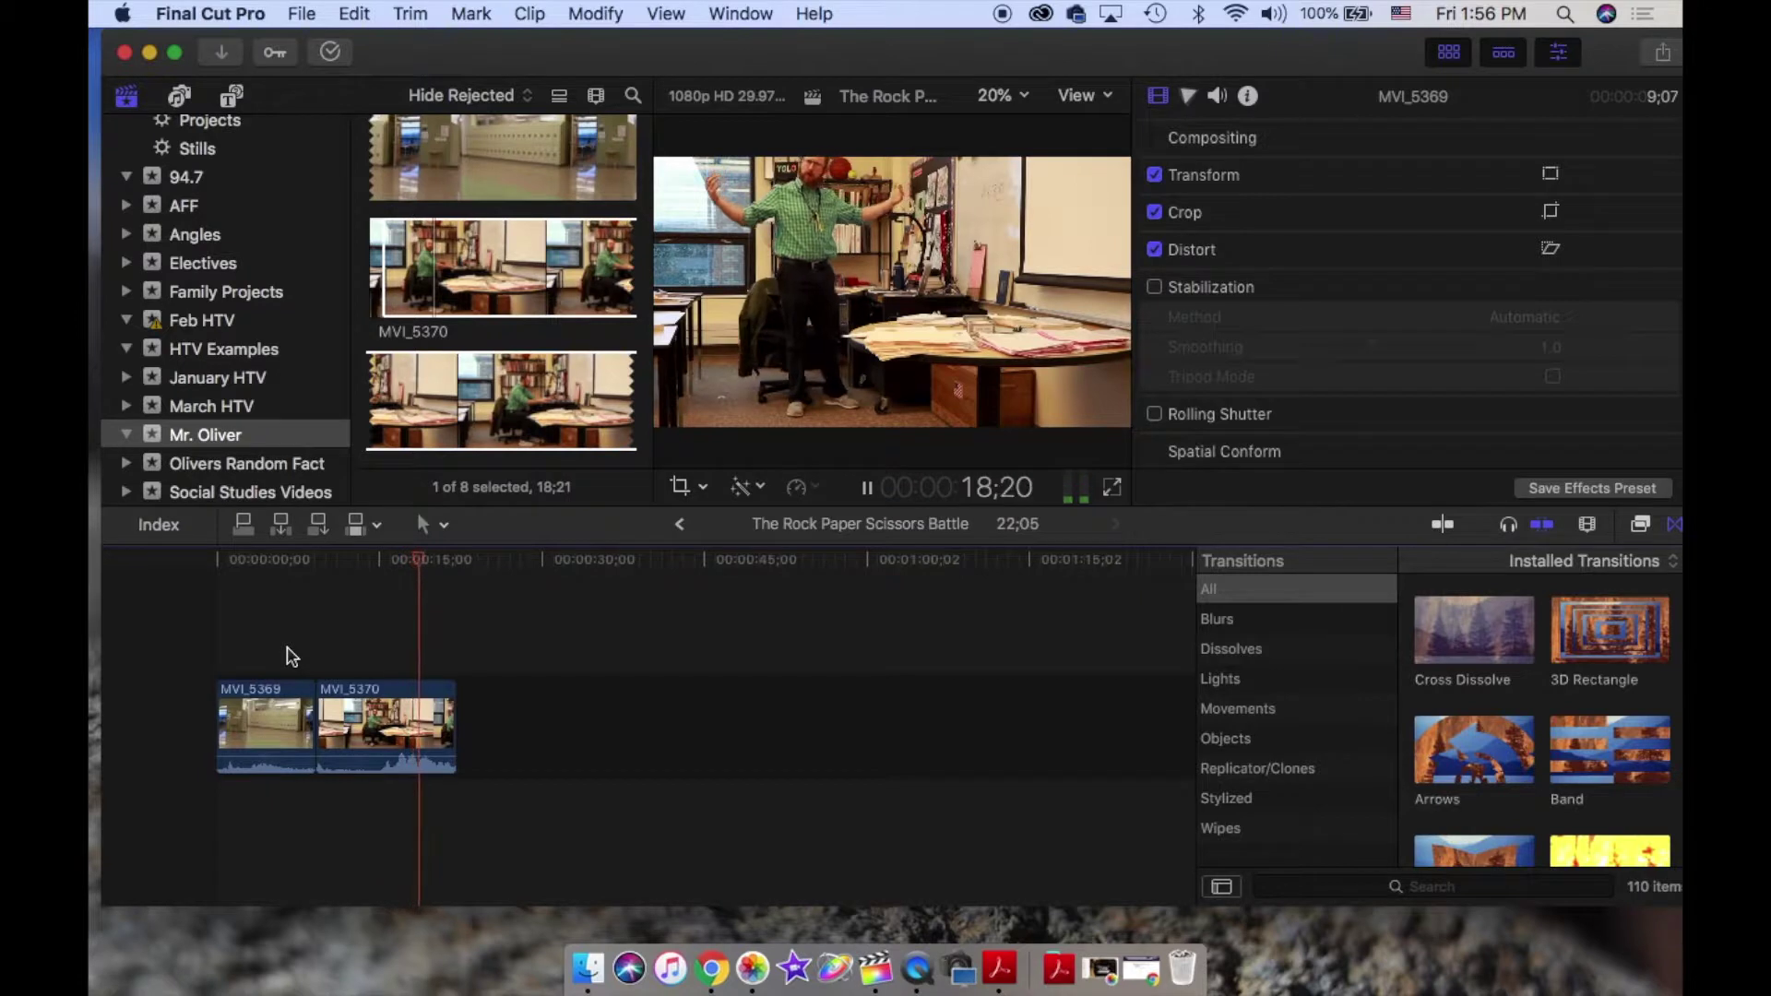
{"action": "key", "text": "space"}
{"action": "scroll", "coordinate": [435, 466], "scroll_direction": "down", "scroll_amount": 2}
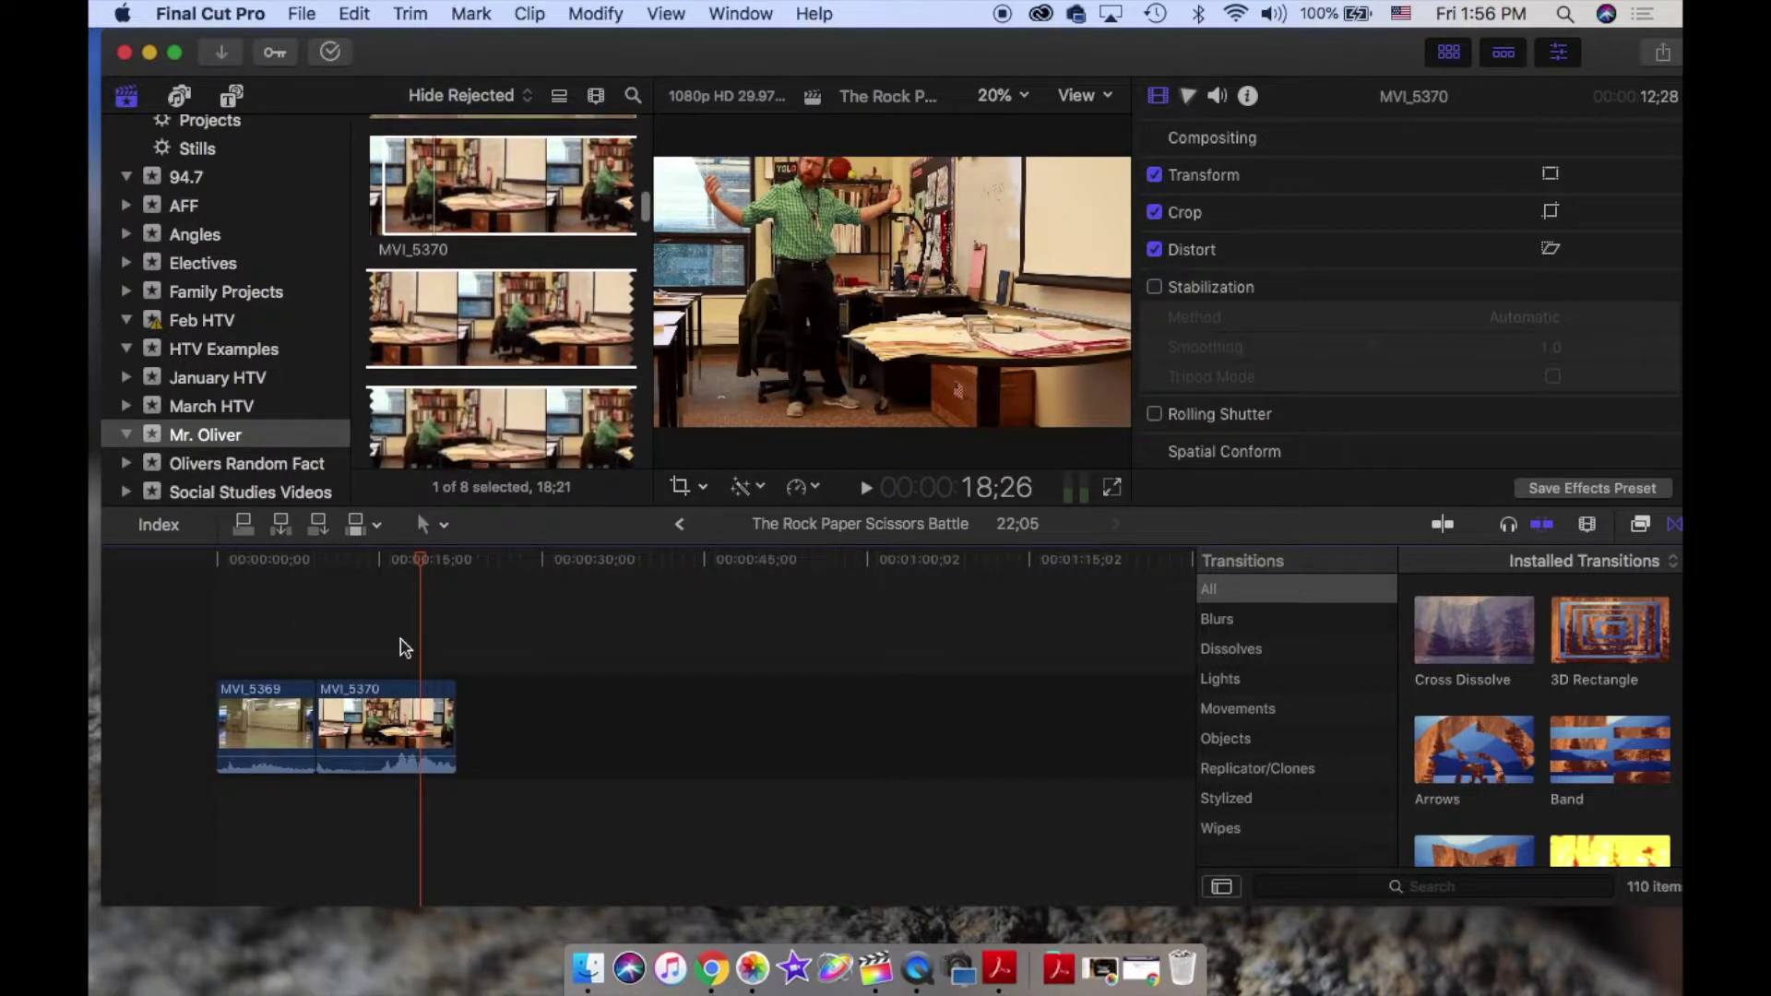
{"action": "left_click", "coordinate": [392, 719]}
- Delete MVI_5370 from the timeline
{"action": "key", "text": "Delete"}
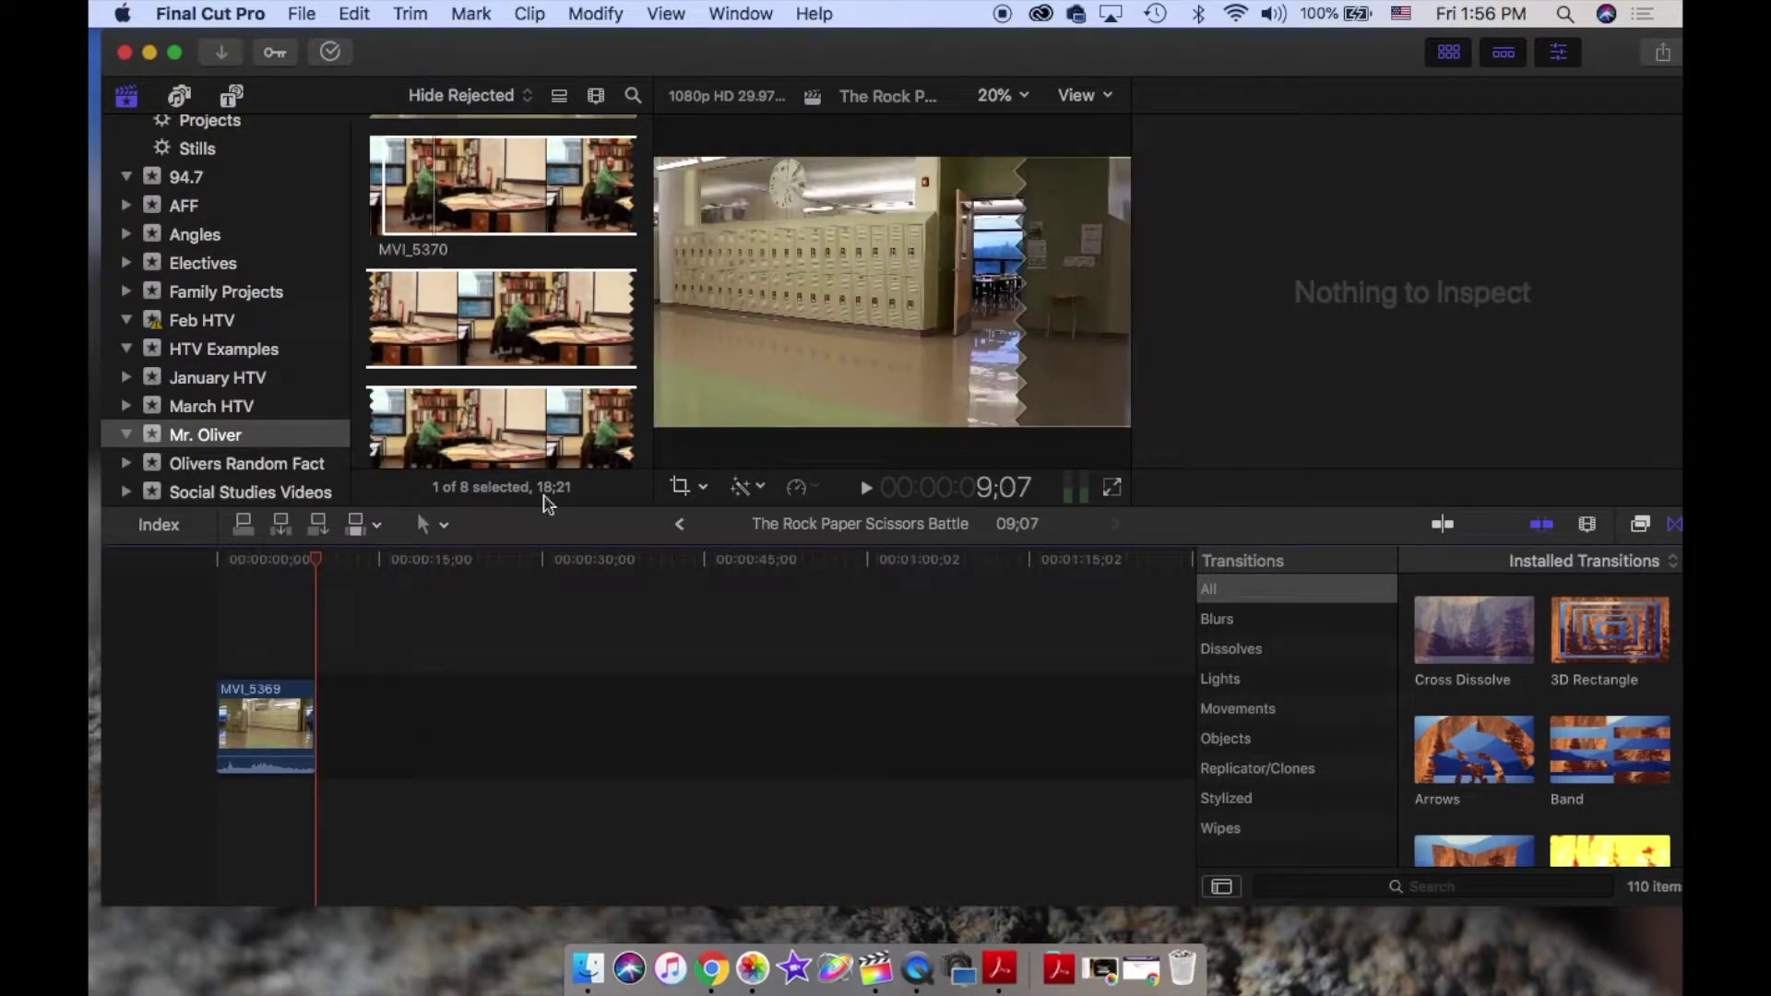
{"action": "left_click", "coordinate": [453, 398]}
{"action": "key", "text": "space"}
{"action": "scroll", "coordinate": [453, 398], "scroll_direction": "down", "scroll_amount": 2}
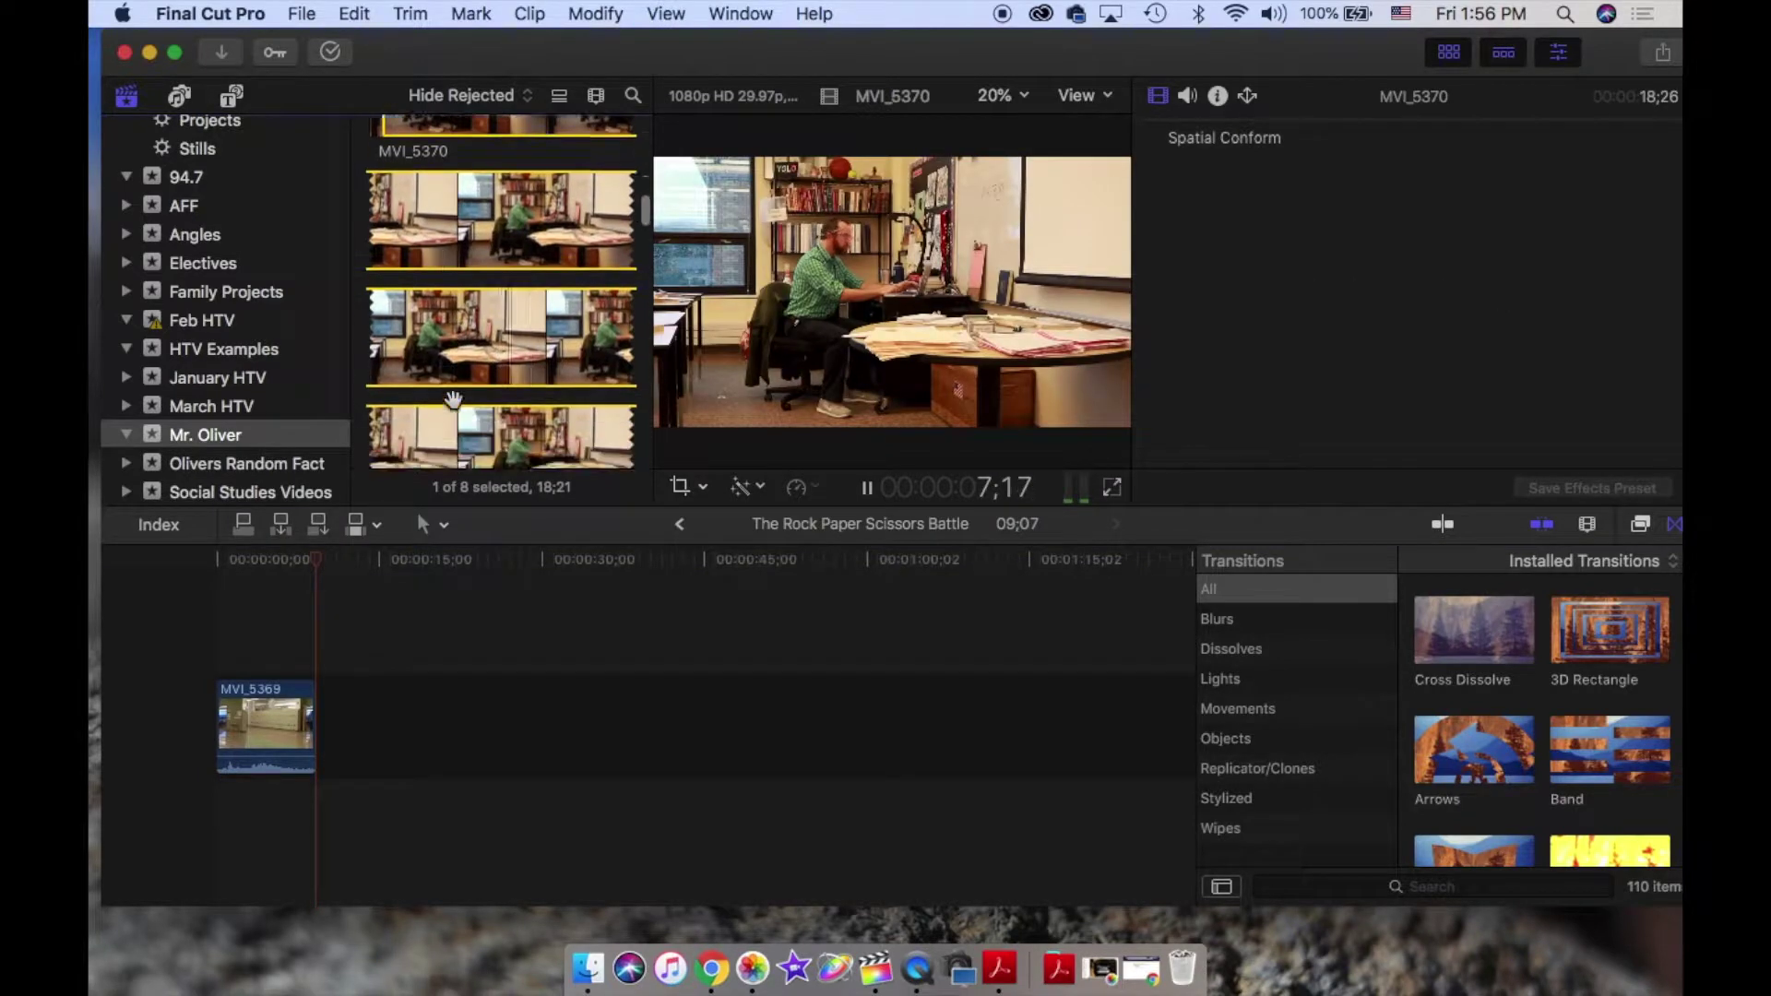
{"action": "scroll", "coordinate": [456, 409], "scroll_direction": "down", "scroll_amount": 3}
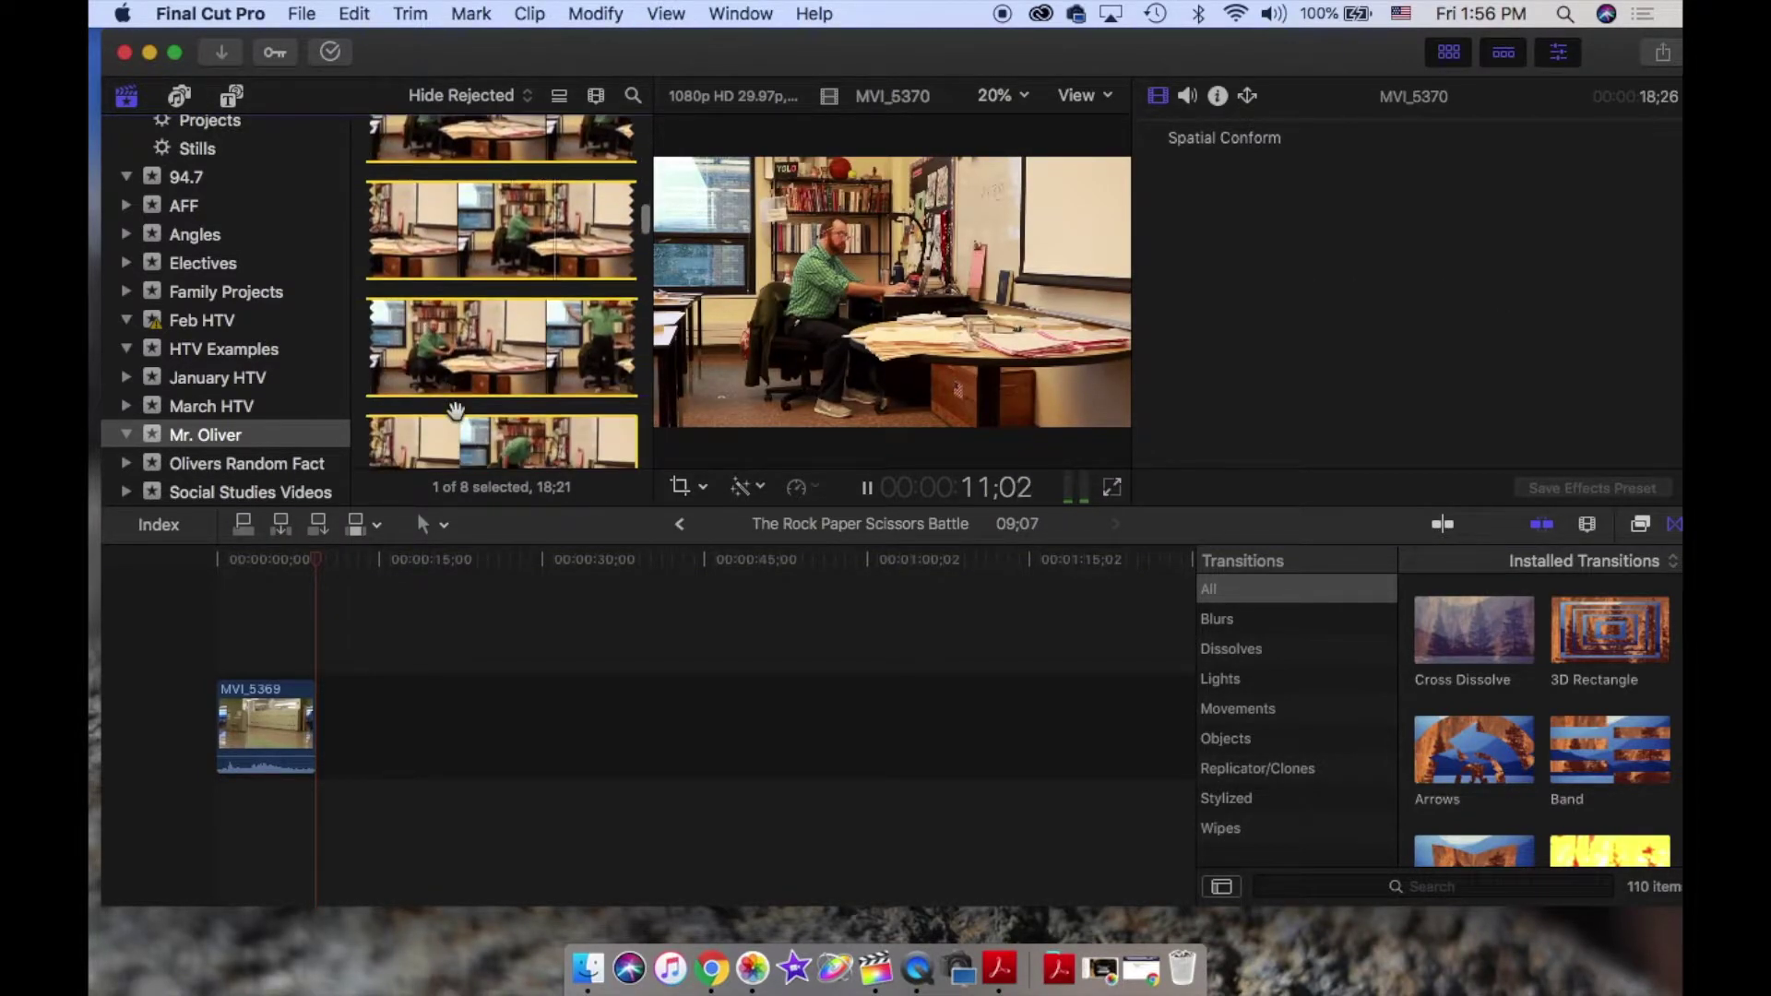
{"action": "key", "text": "space"}
- Mark a 02;15 range of office clip MVI_5371 and append it after MVI_5369
{"action": "scroll", "coordinate": [439, 356], "scroll_direction": "down", "scroll_amount": 3}
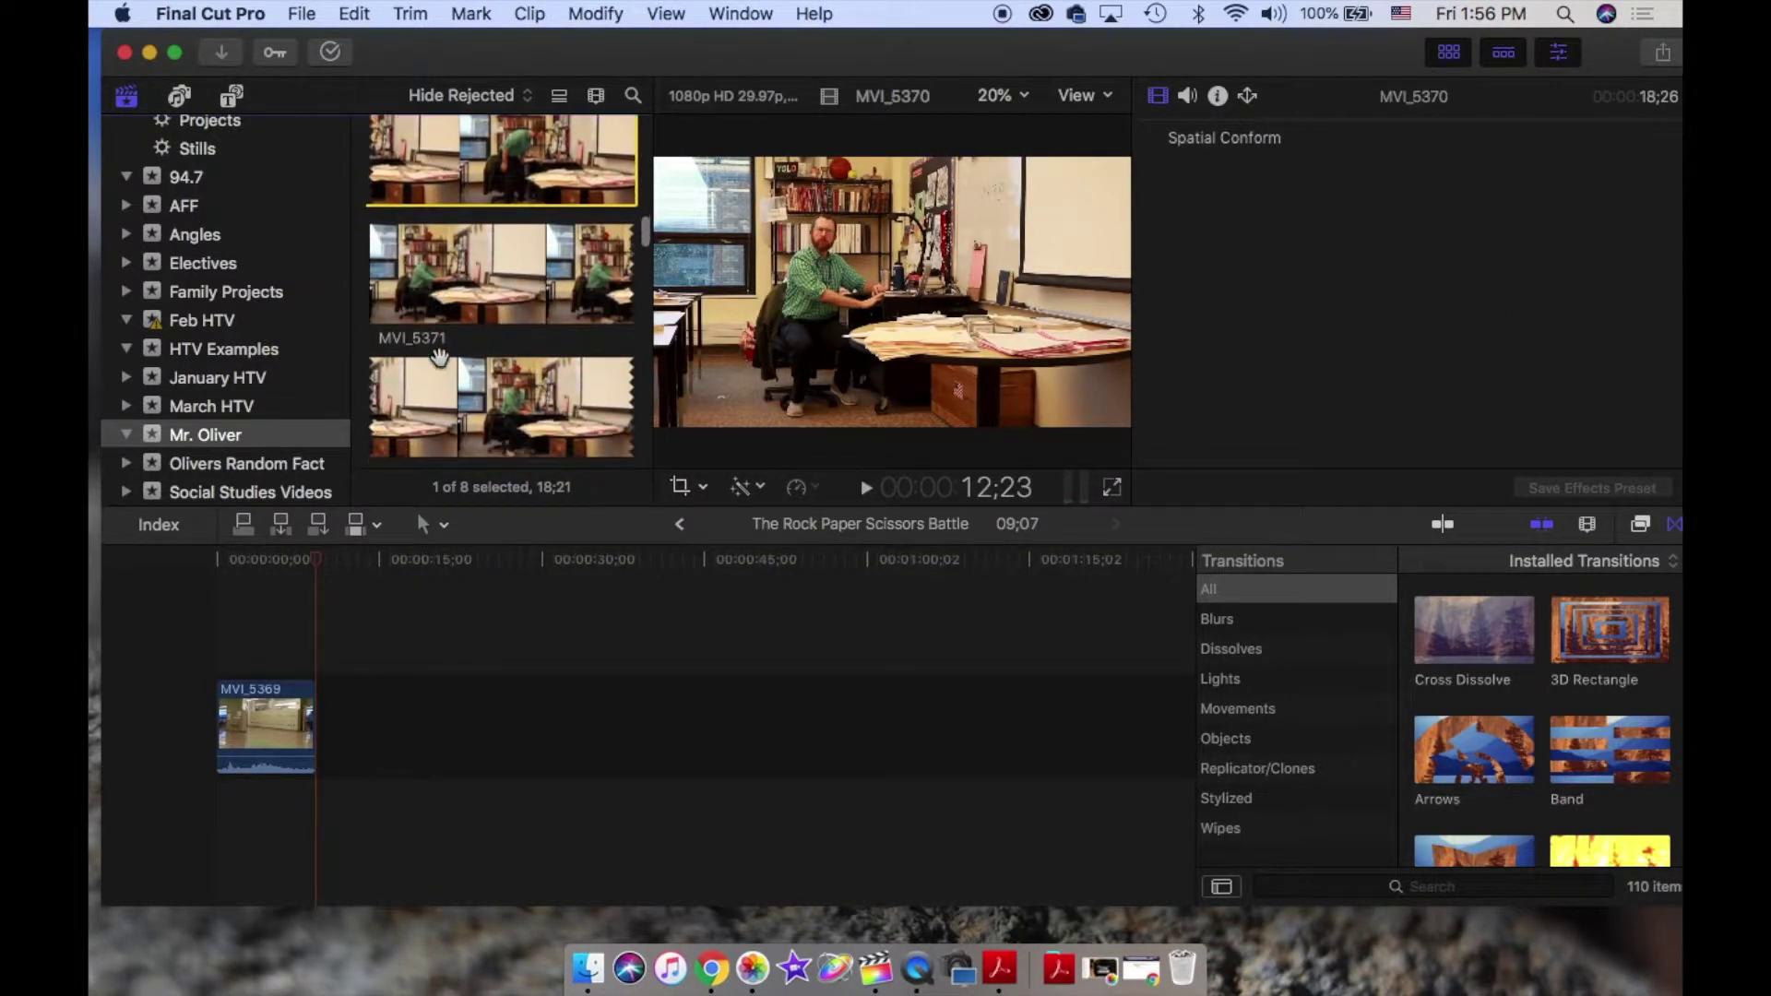
{"action": "left_click", "coordinate": [539, 283]}
{"action": "key", "text": "space"}
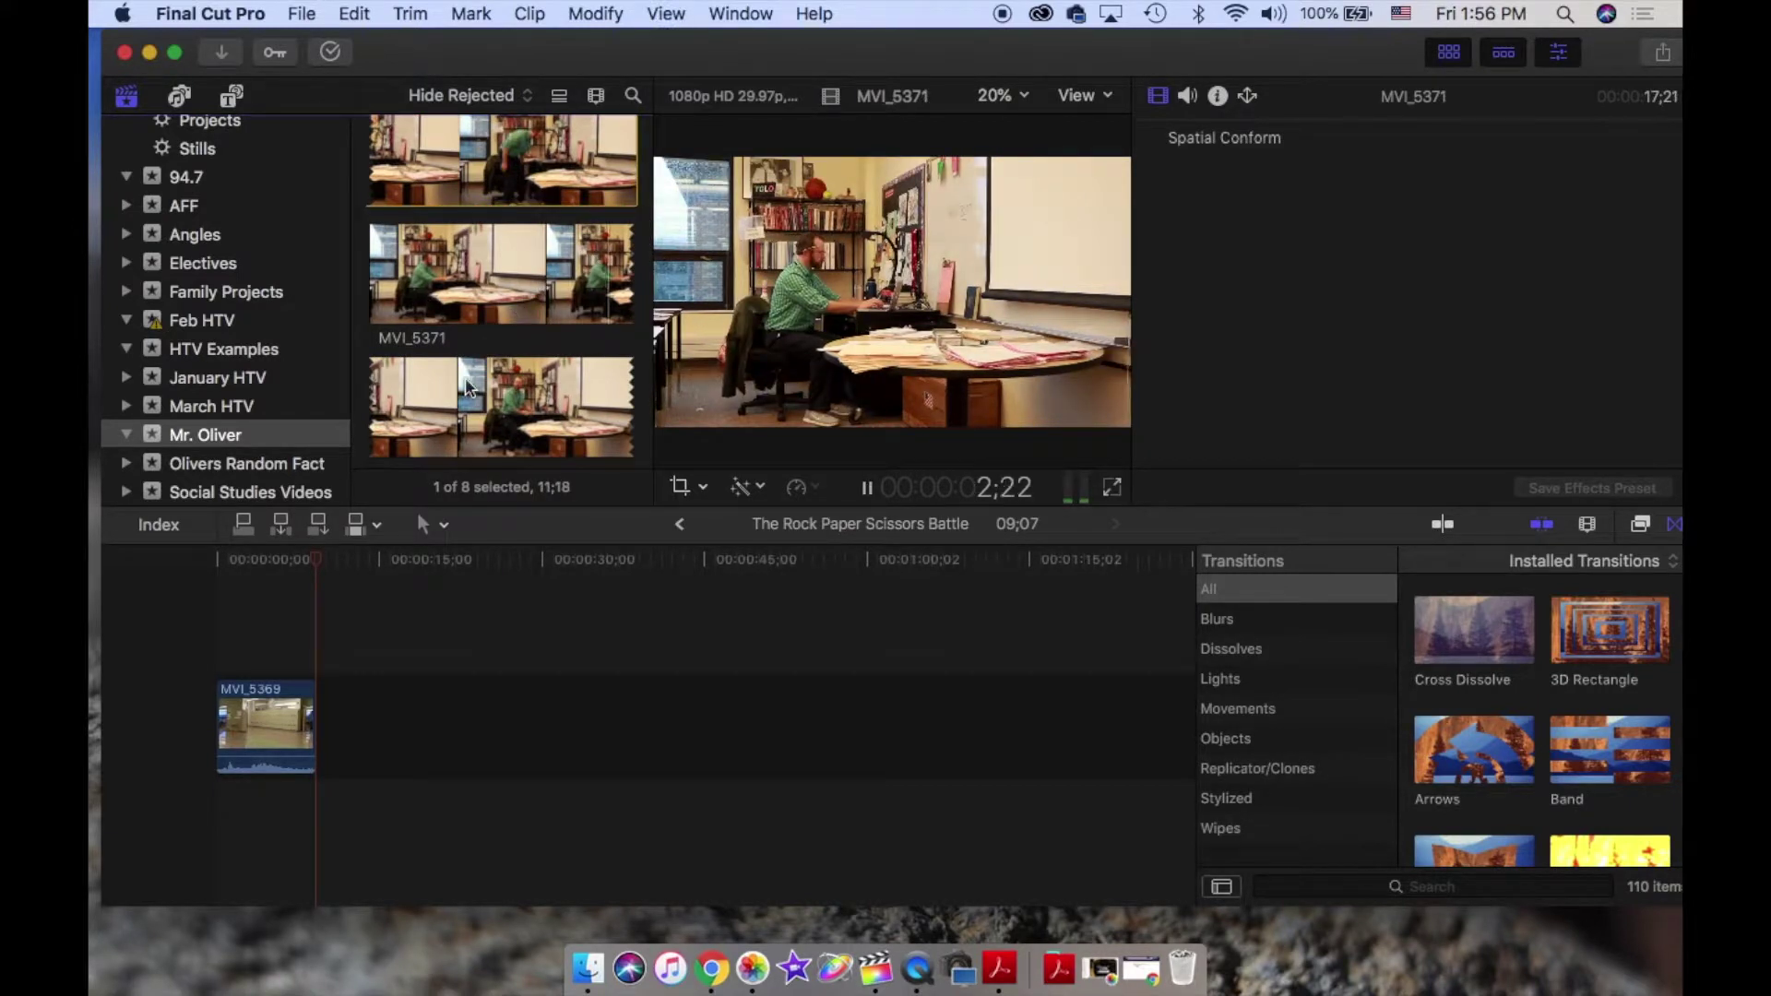
{"action": "key", "text": "space"}
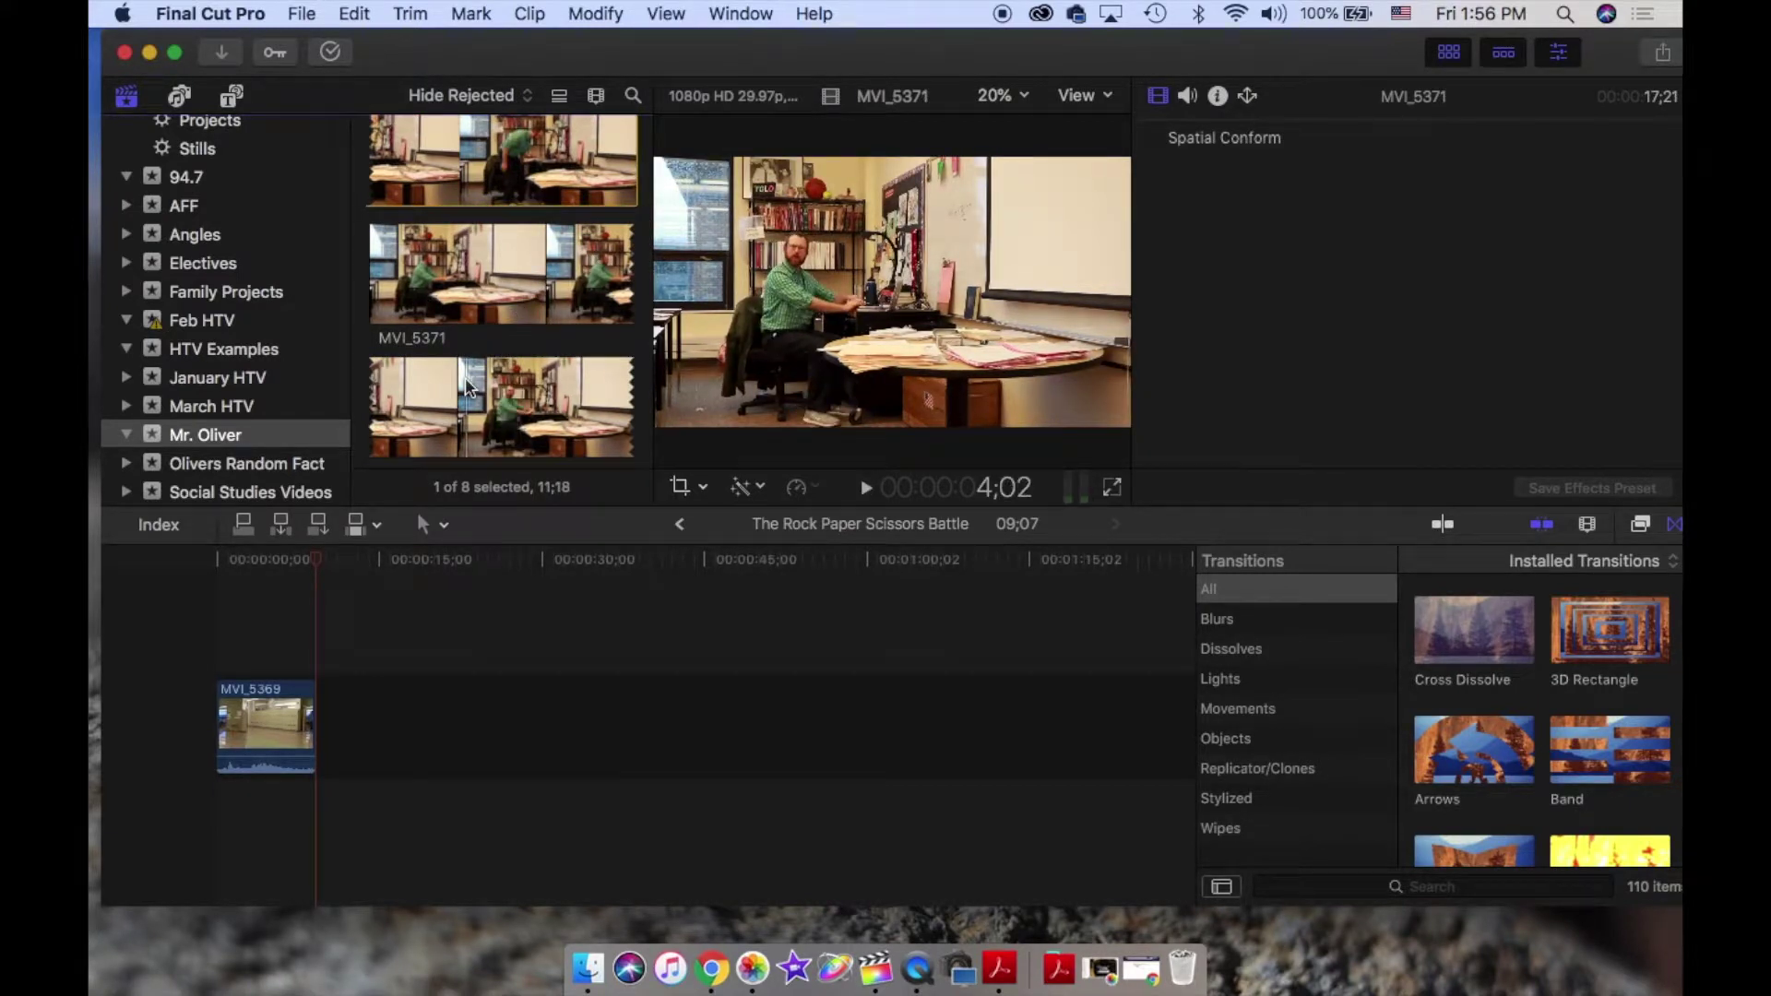
{"action": "key", "text": "i"}
{"action": "key", "text": "space"}
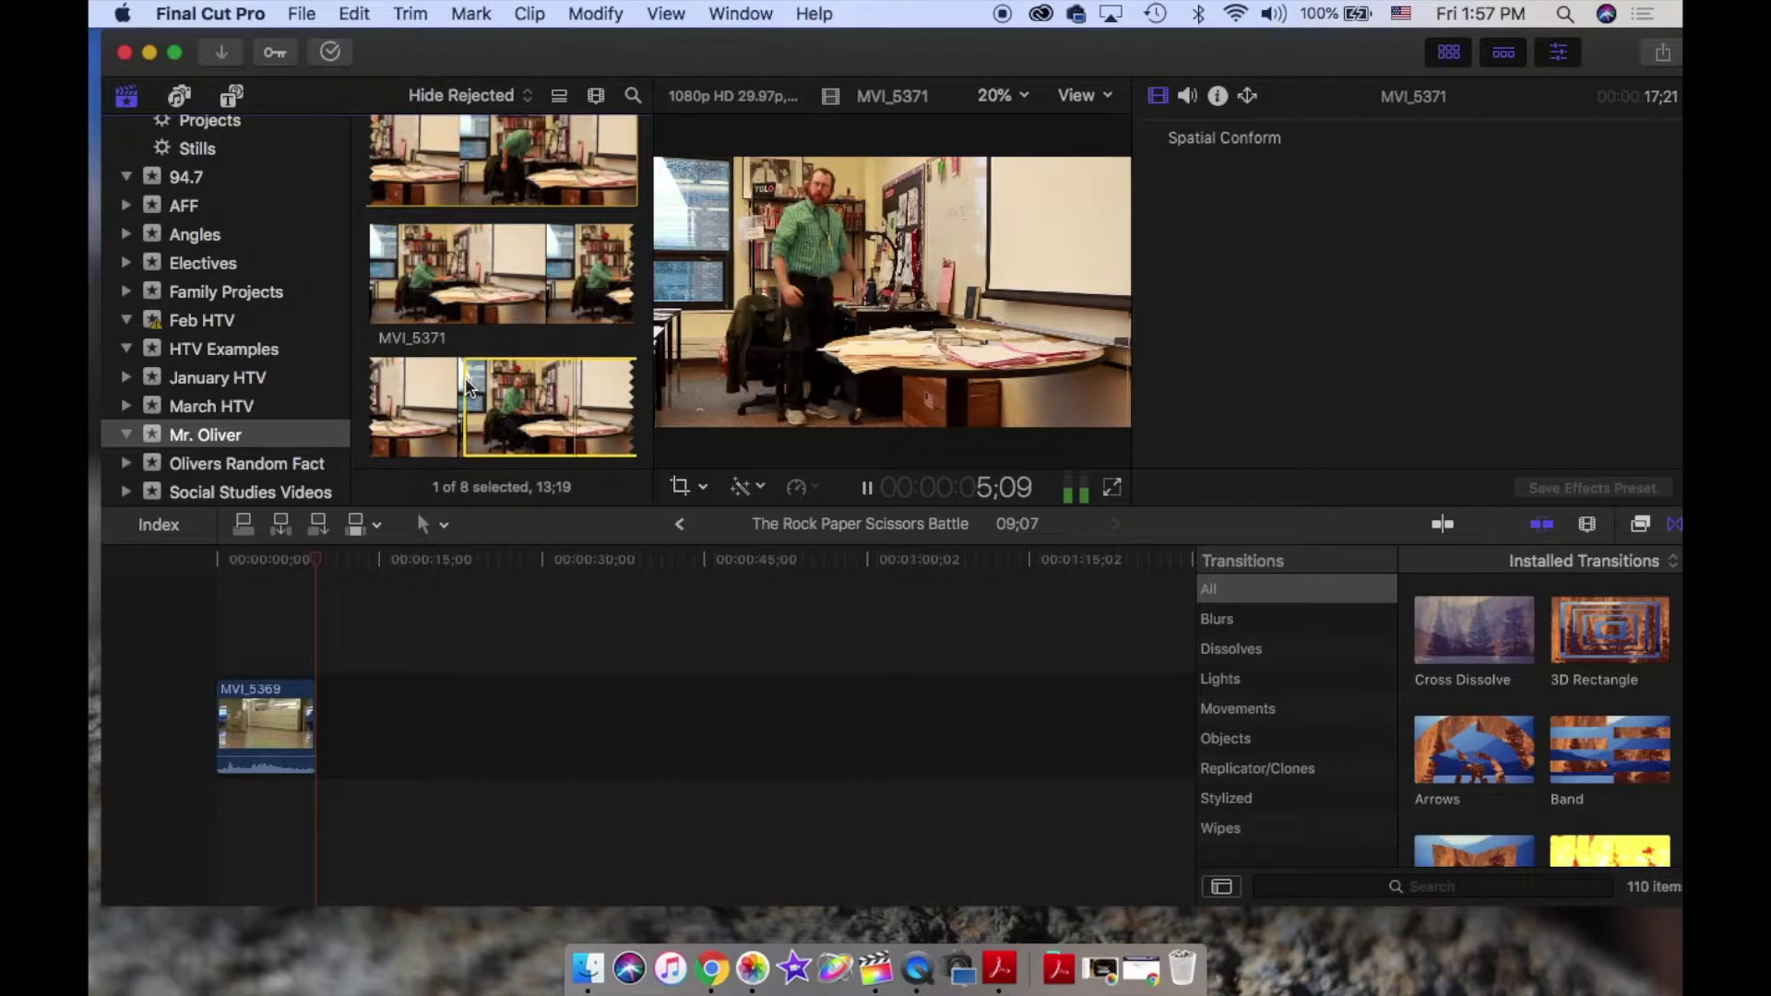
{"action": "scroll", "coordinate": [469, 385], "scroll_direction": "down", "scroll_amount": 2}
{"action": "key", "text": "space"}
{"action": "key", "text": "o"}
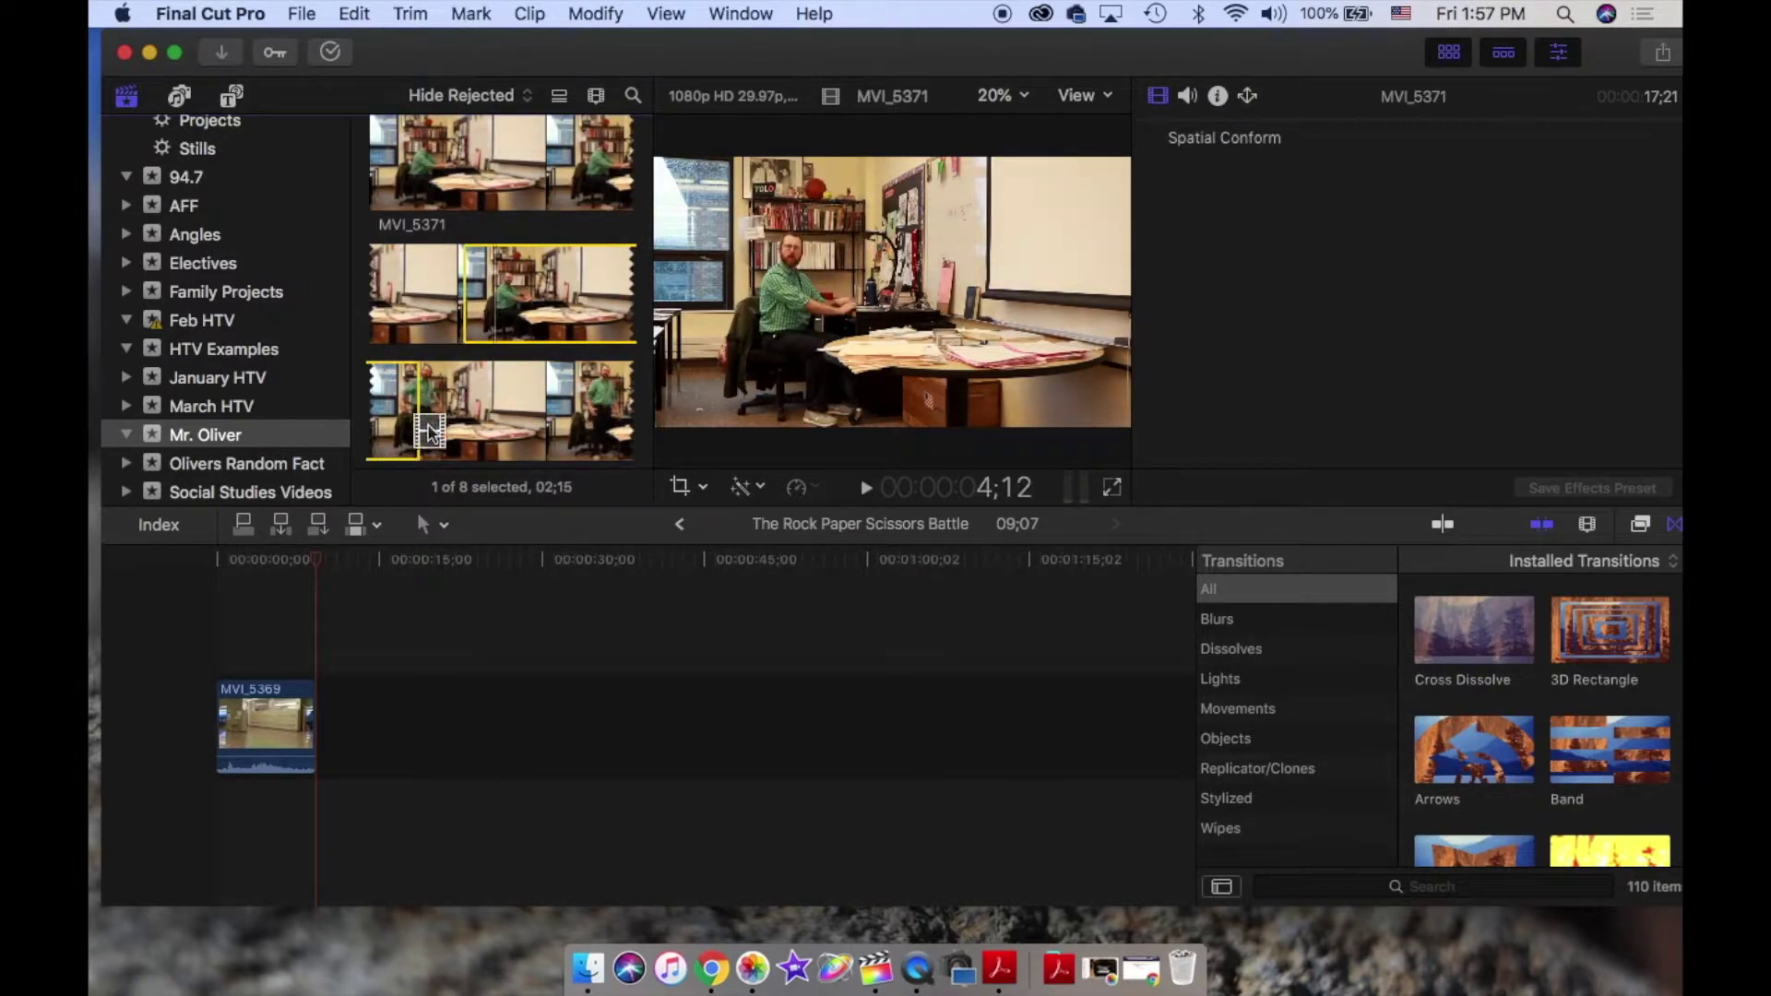
{"action": "left_click_drag", "start_coordinate": [429, 434], "coordinate": [327, 724]}
- Zoom the timeline in and lower MVI_5371's volume level
{"action": "left_click", "coordinate": [283, 612]}
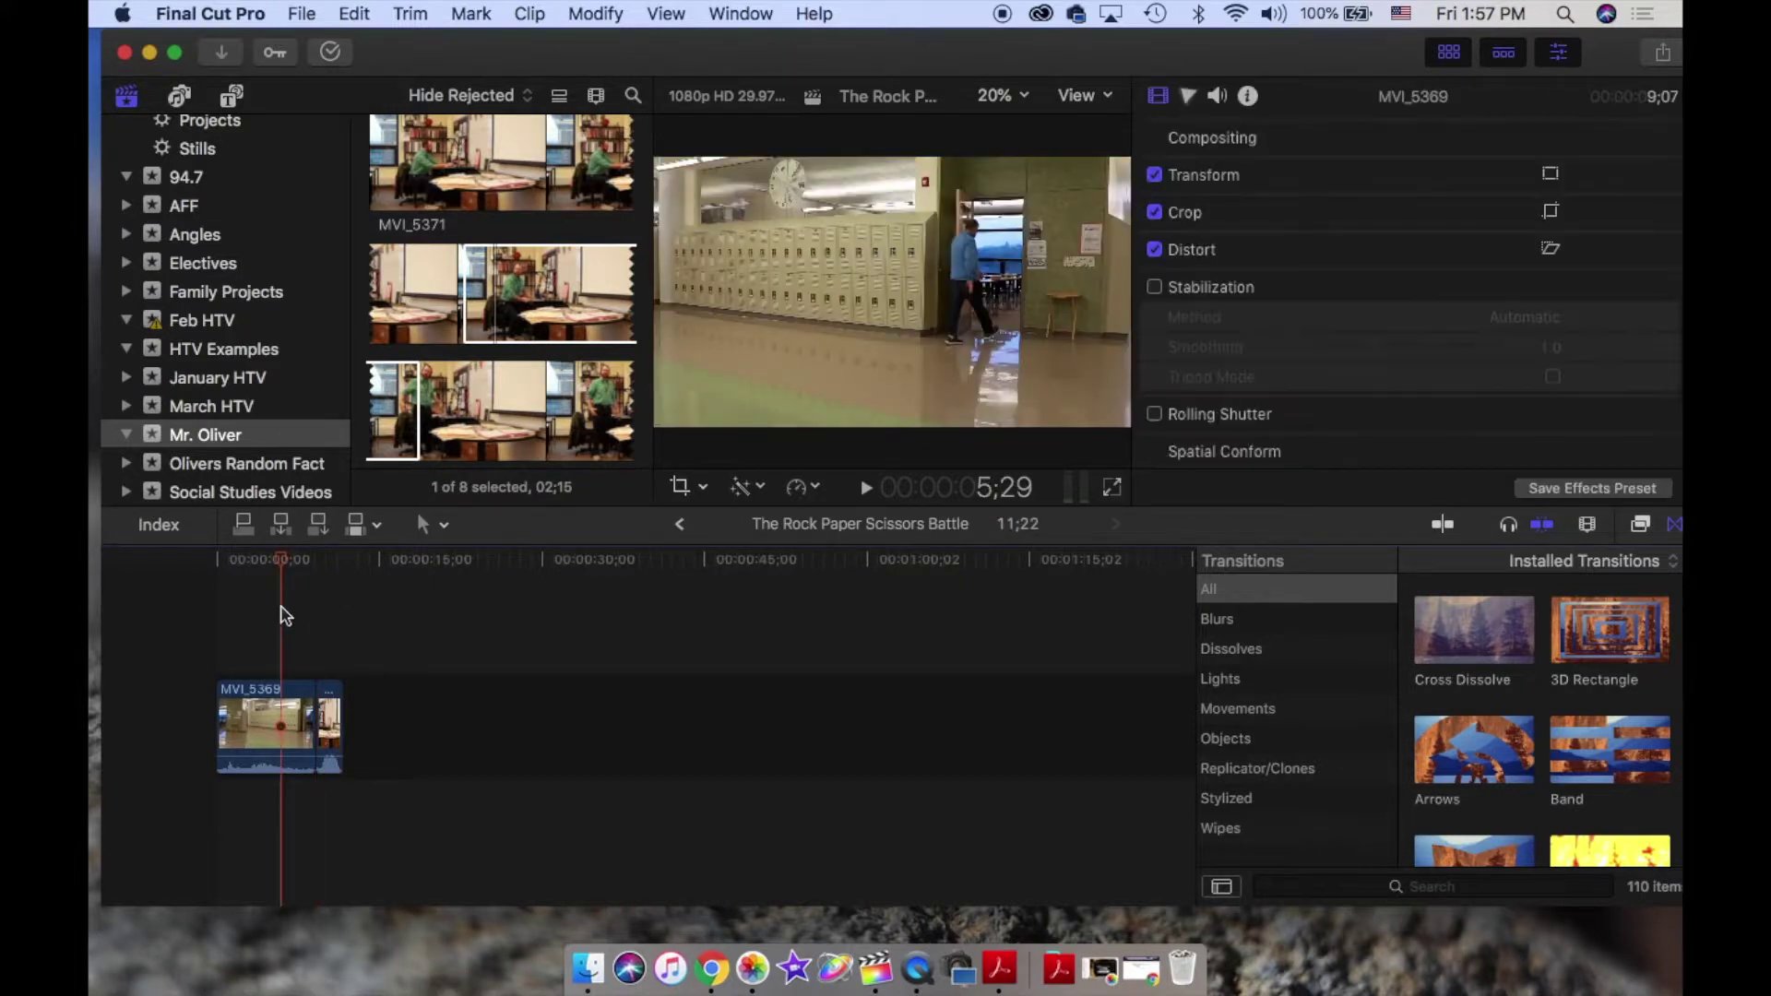
{"action": "key", "text": "super+equal"}
{"action": "key", "text": "super+equal"}
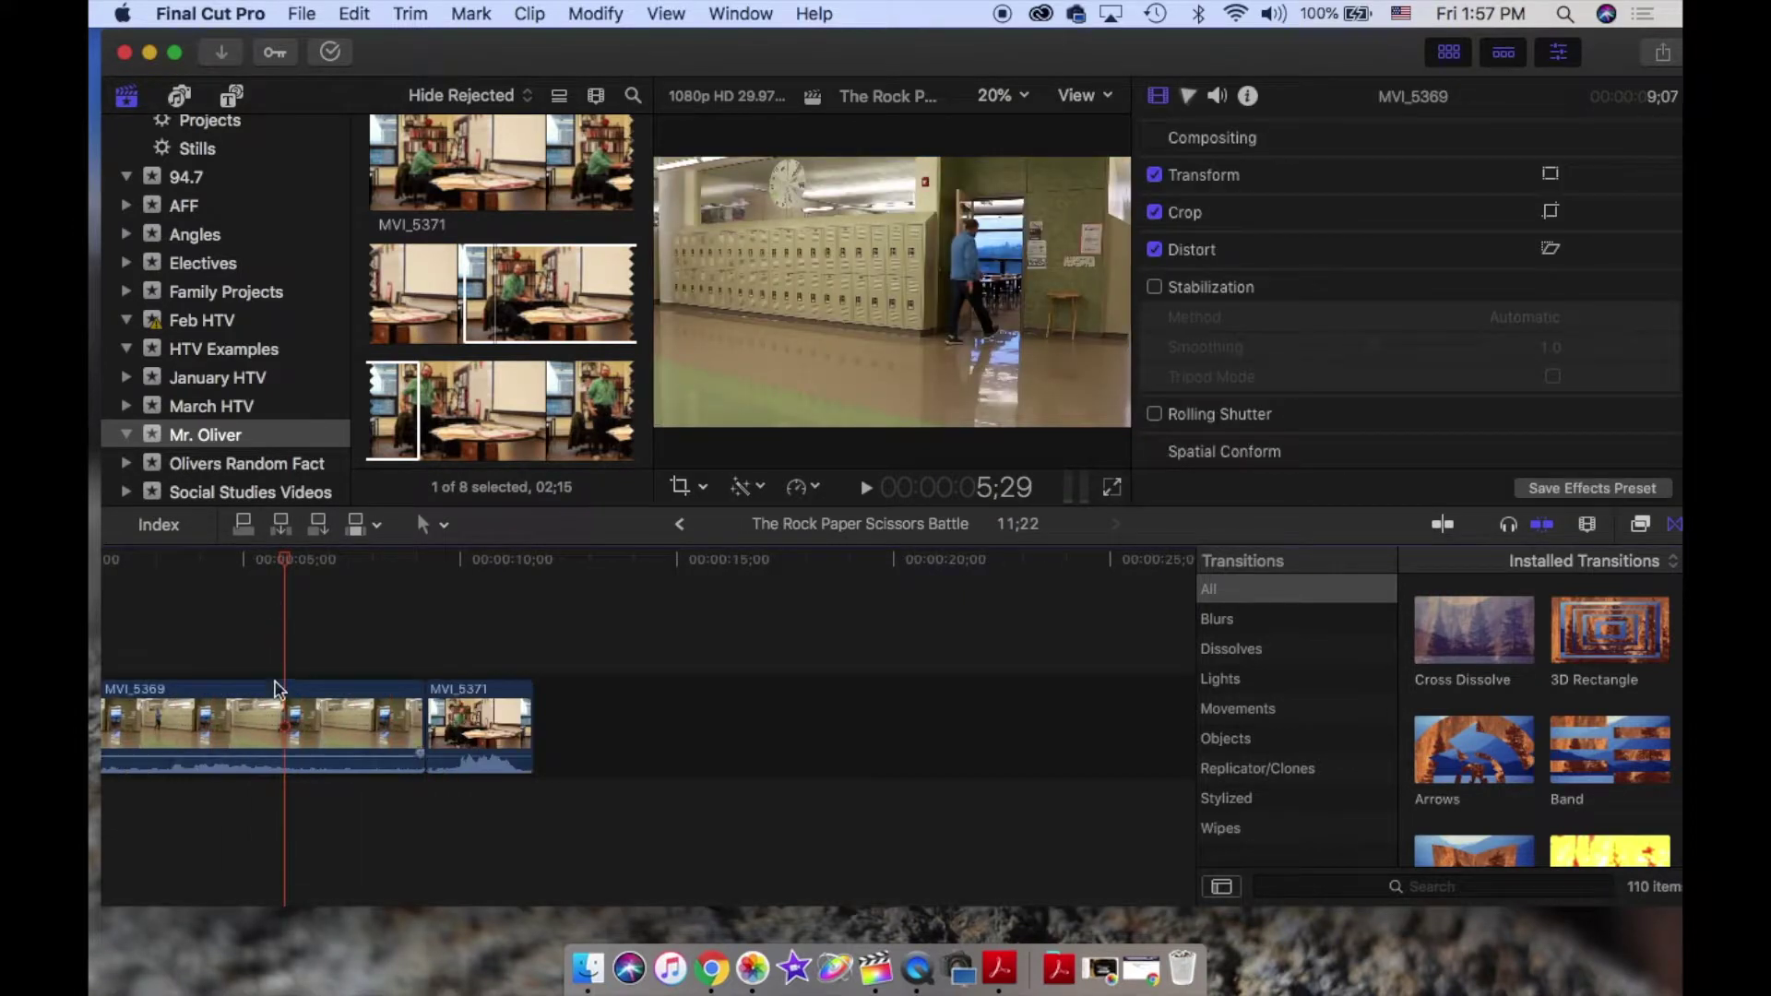
{"action": "left_click", "coordinate": [276, 755]}
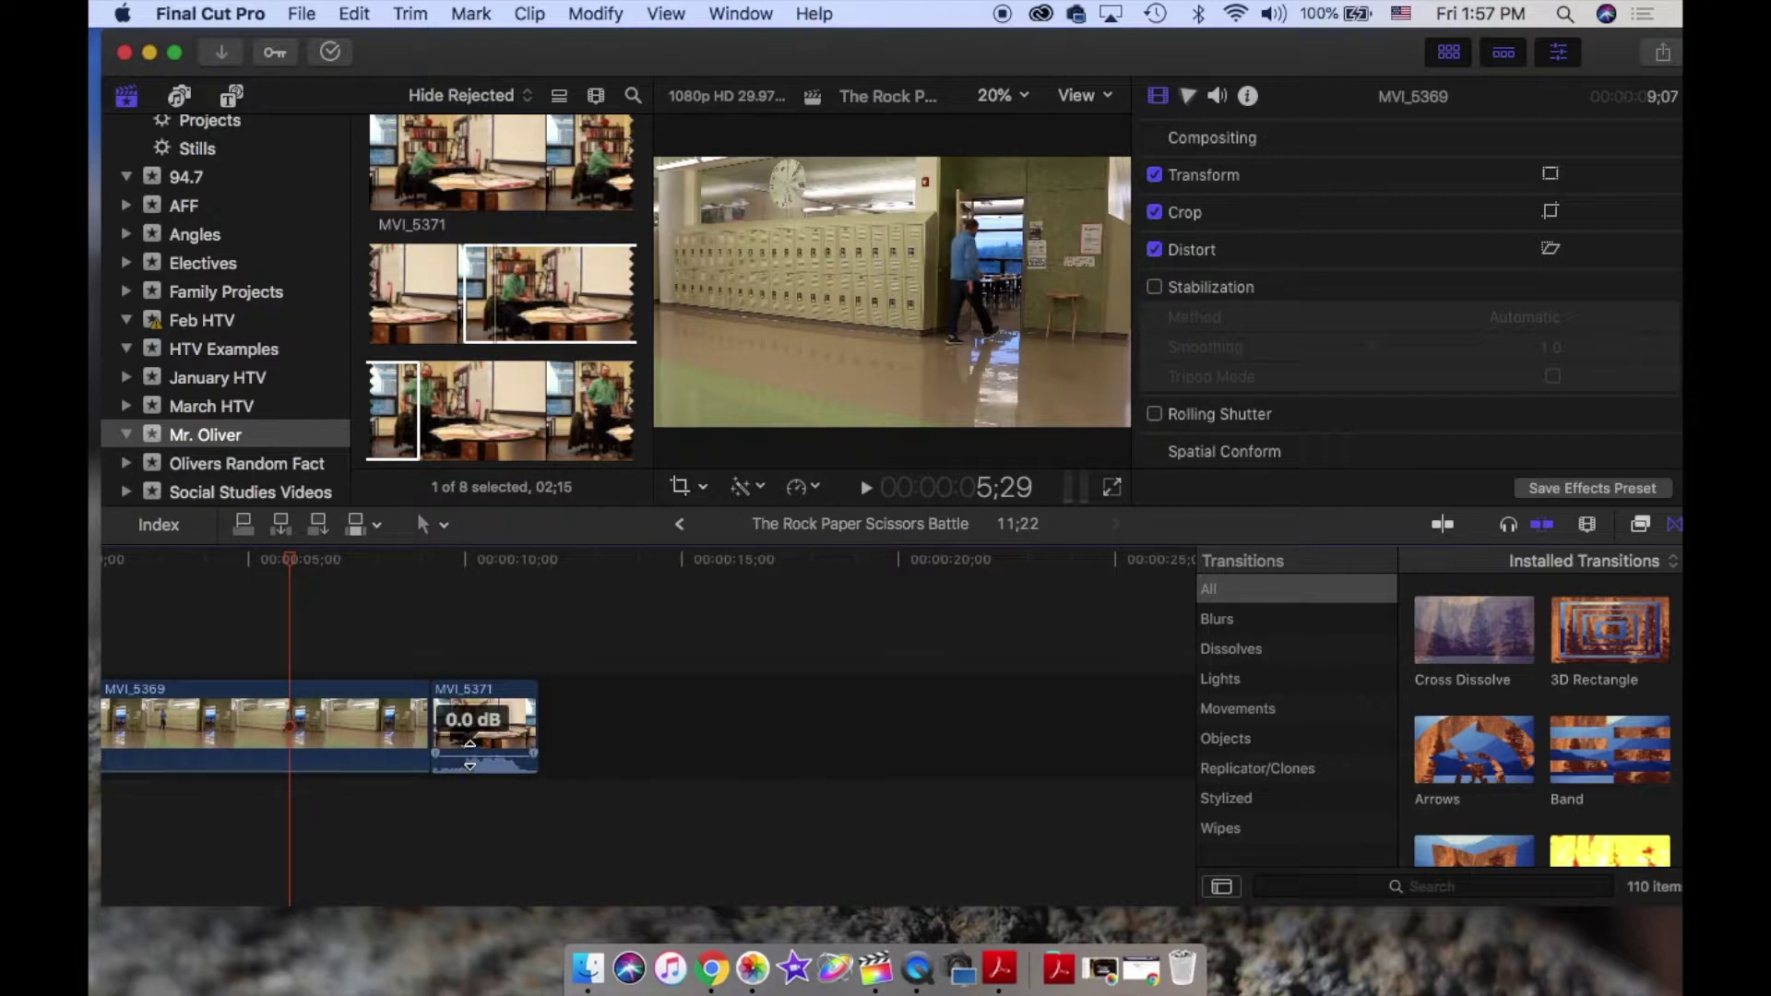
{"action": "left_click_drag", "start_coordinate": [470, 754], "coordinate": [470, 789]}
{"action": "scroll", "coordinate": [239, 632], "scroll_direction": "left", "scroll_amount": 5}
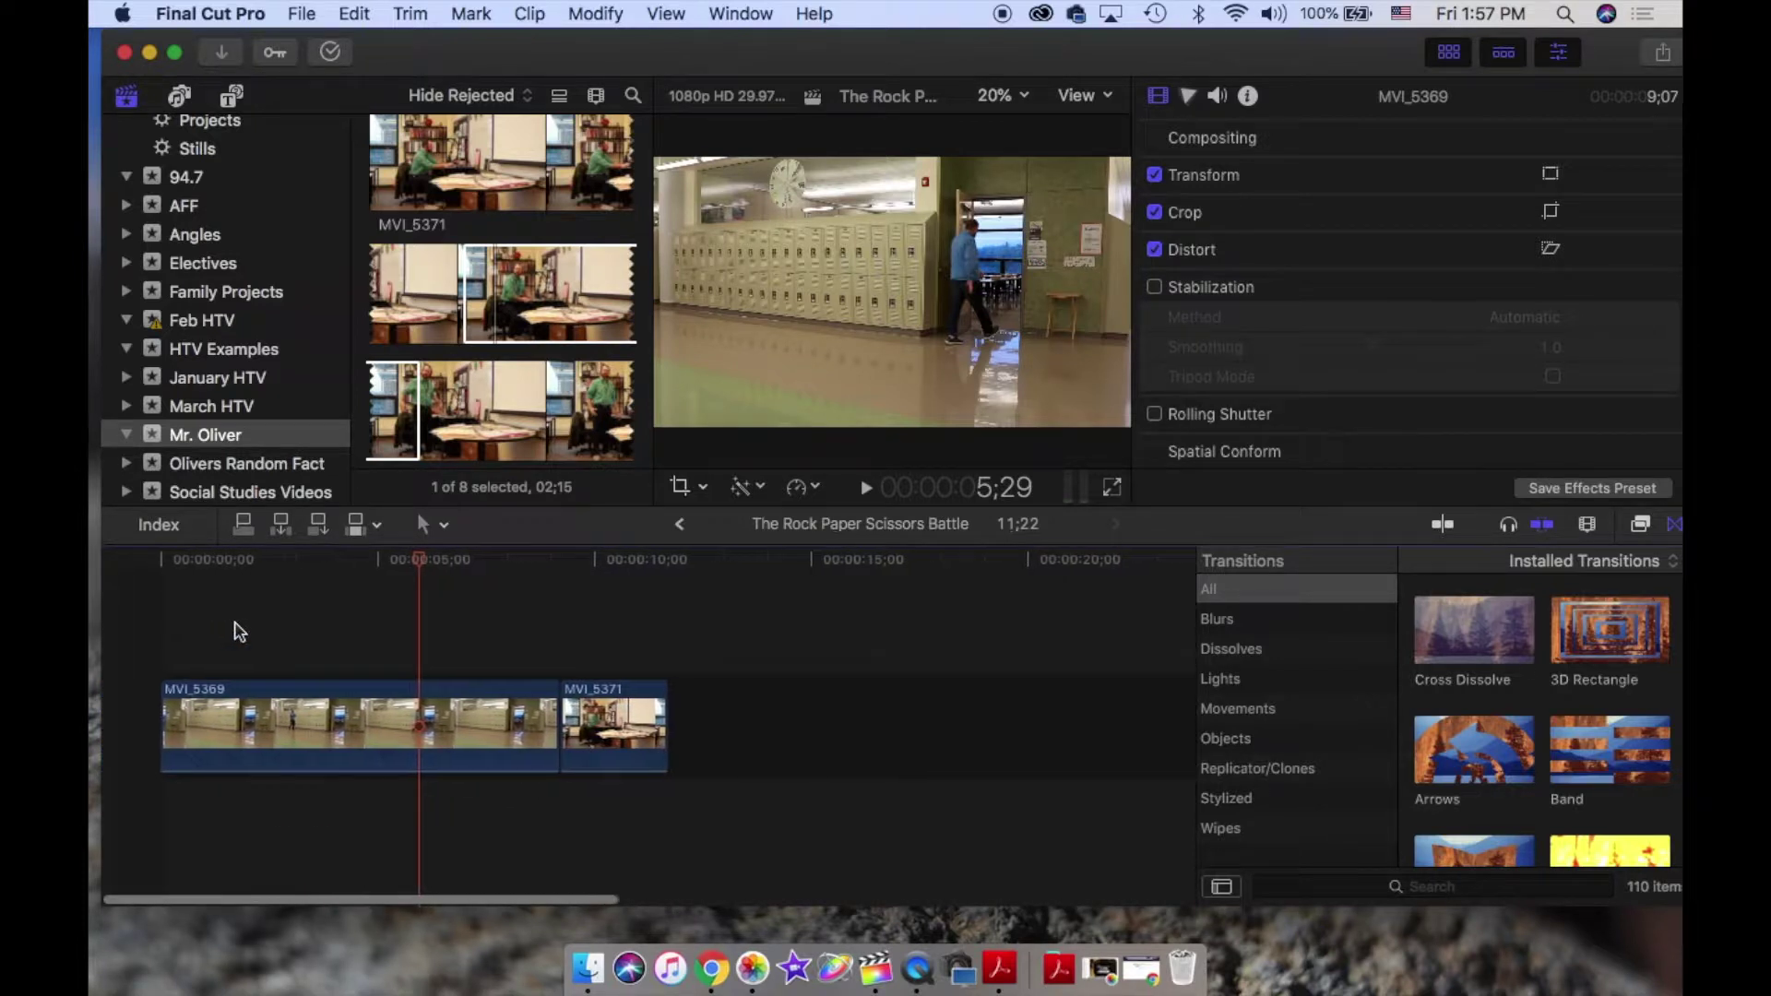
- Place the Basic 3D title at the project start and park the playhead on it
{"action": "left_click", "coordinate": [230, 97]}
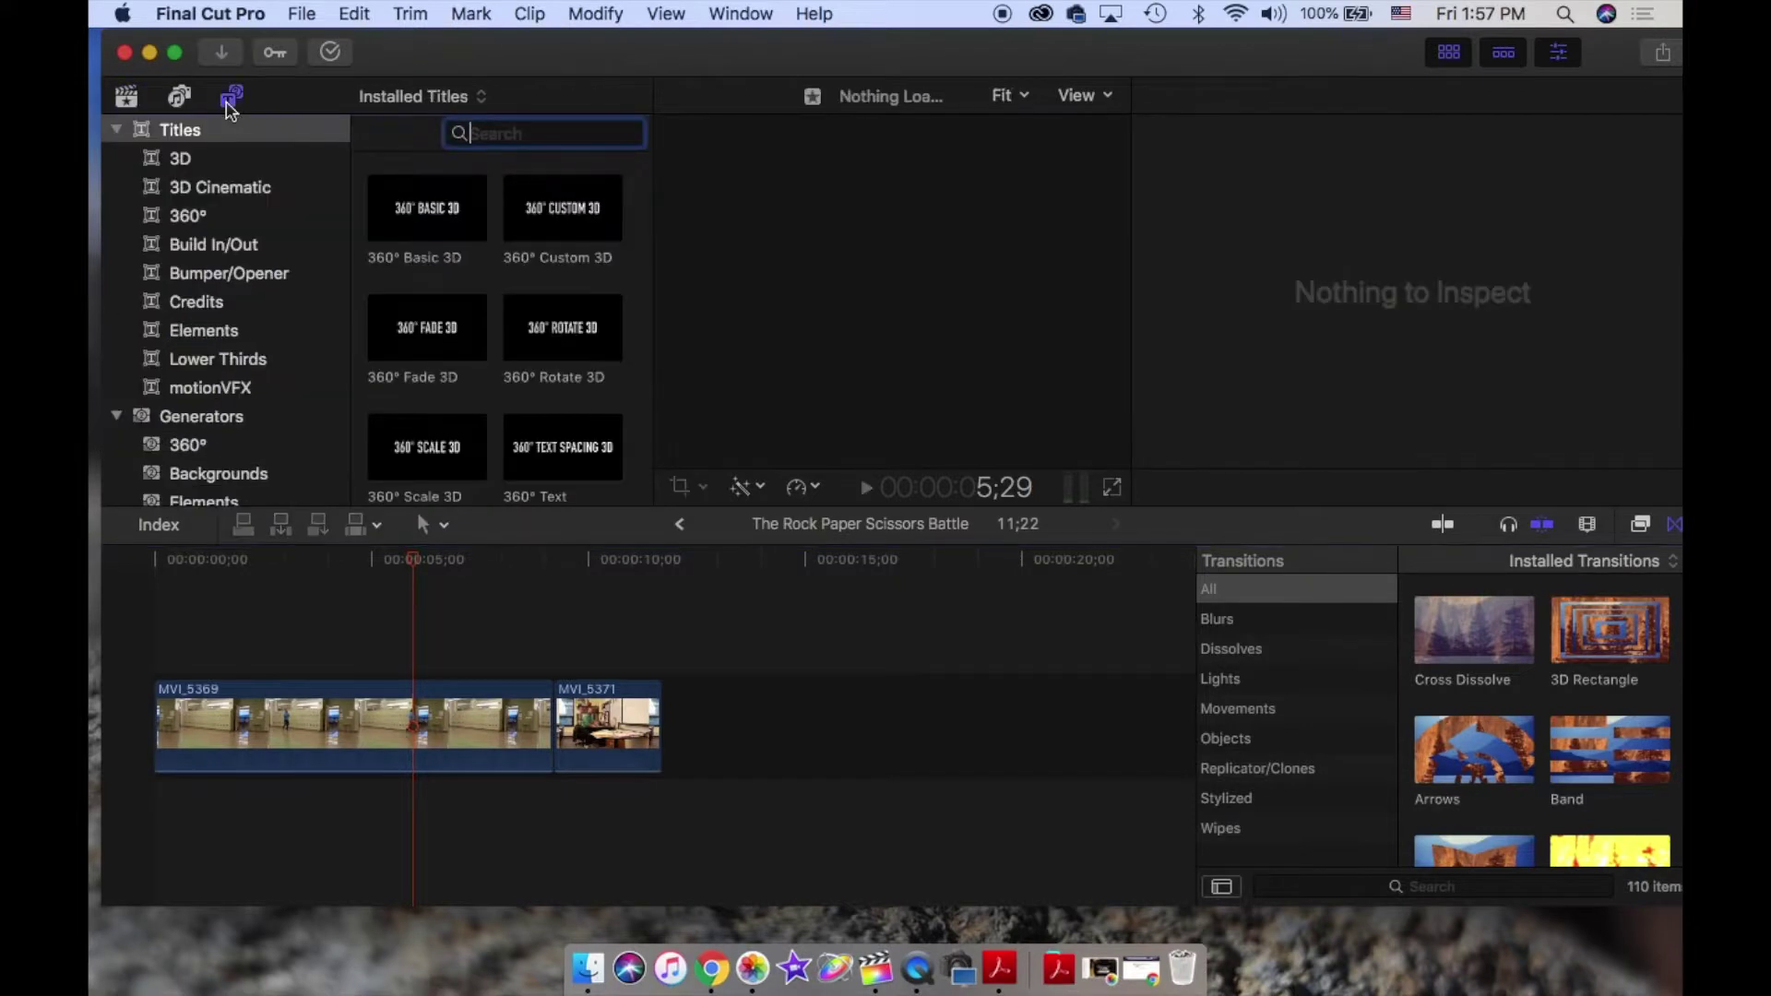
{"action": "scroll", "coordinate": [422, 350], "scroll_direction": "down", "scroll_amount": 3}
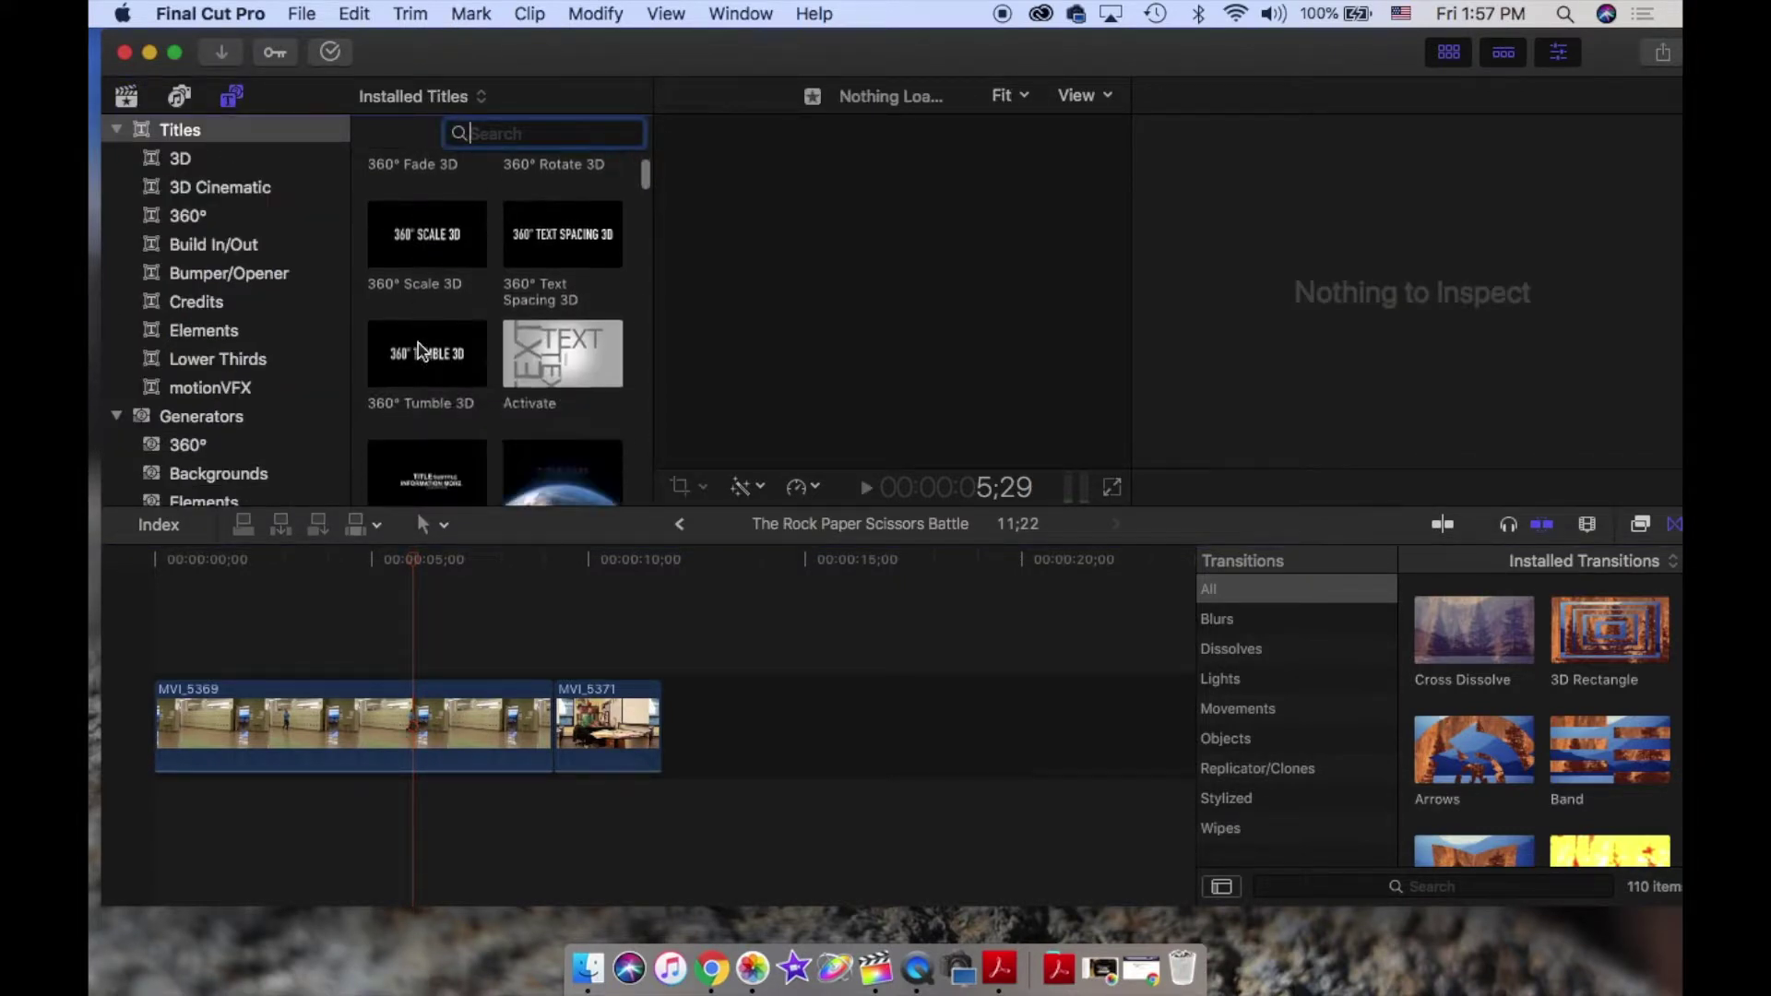
{"action": "scroll", "coordinate": [413, 378], "scroll_direction": "down", "scroll_amount": 6}
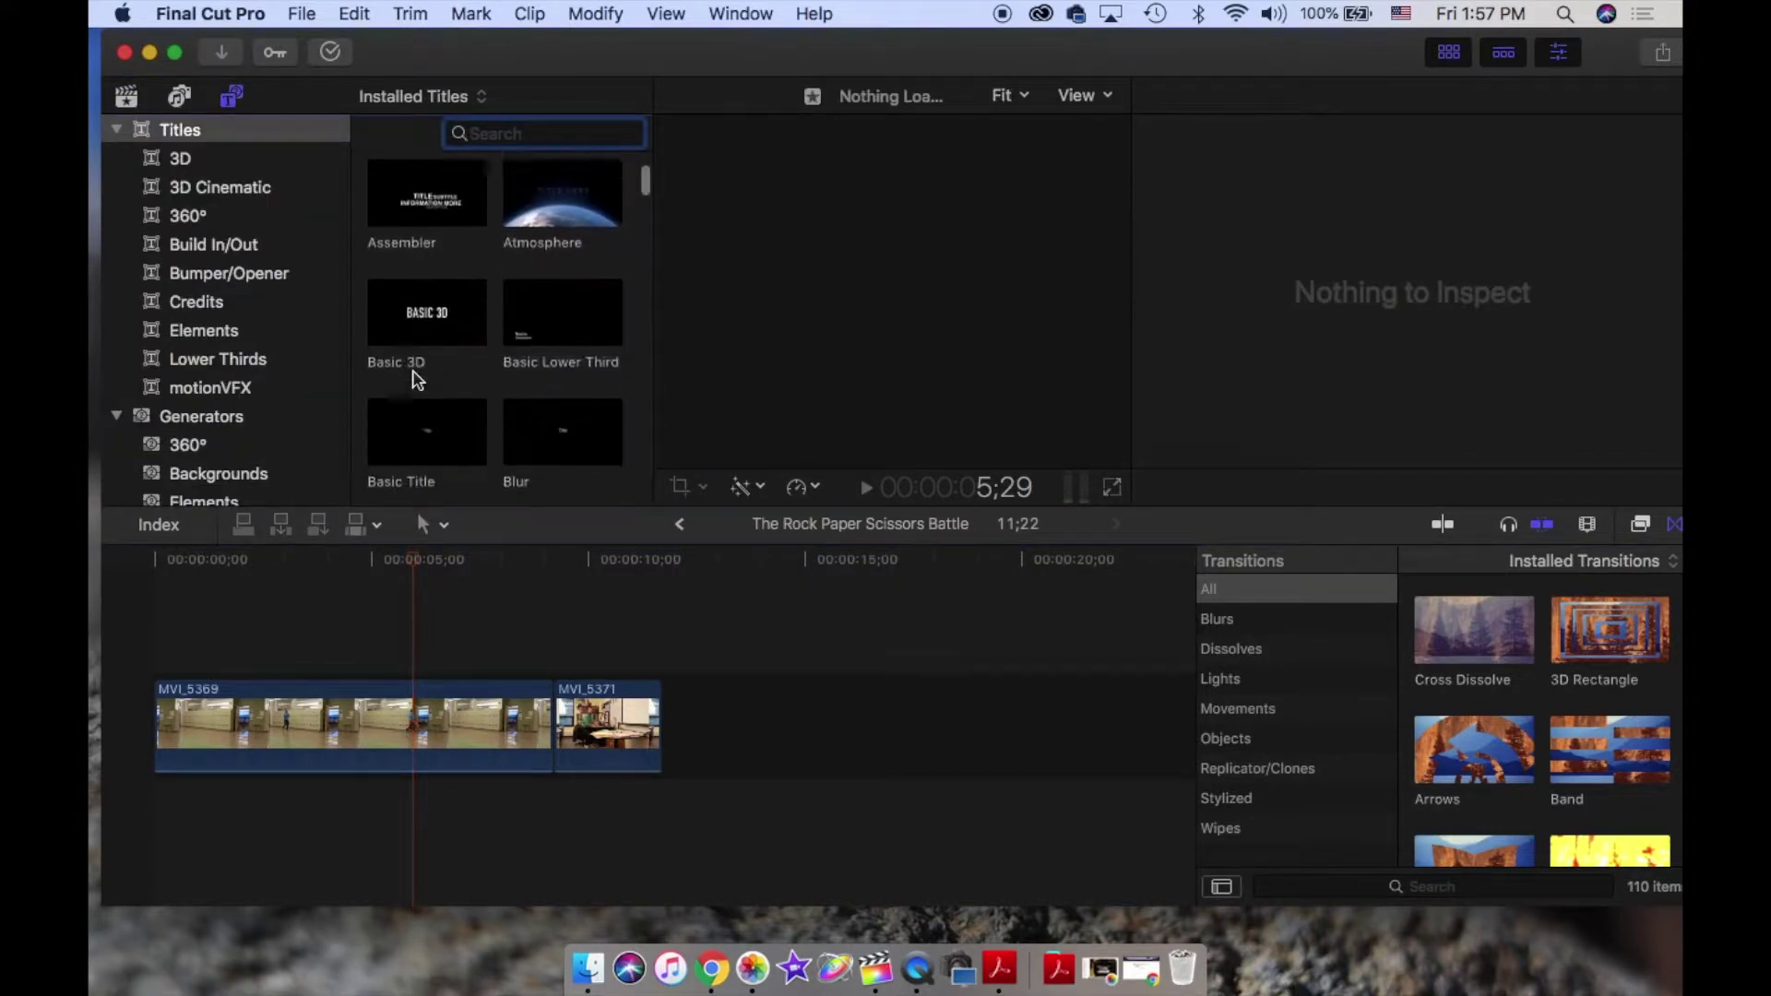
{"action": "left_click_drag", "start_coordinate": [434, 281], "coordinate": [172, 761]}
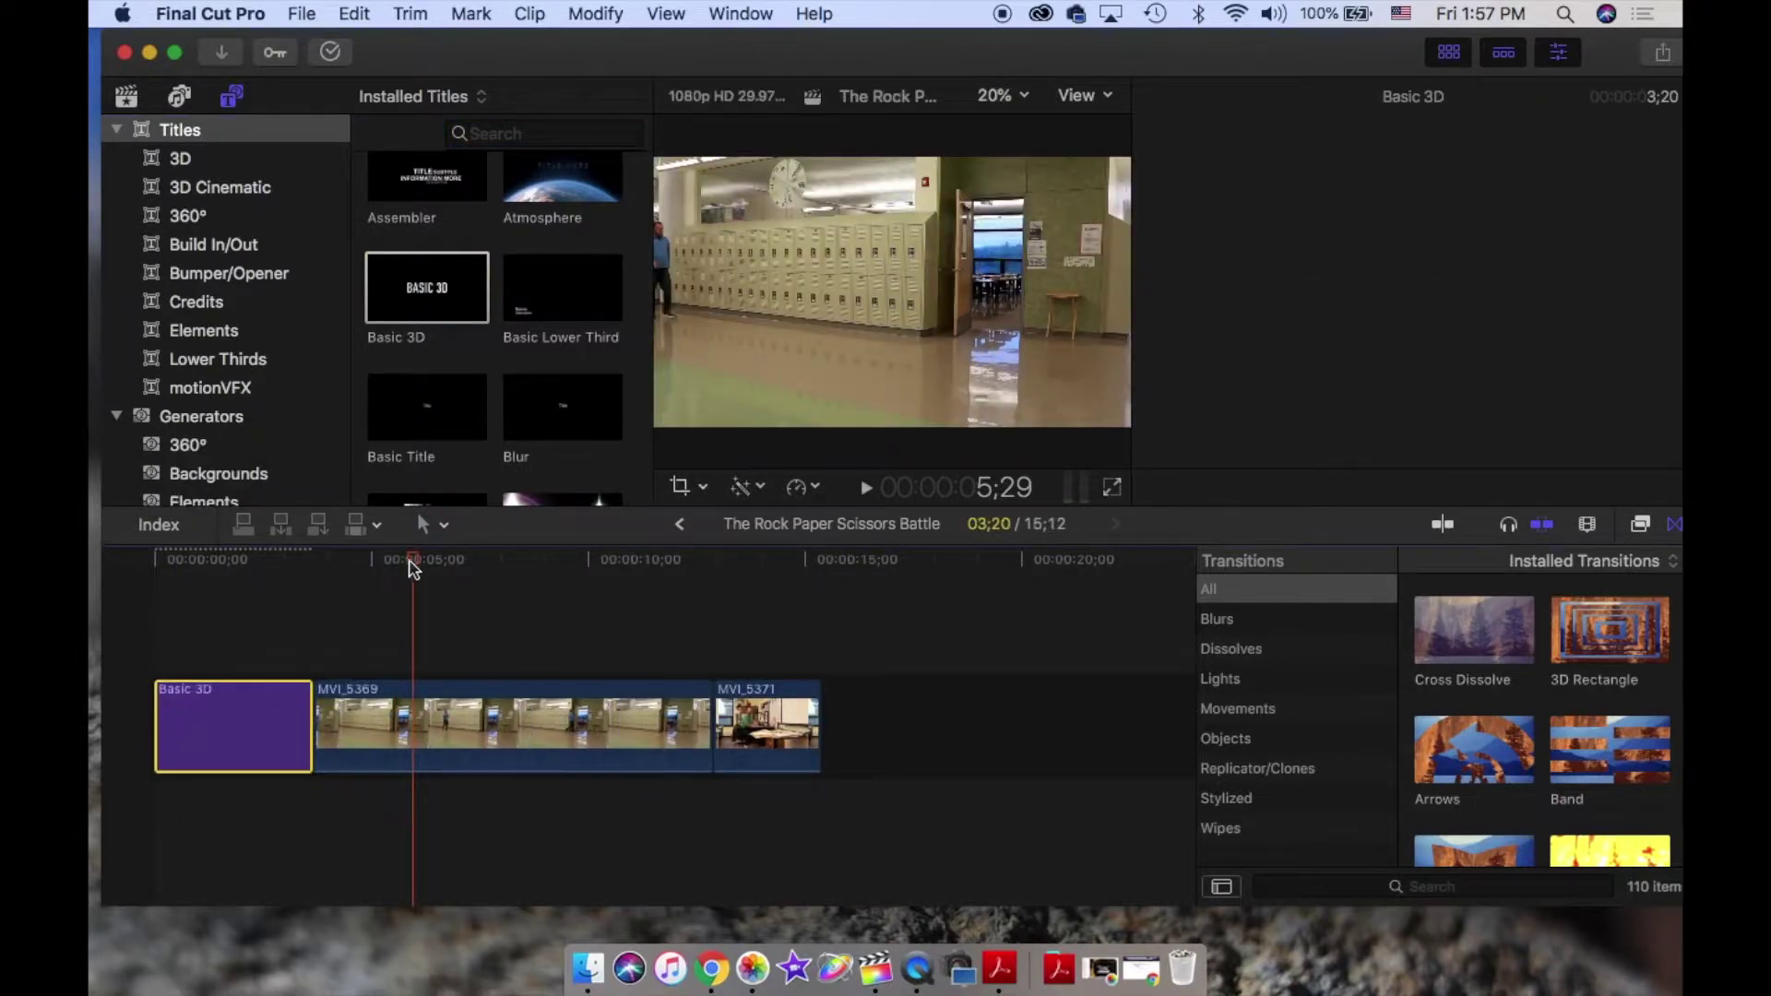
{"action": "left_click_drag", "start_coordinate": [360, 559], "coordinate": [214, 564]}
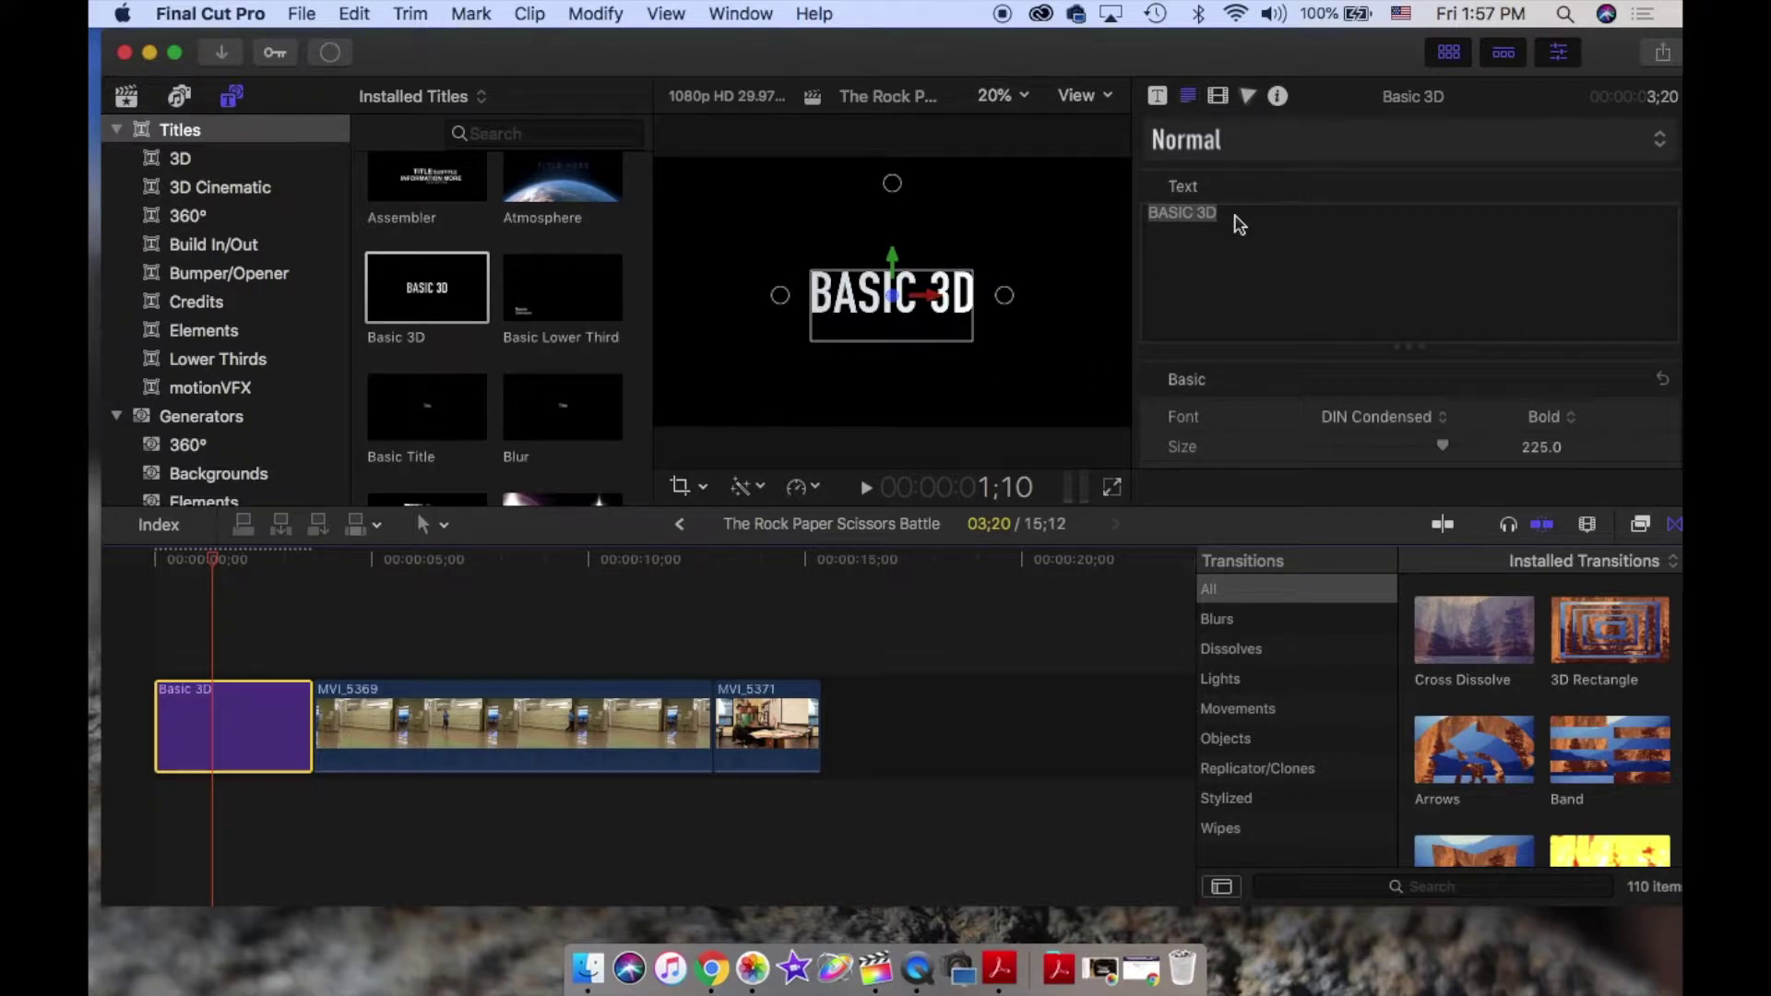
{"action": "left_click", "coordinate": [1406, 13]}
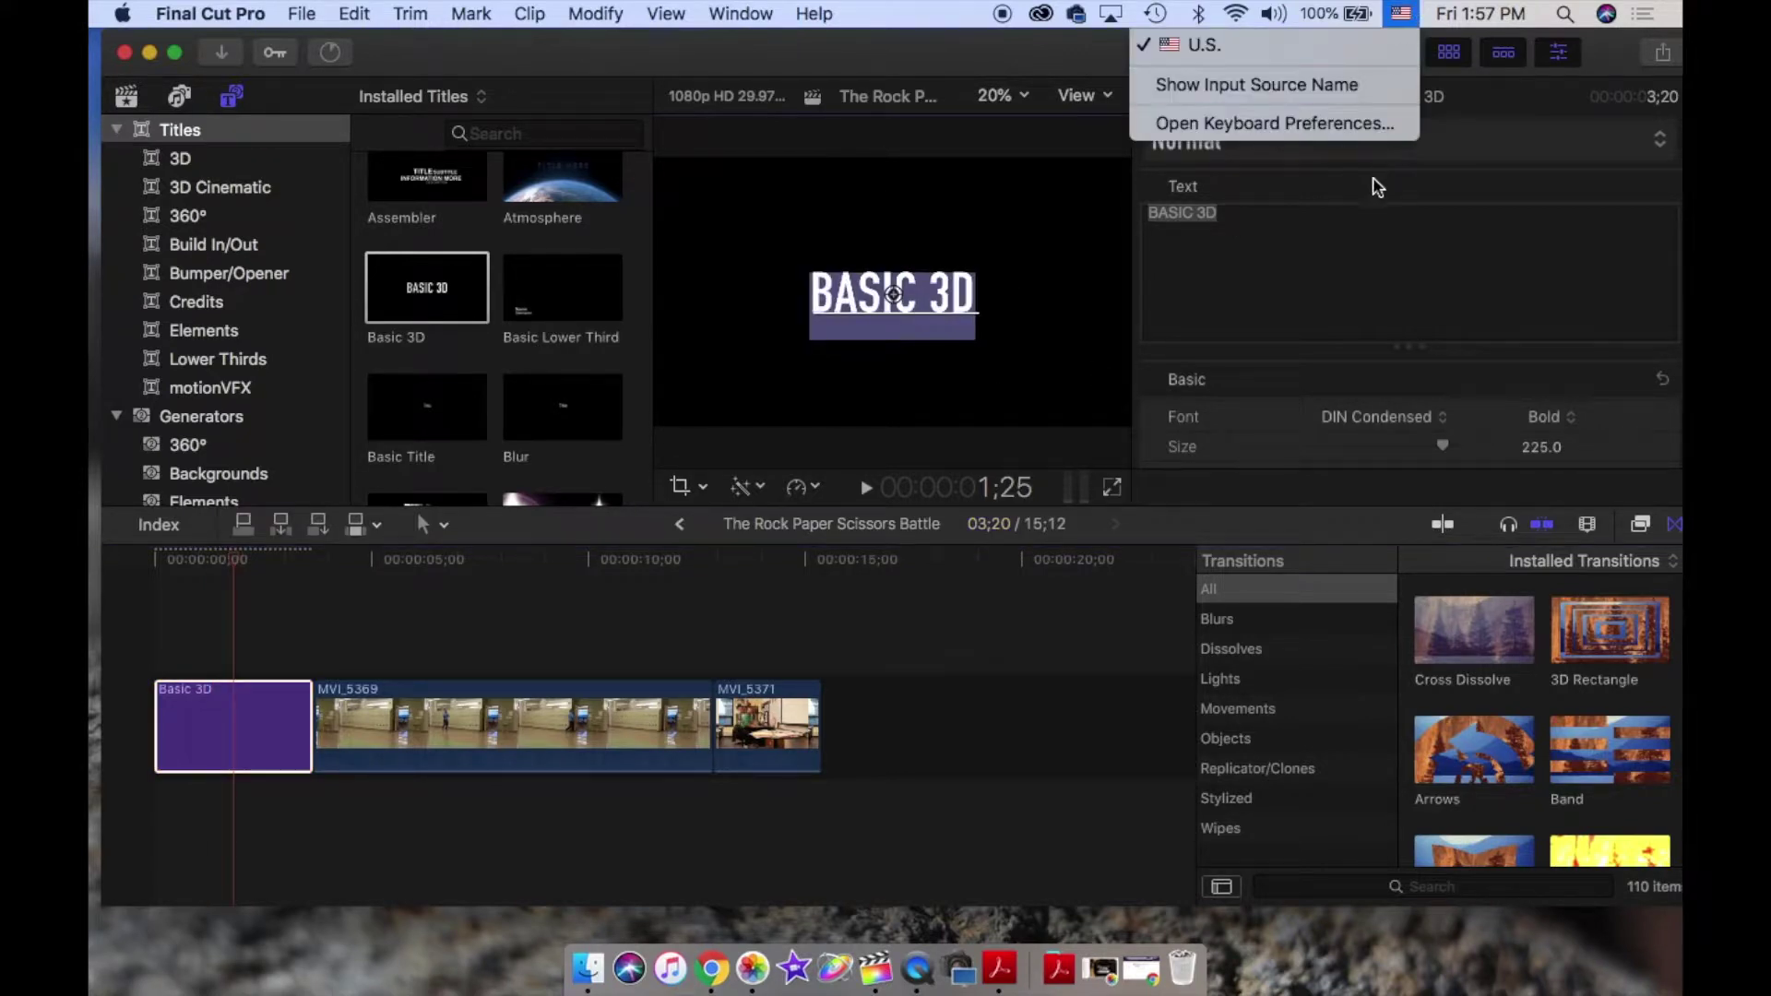
{"action": "left_click", "coordinate": [1329, 203]}
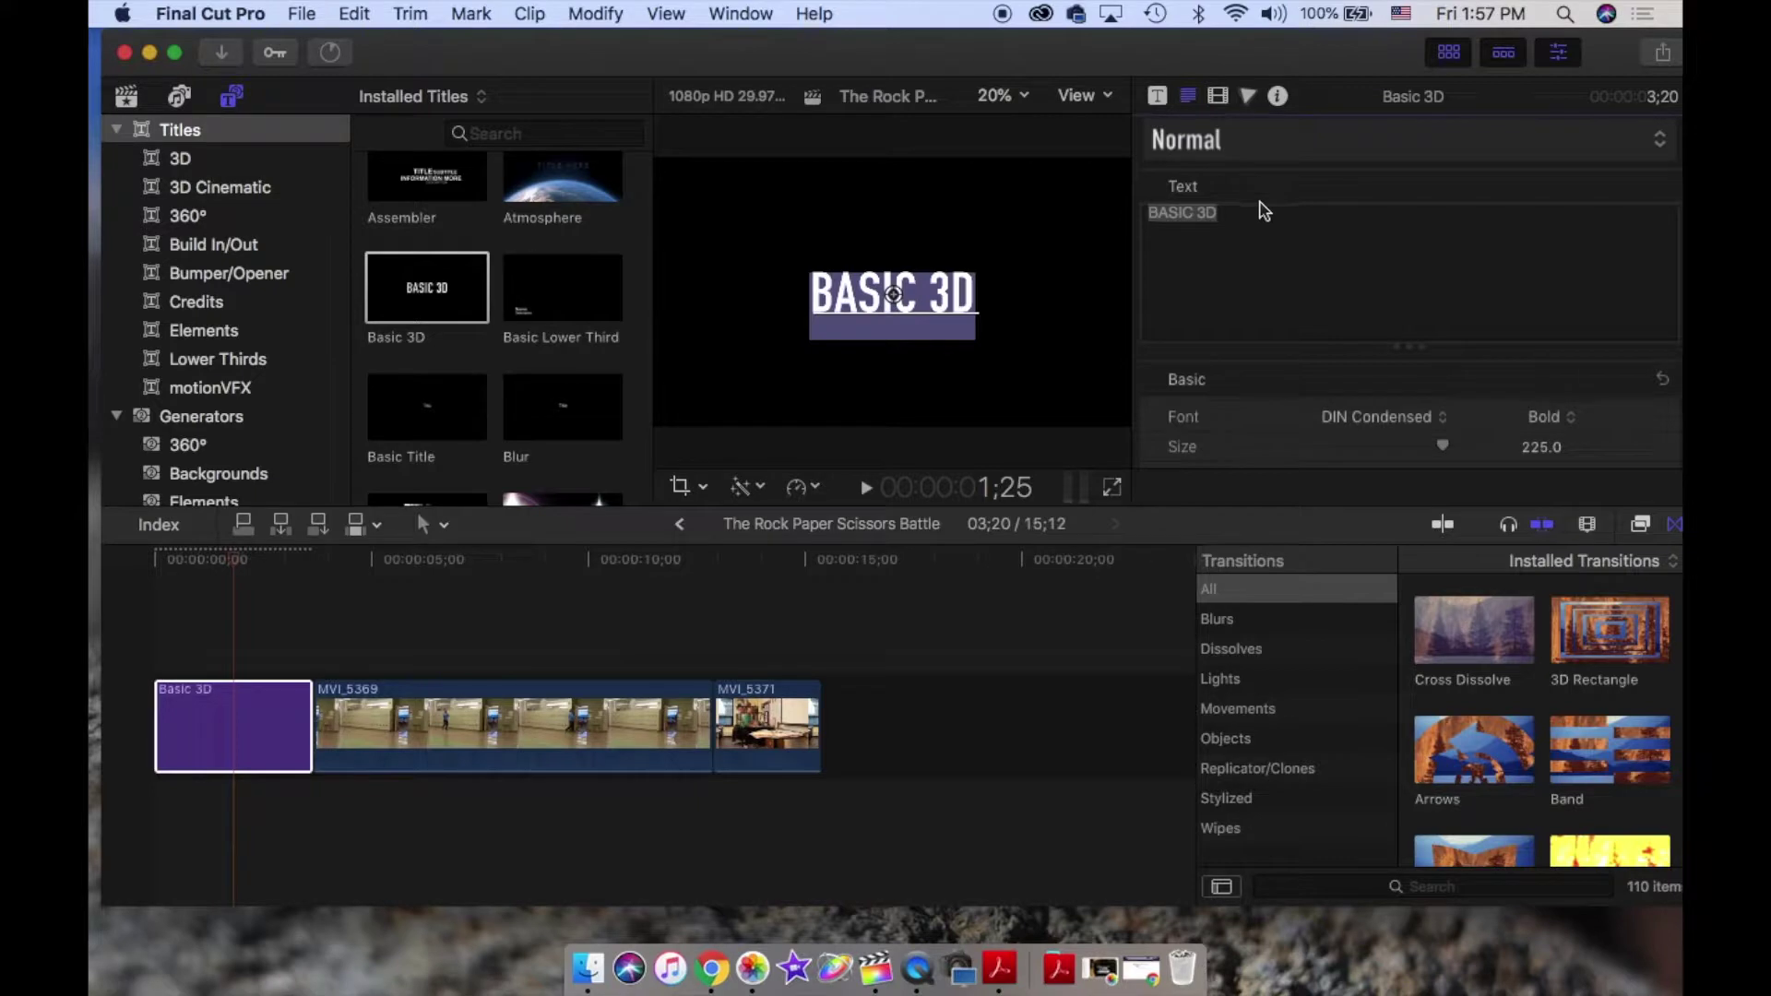
- Replace the title's BASIC 3D text with 'Rock Paper Scisors'
{"action": "key", "text": "Right"}
{"action": "key", "text": "BackSpace"}
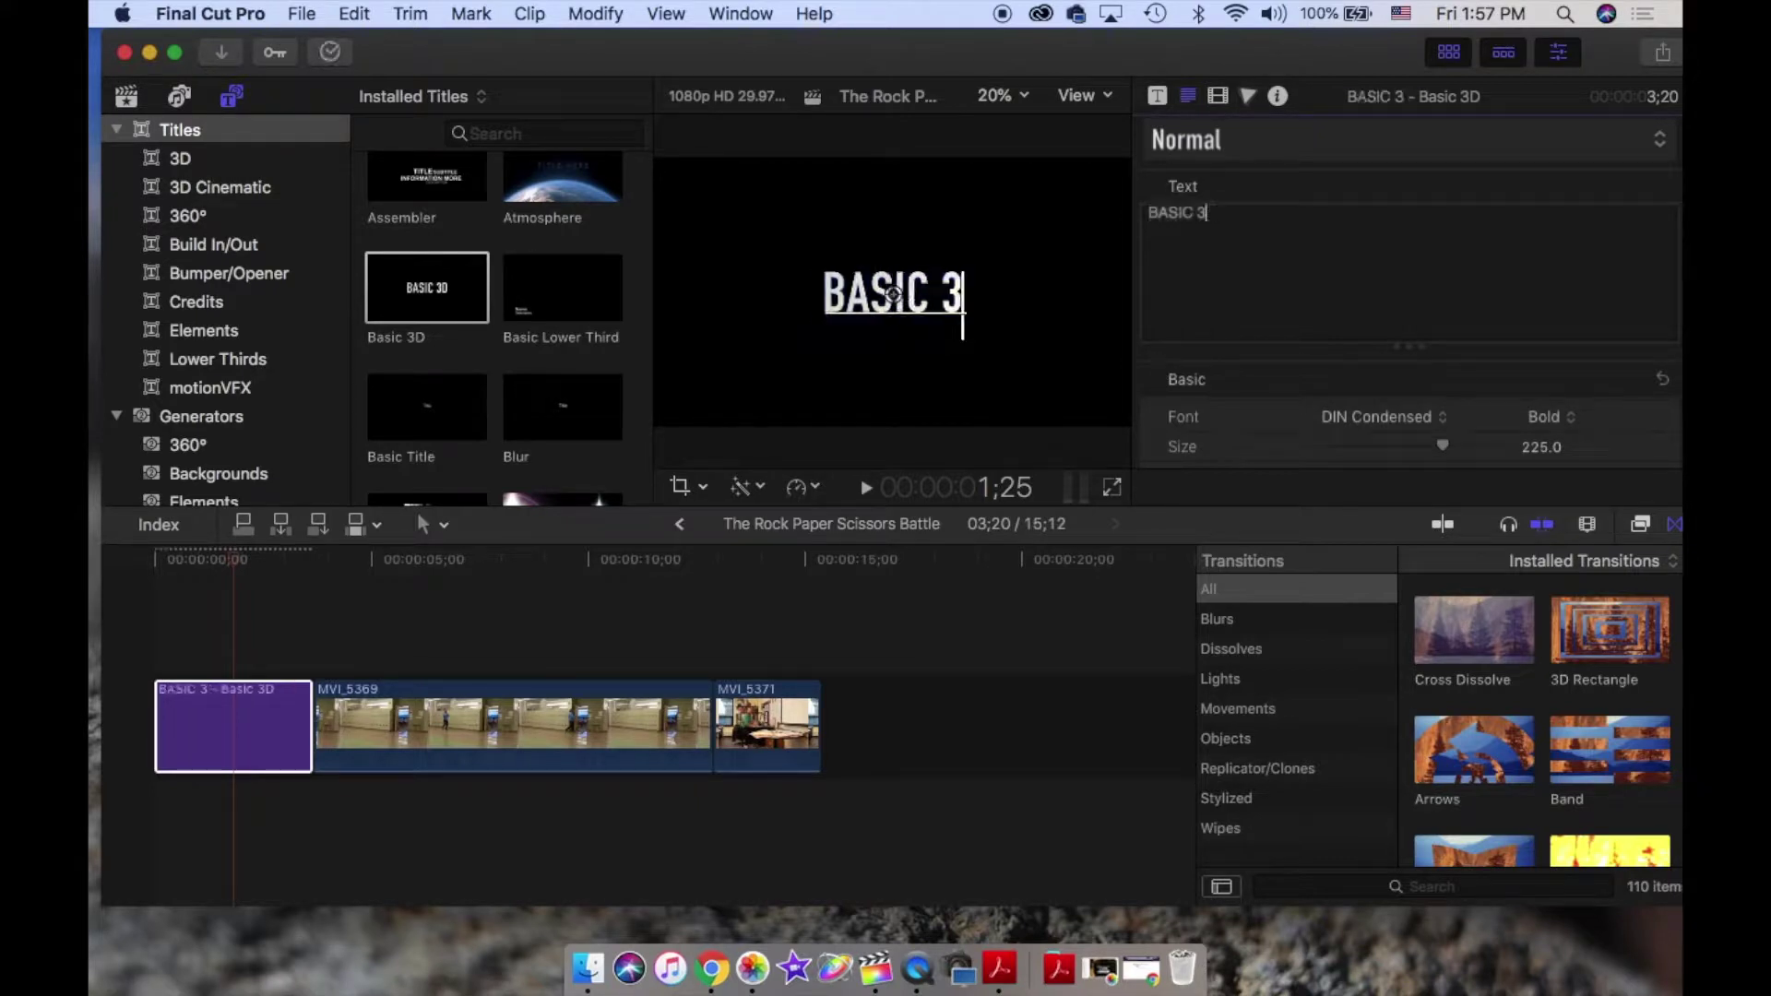
{"action": "key", "text": "BackSpace"}
{"action": "key", "text": "BackSpace"}
{"action": "key", "text": "BackSpace"}
{"action": "key", "text": "BackSpace"}
{"action": "key", "text": "BackSpace"}
{"action": "key", "text": "BackSpace"}
{"action": "key", "text": "BackSpace"}
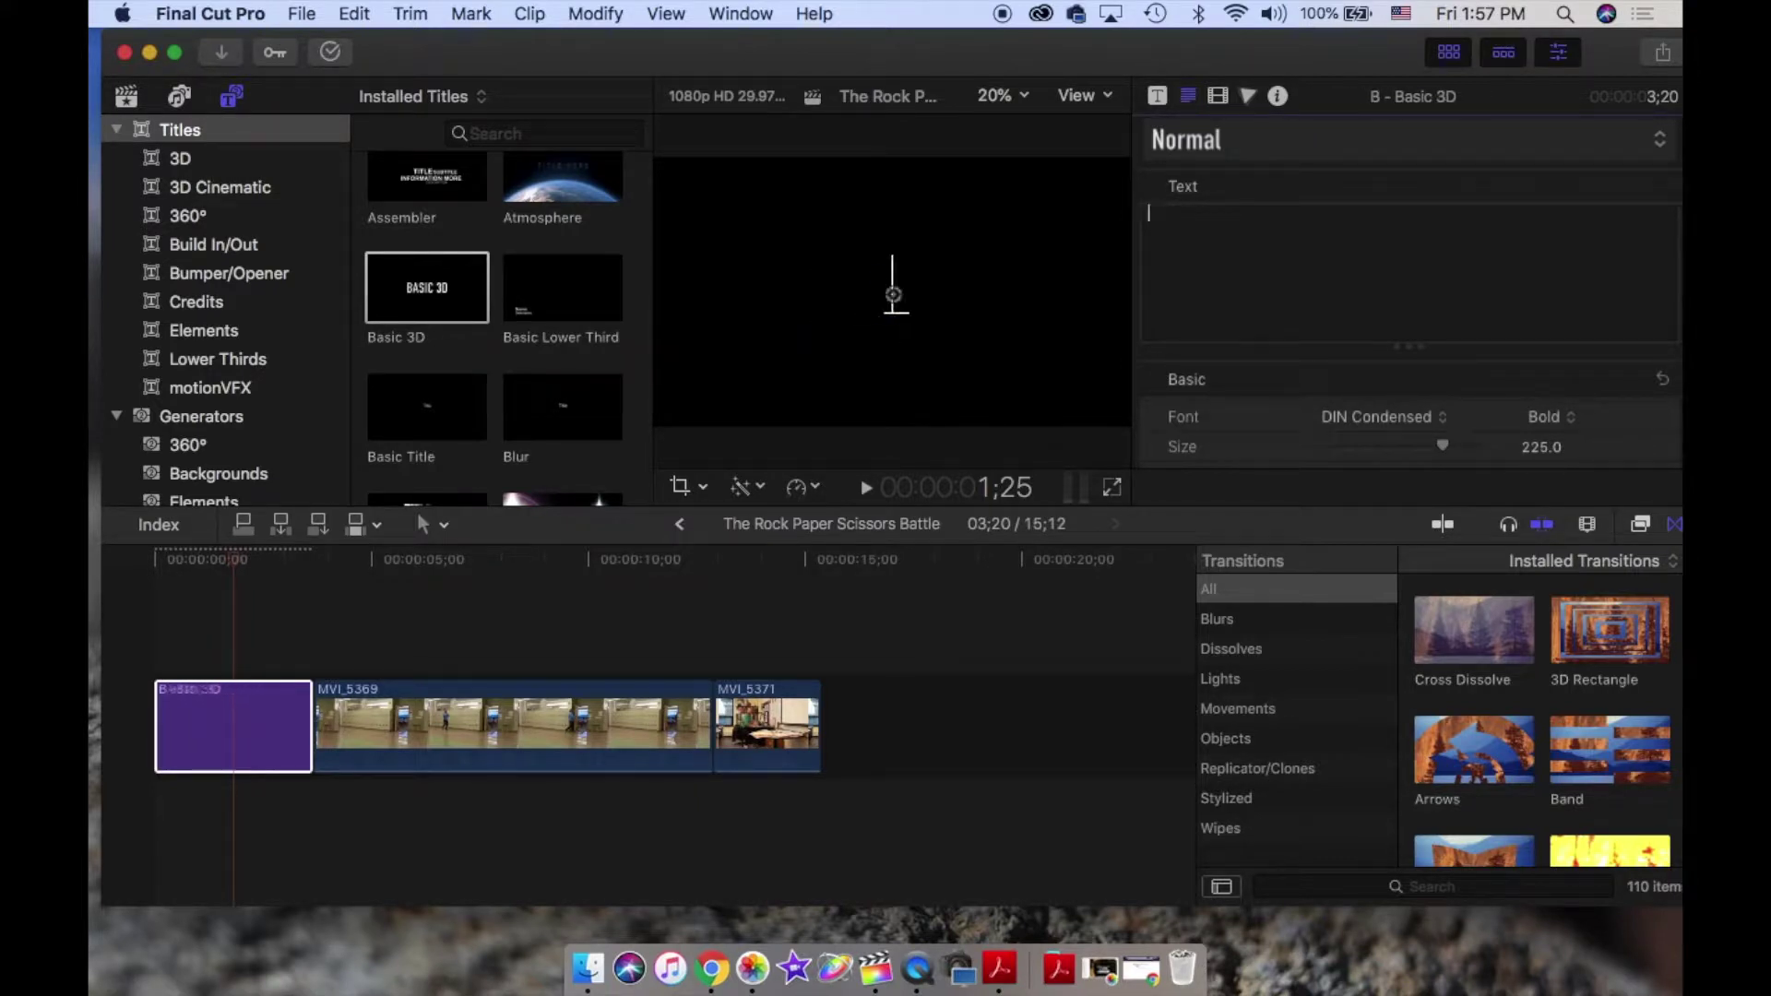
{"action": "type", "text": "Rock"}
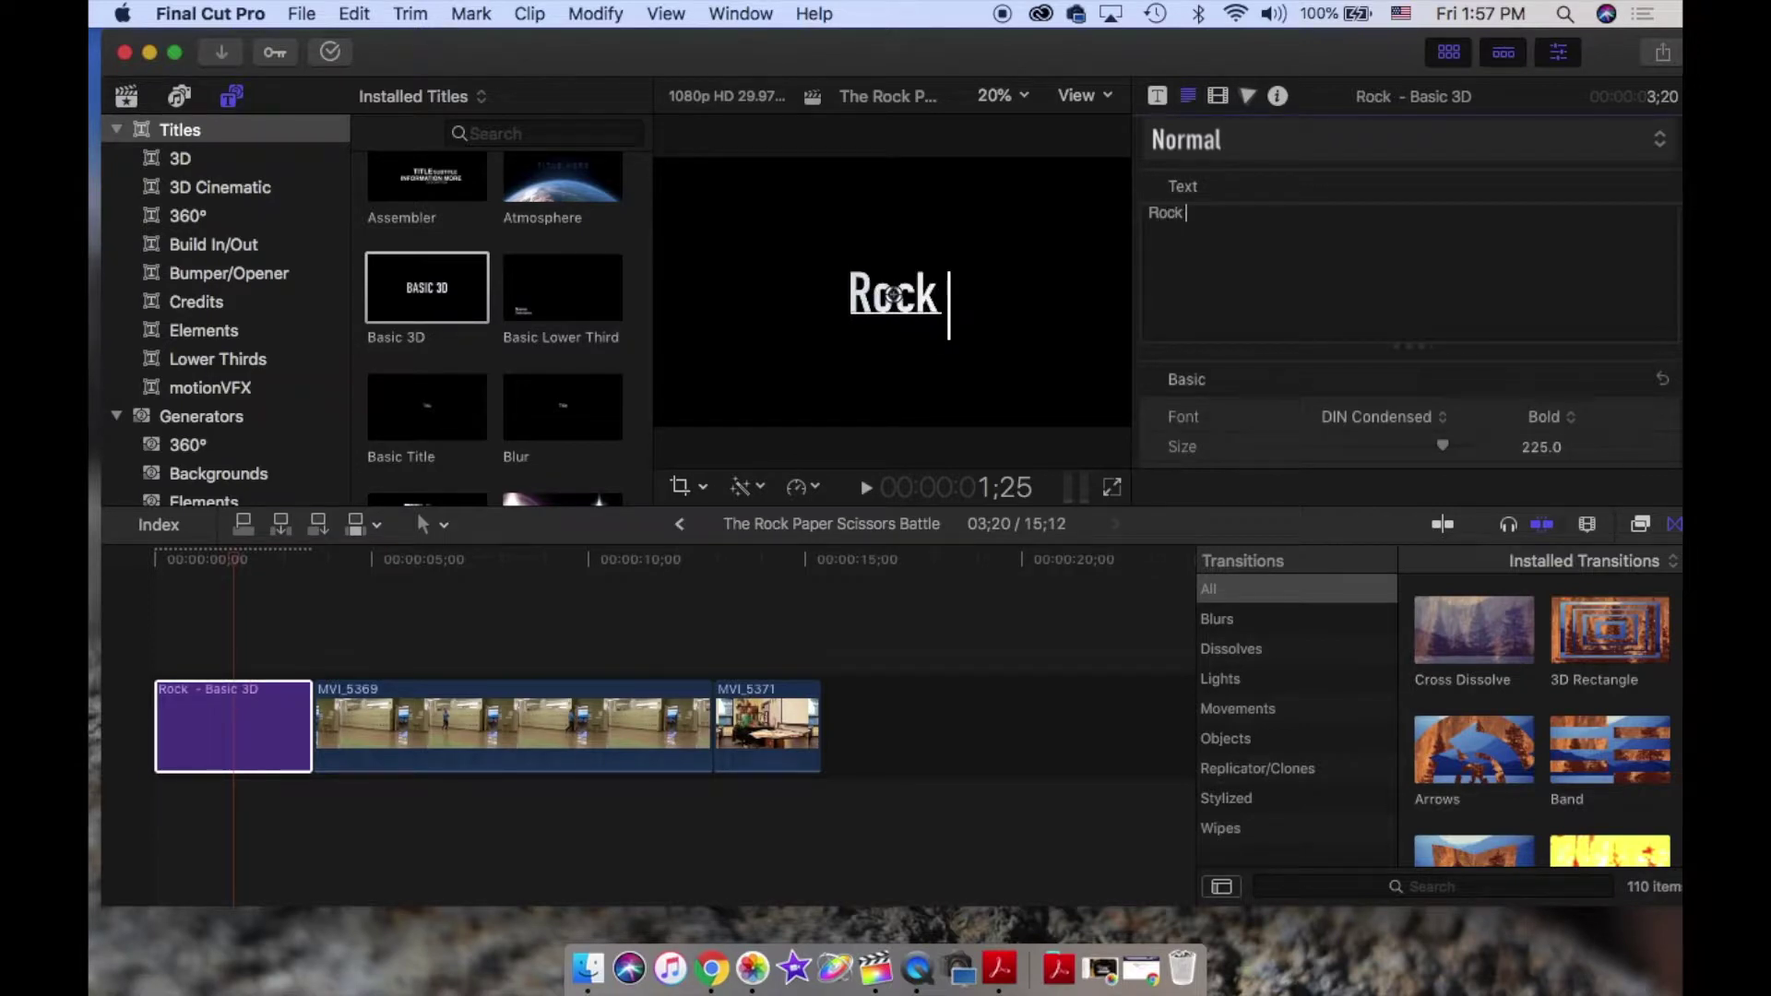
{"action": "type", "text": " Papper"}
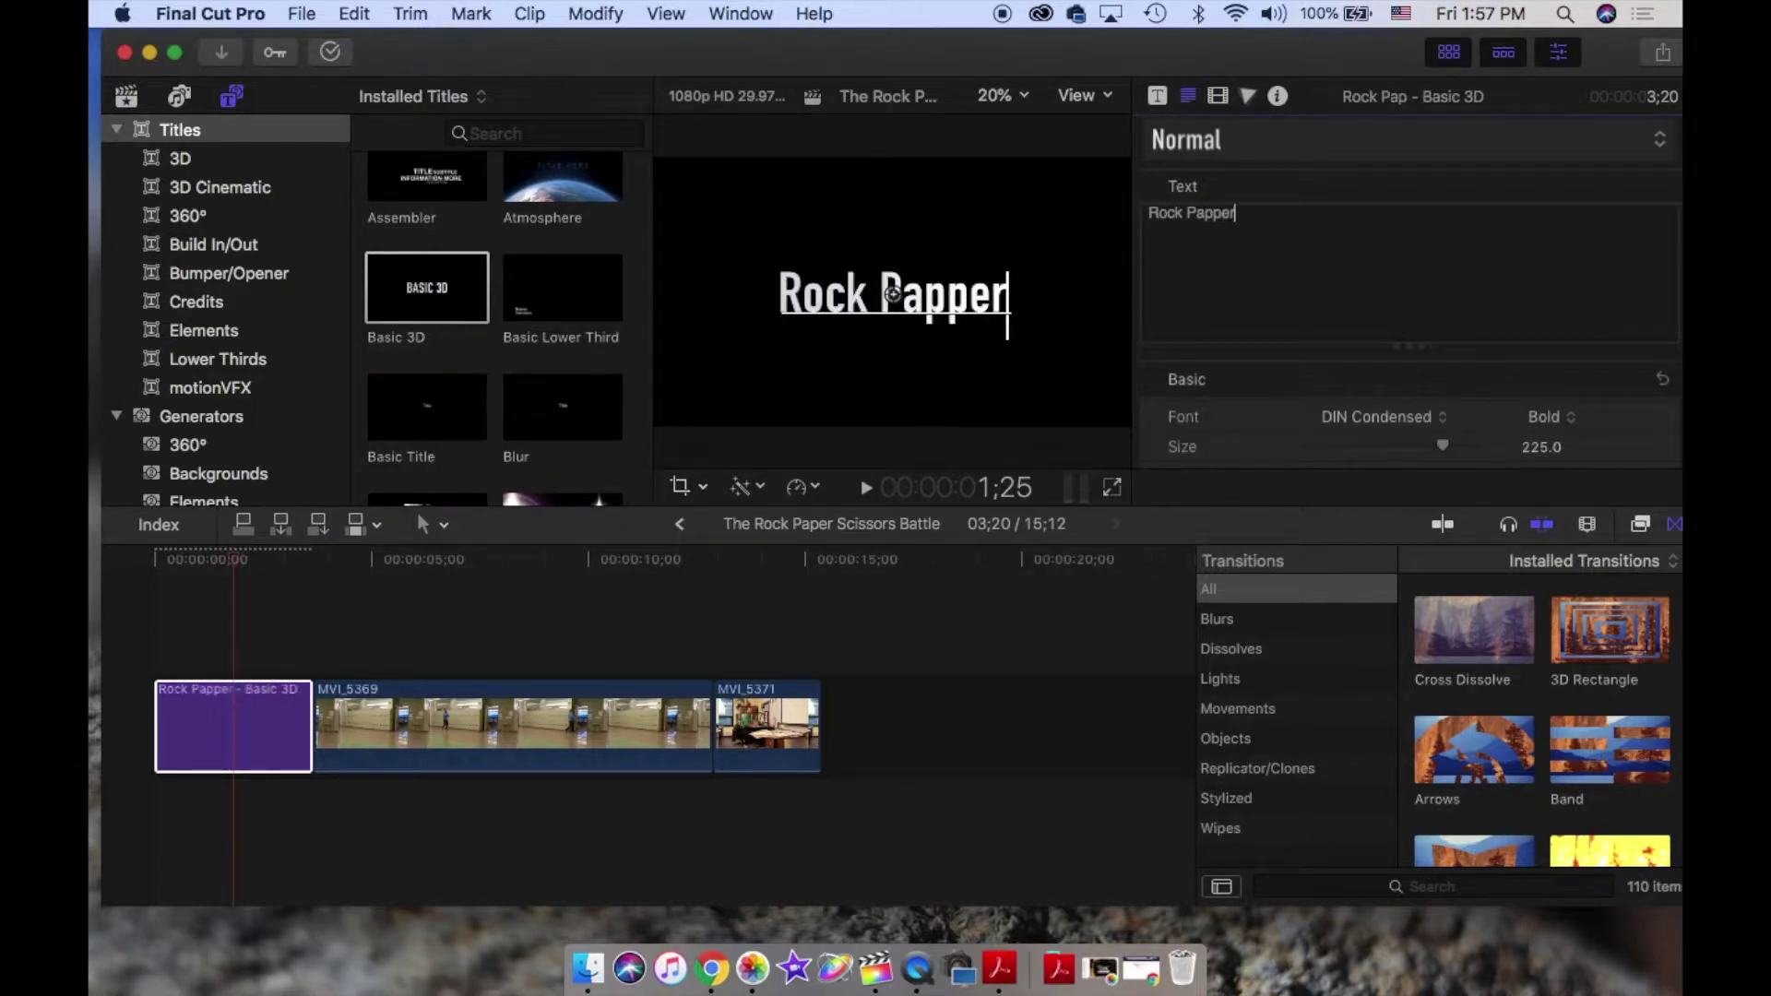
{"action": "key", "text": "BackSpace"}
{"action": "key", "text": "BackSpace"}
{"action": "key", "text": "BackSpace"}
{"action": "type", "text": "er Sciso"}
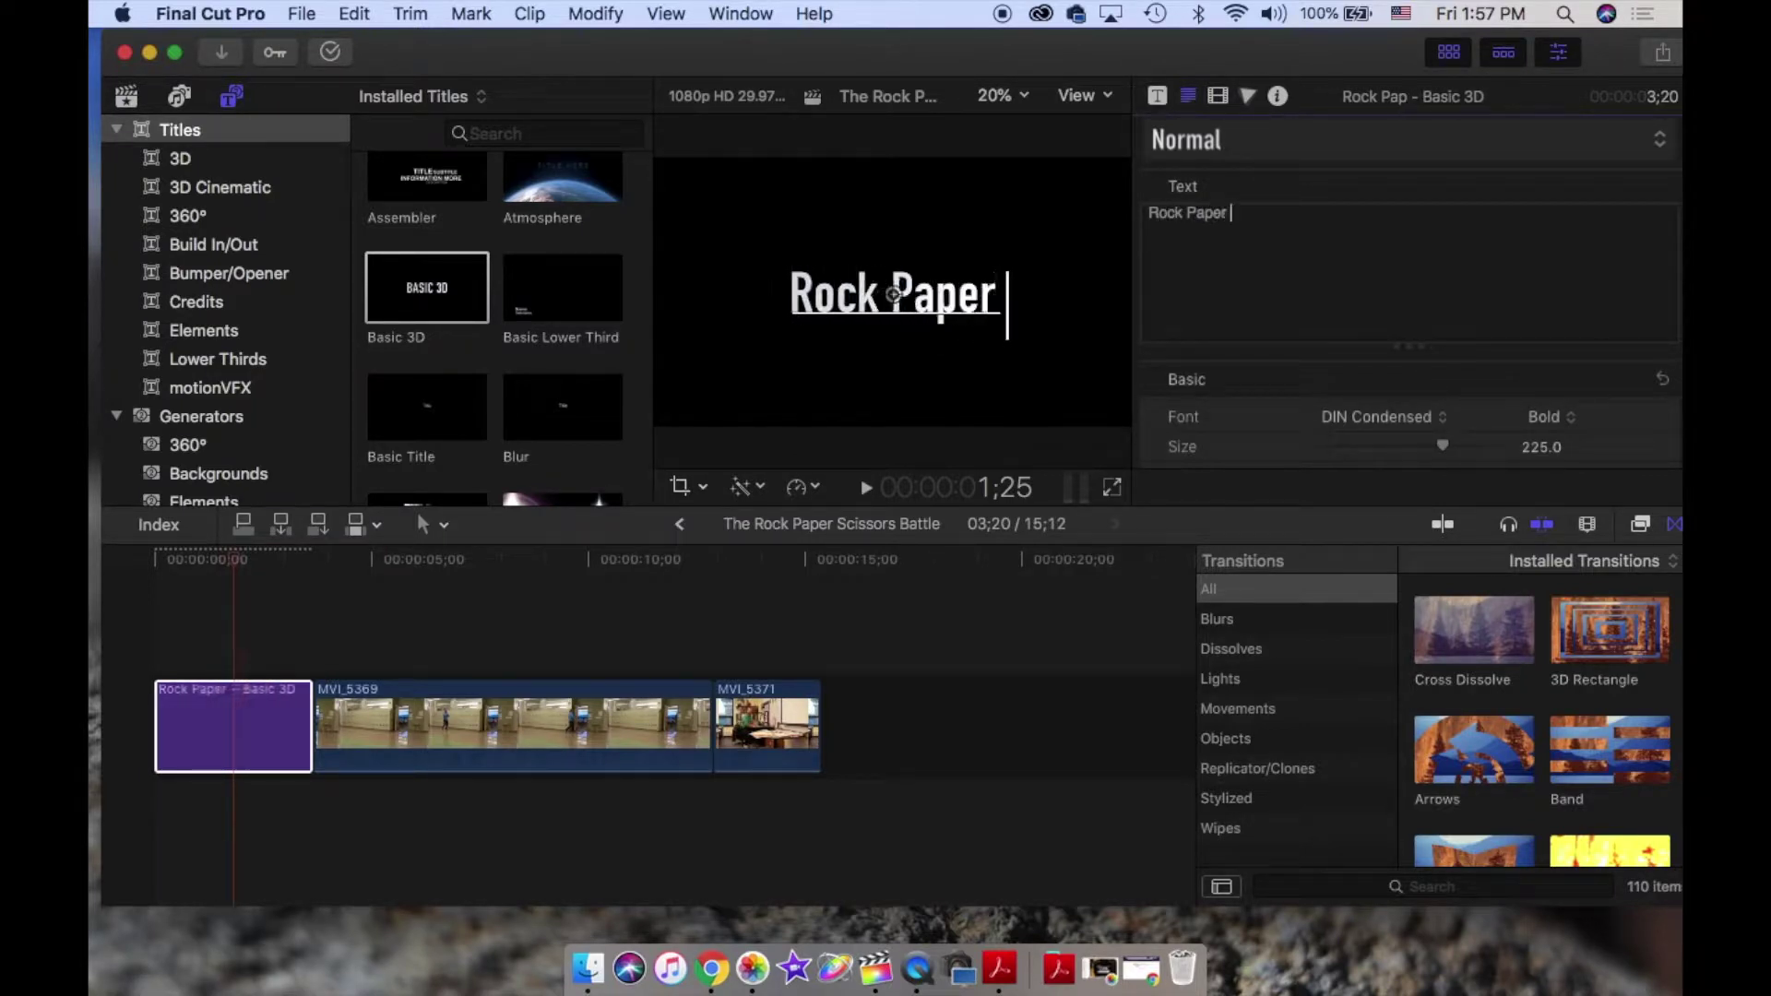
{"action": "type", "text": "rs"}
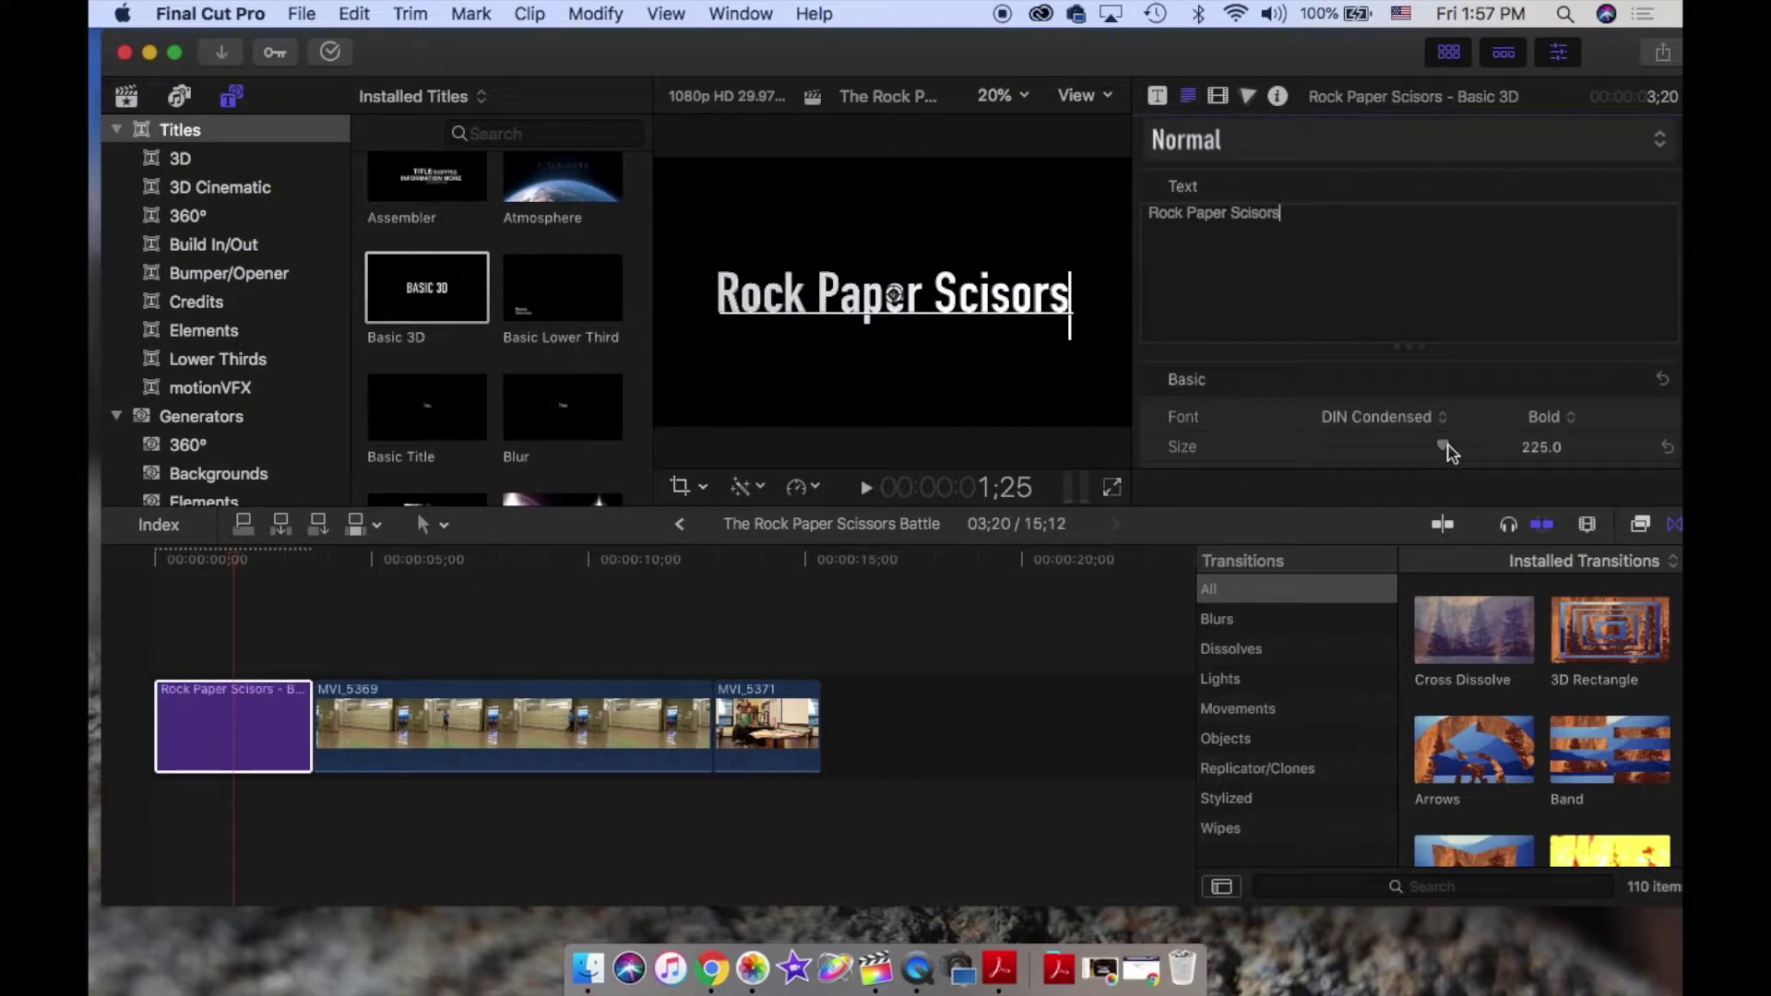
- Reduce the title's text size to 202 and scrub through the project to preview it
{"action": "mouse_move", "coordinate": [1446, 450]}
{"action": "left_mouse_down"}
{"action": "mouse_move", "coordinate": [1354, 449]}
{"action": "mouse_move", "coordinate": [1432, 450]}
{"action": "left_mouse_up"}
{"action": "mouse_move", "coordinate": [893, 294]}
{"action": "left_mouse_down"}
{"action": "mouse_move", "coordinate": [903, 240]}
{"action": "mouse_move", "coordinate": [894, 299]}
{"action": "left_mouse_up"}
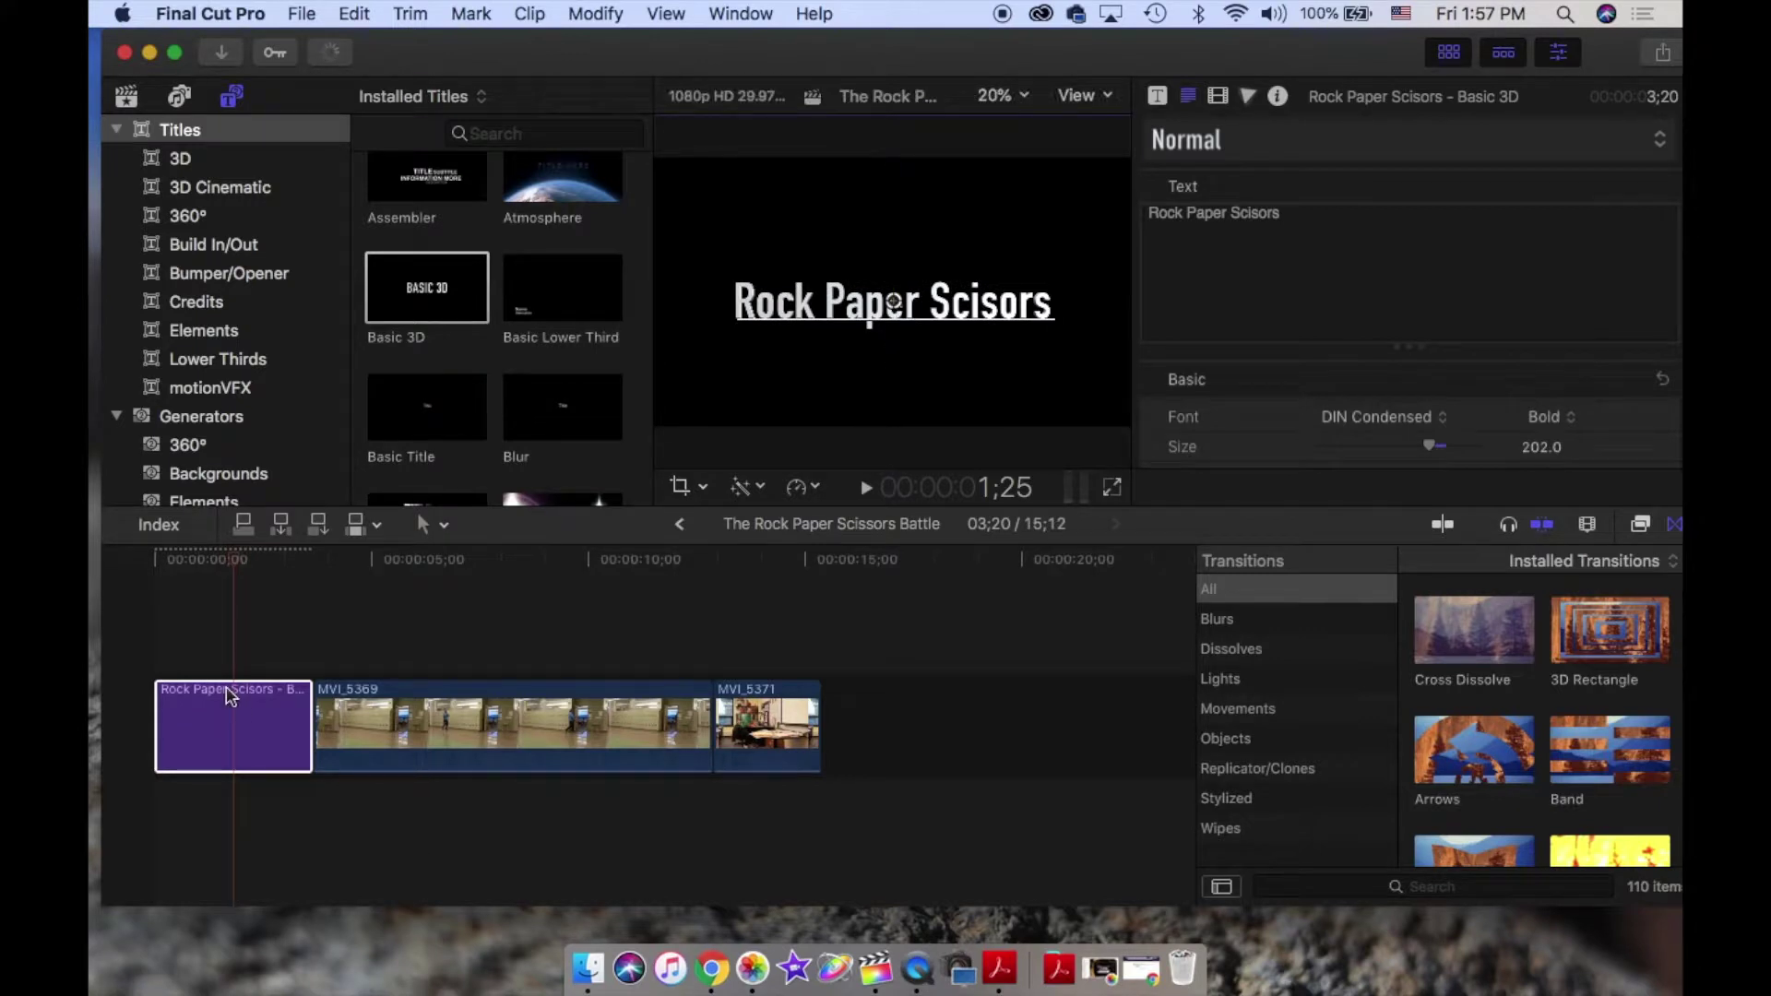
{"action": "left_click_drag", "start_coordinate": [233, 560], "coordinate": [194, 637]}
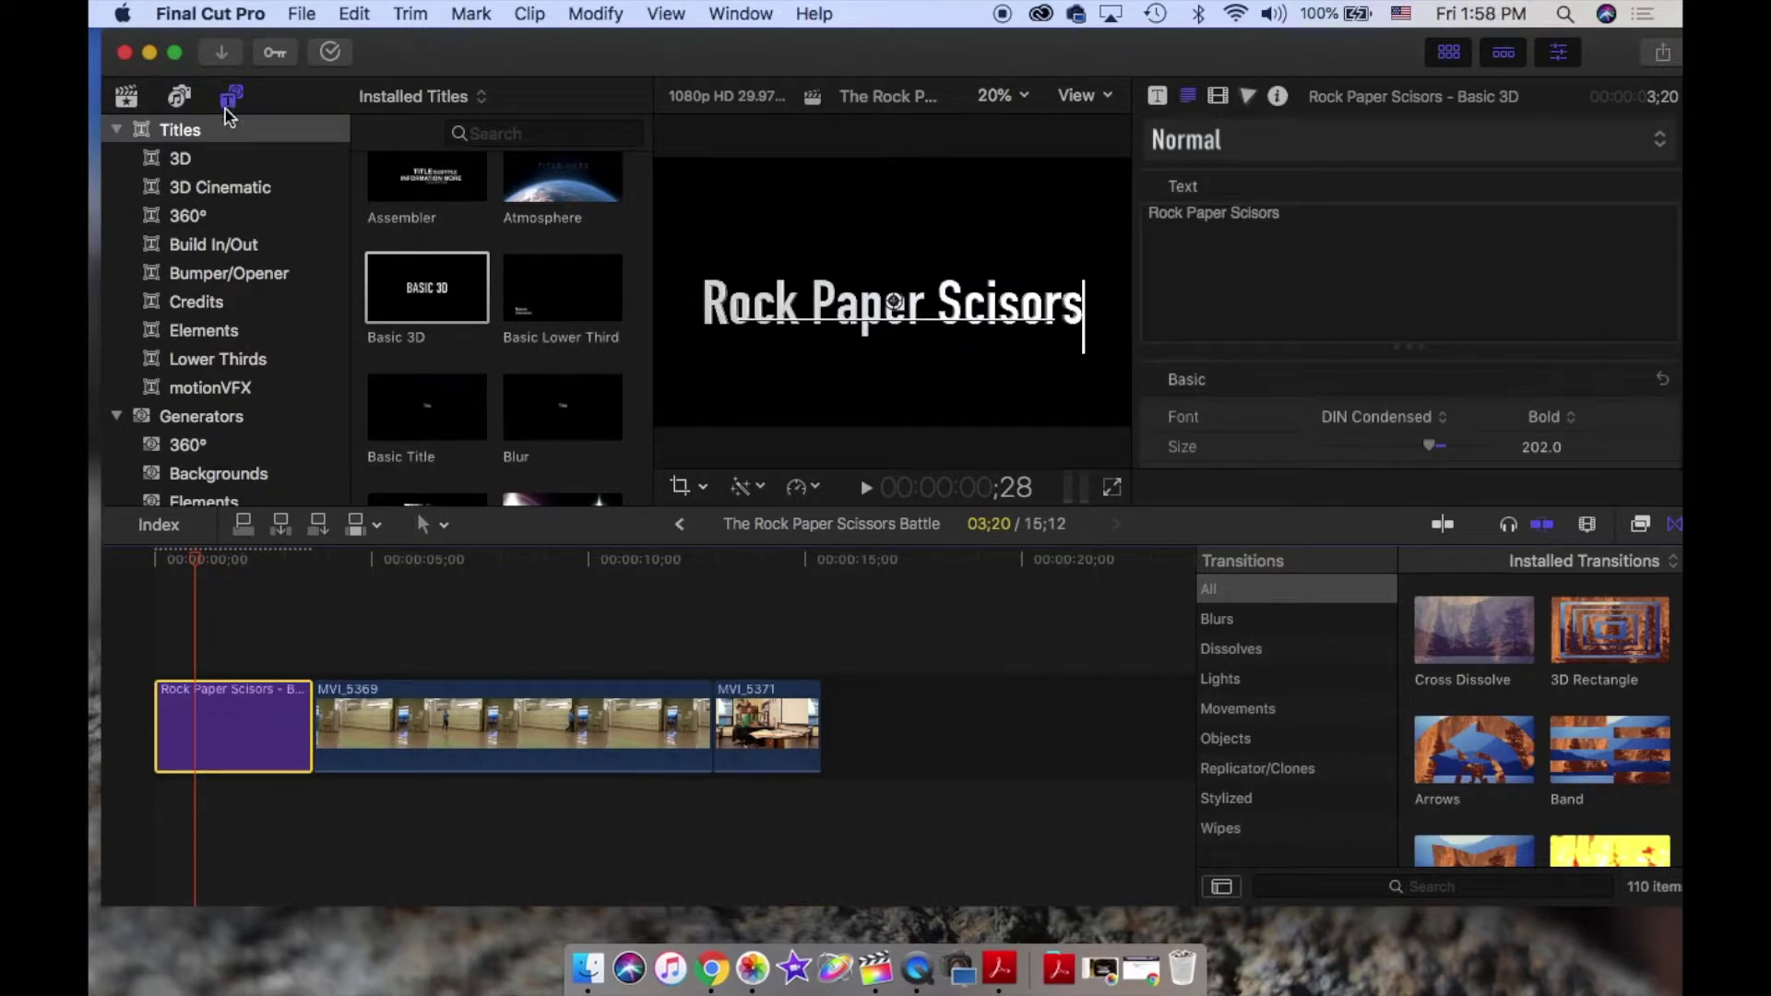
{"action": "scroll", "coordinate": [291, 423], "scroll_direction": "down", "scroll_amount": 2}
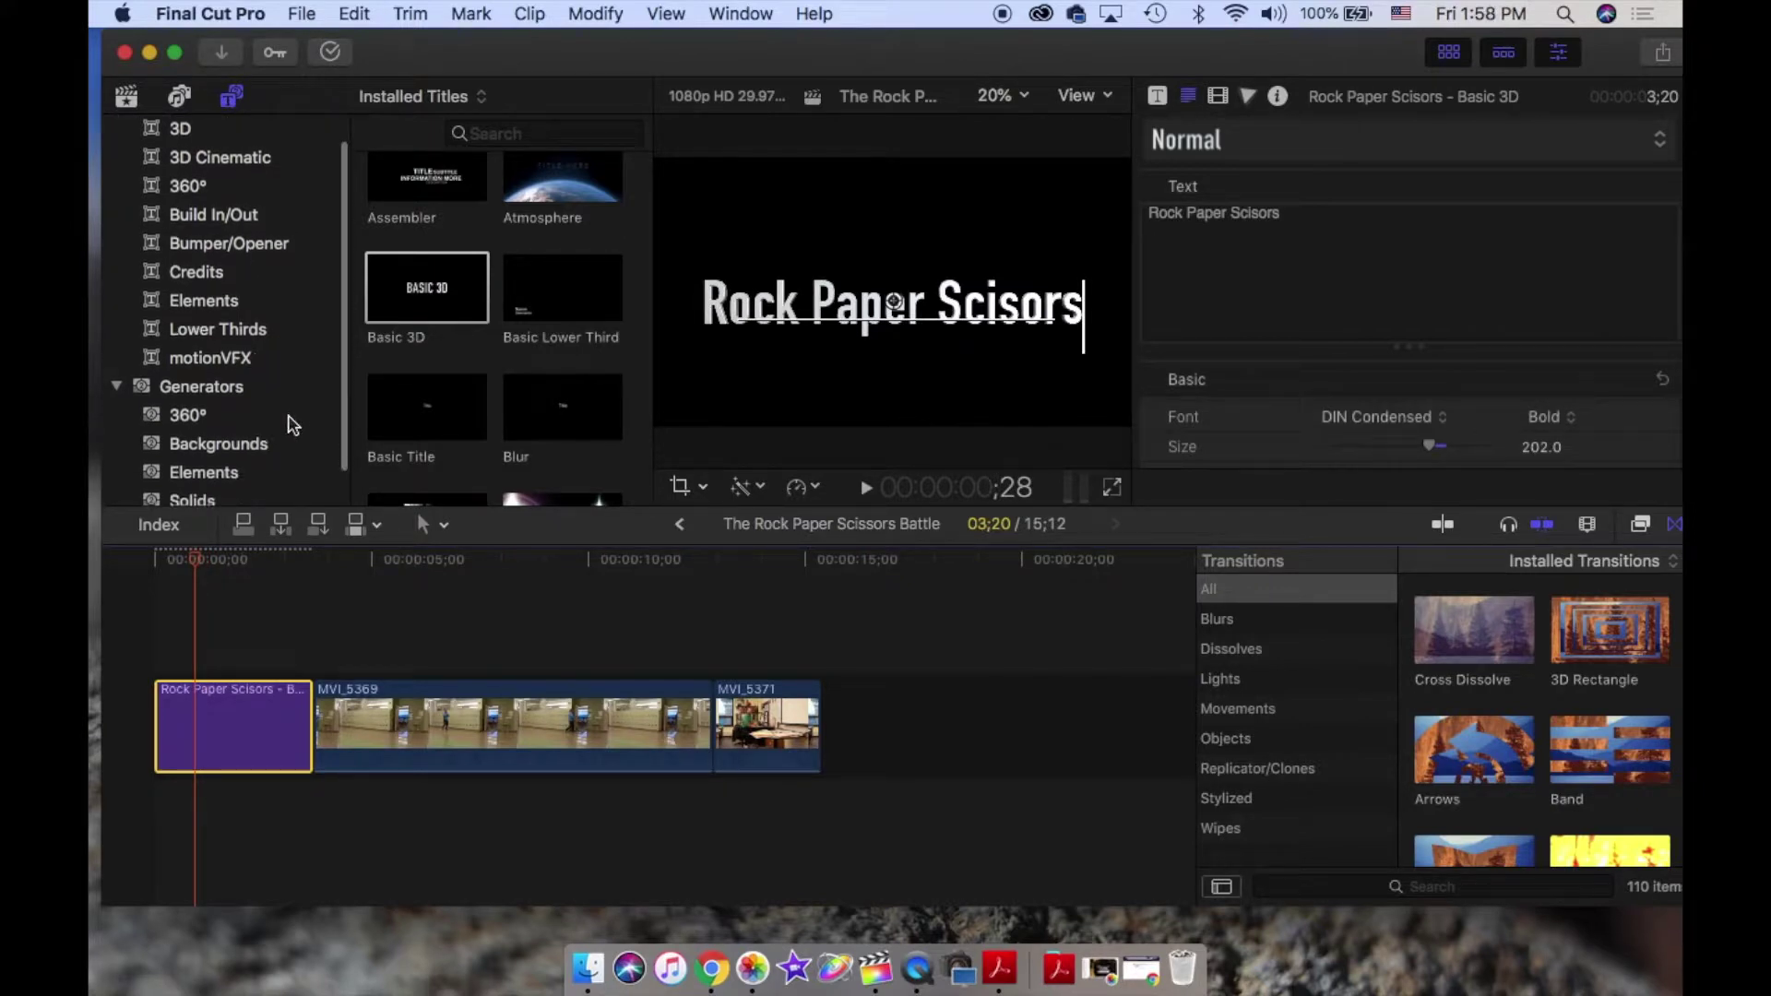
{"action": "scroll", "coordinate": [261, 457], "scroll_direction": "down", "scroll_amount": 1}
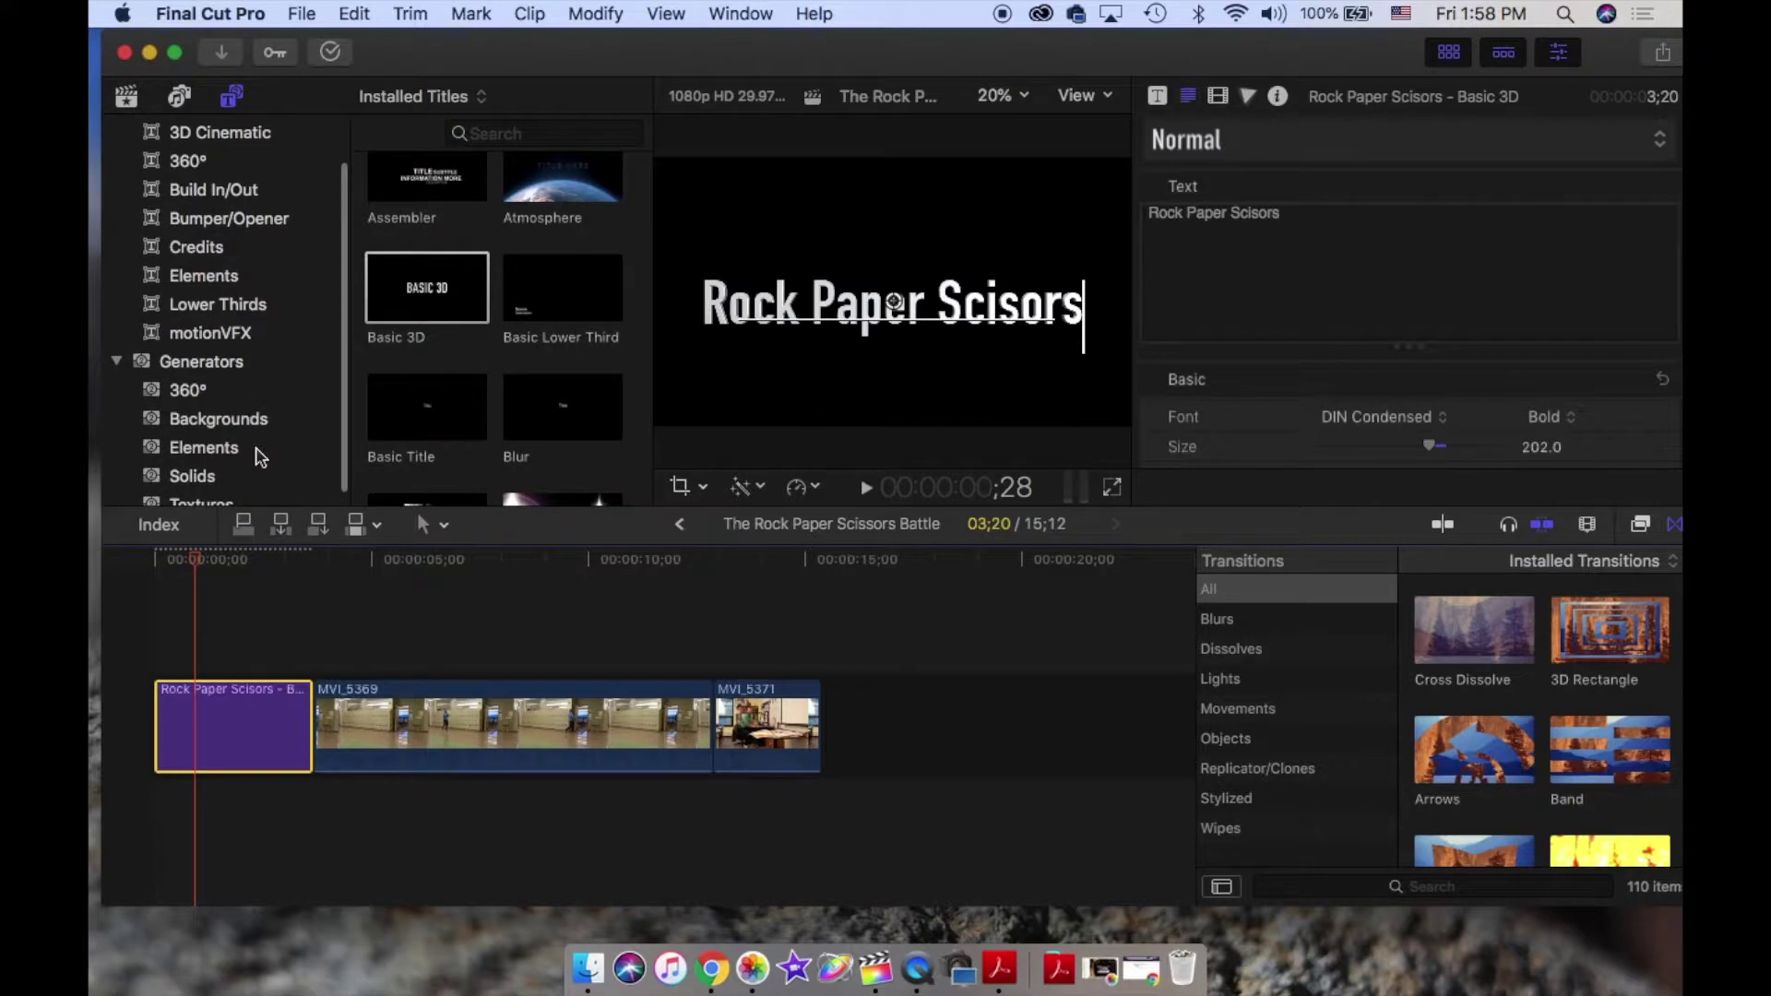
{"action": "left_click", "coordinate": [179, 96]}
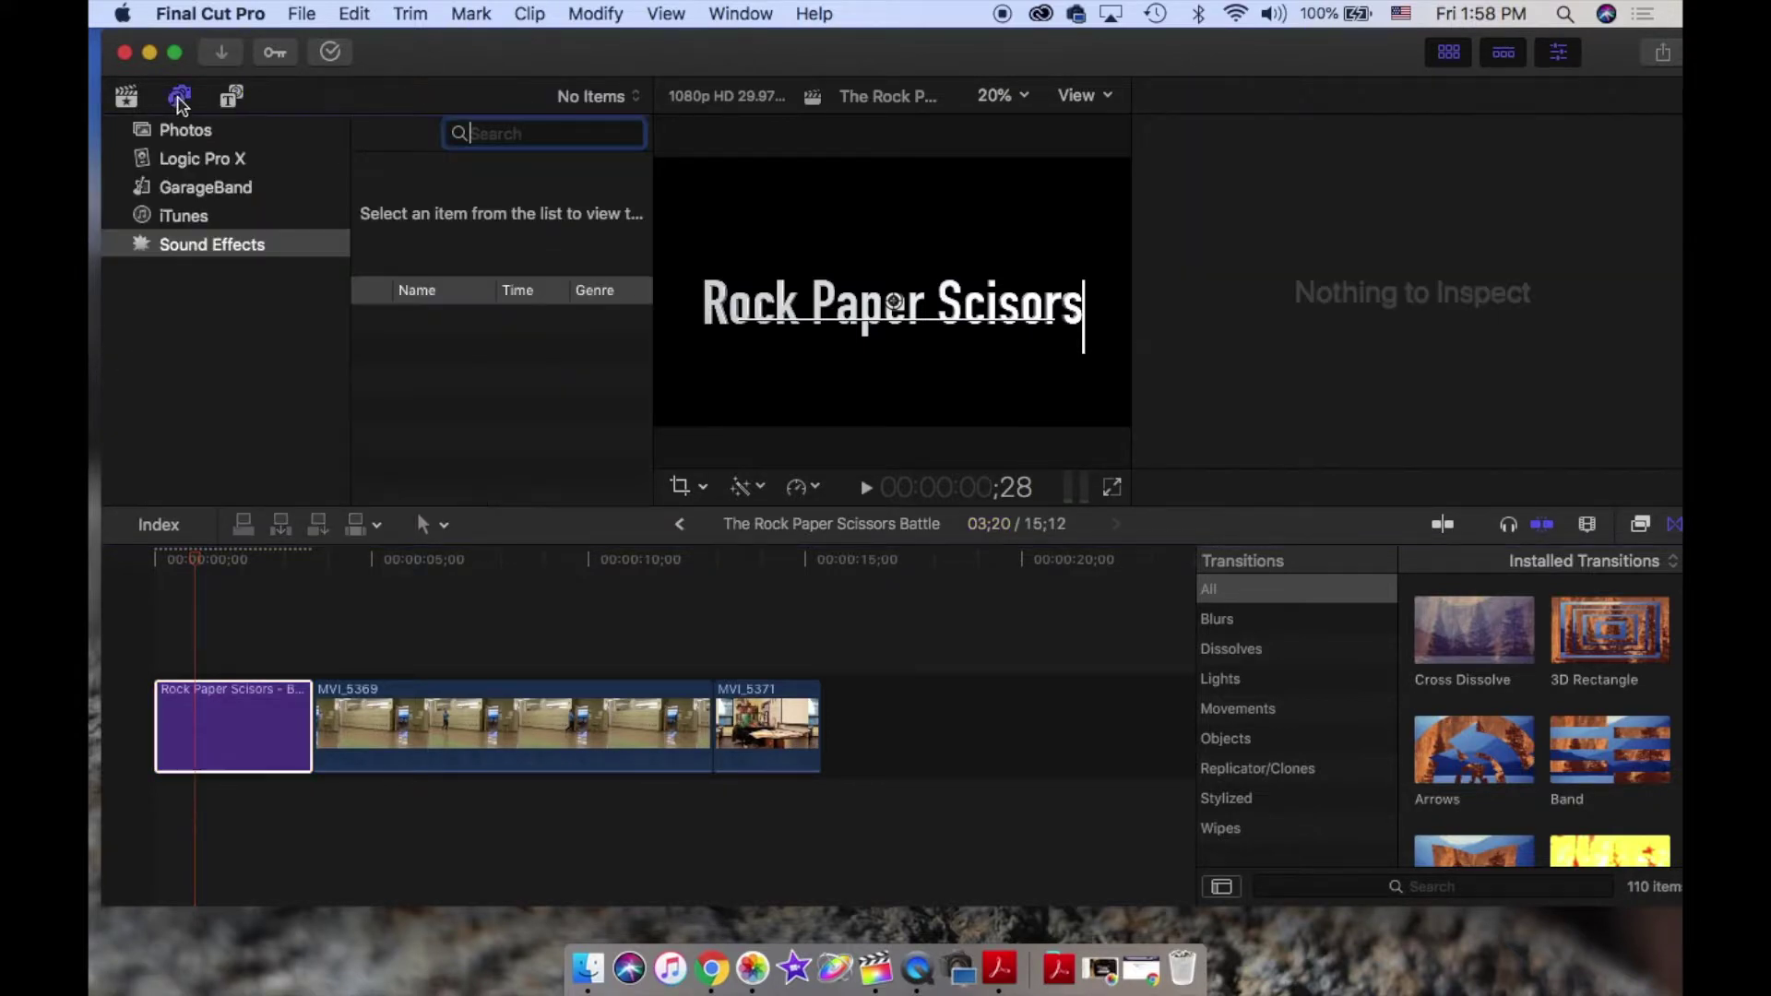
- Drag the Roadtrip Long jingle from Sound Effects > Jingles beneath the clips as music
{"action": "left_click", "coordinate": [191, 247]}
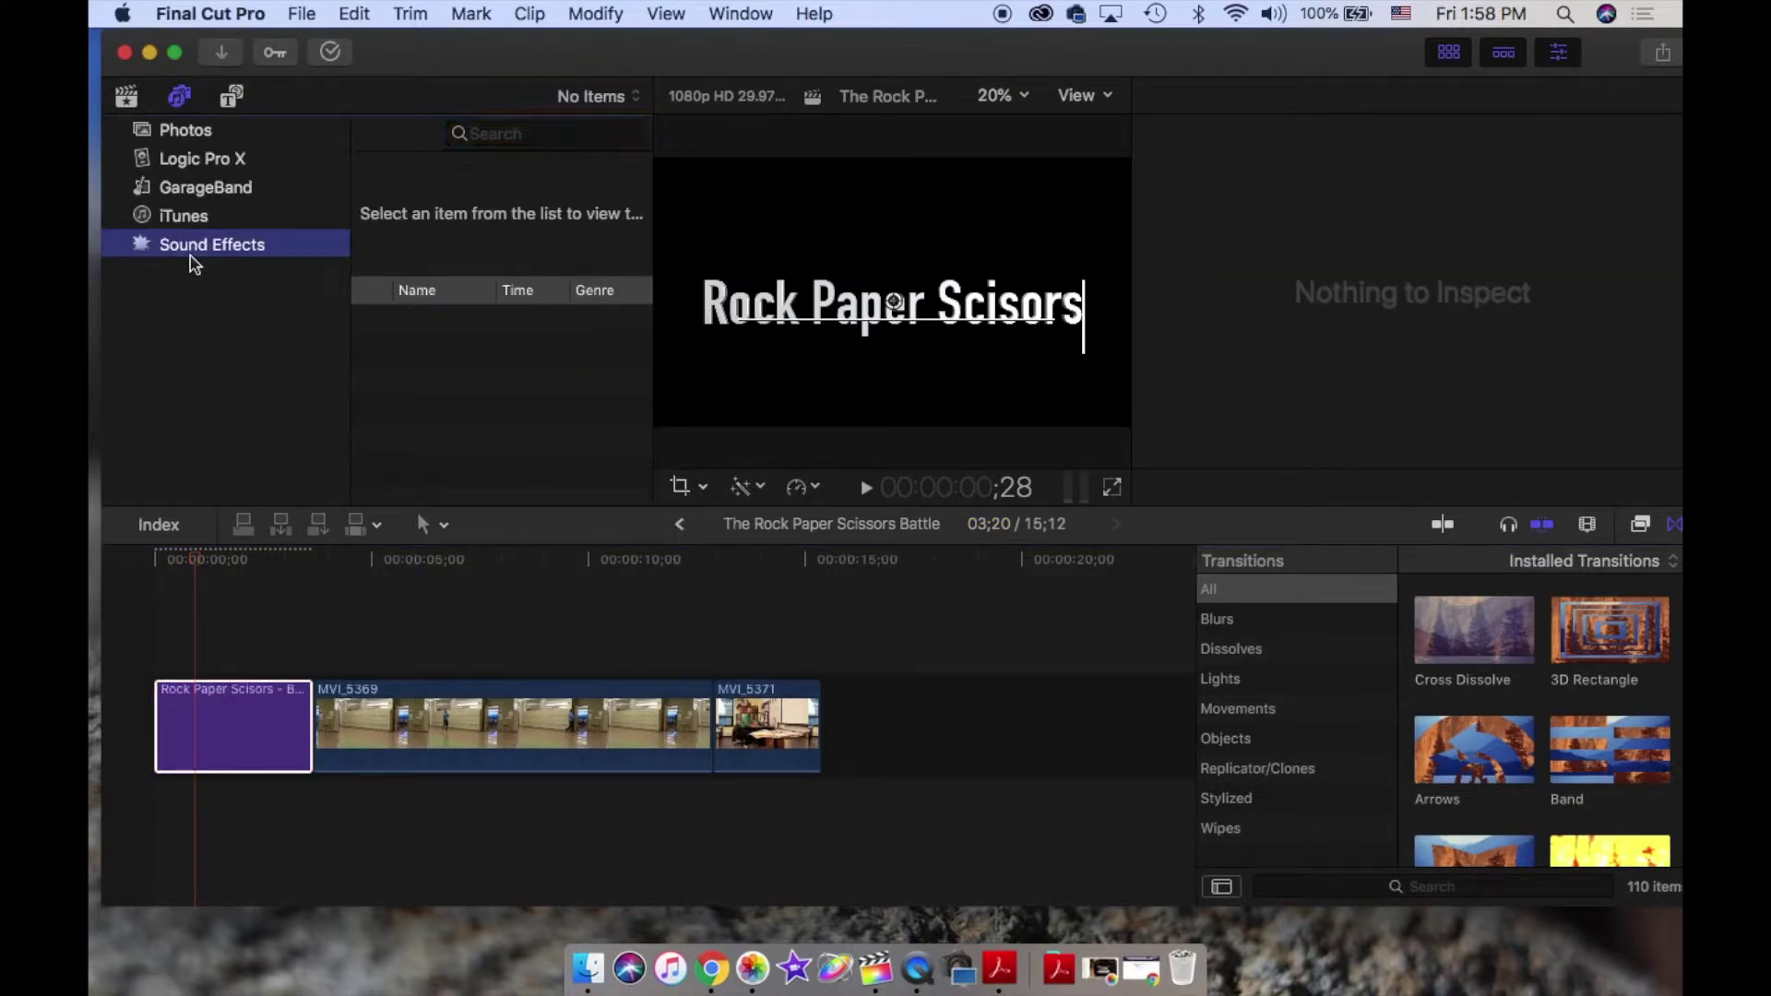
{"action": "left_click", "coordinate": [611, 98]}
{"action": "left_click", "coordinate": [659, 104]}
{"action": "left_click", "coordinate": [634, 97]}
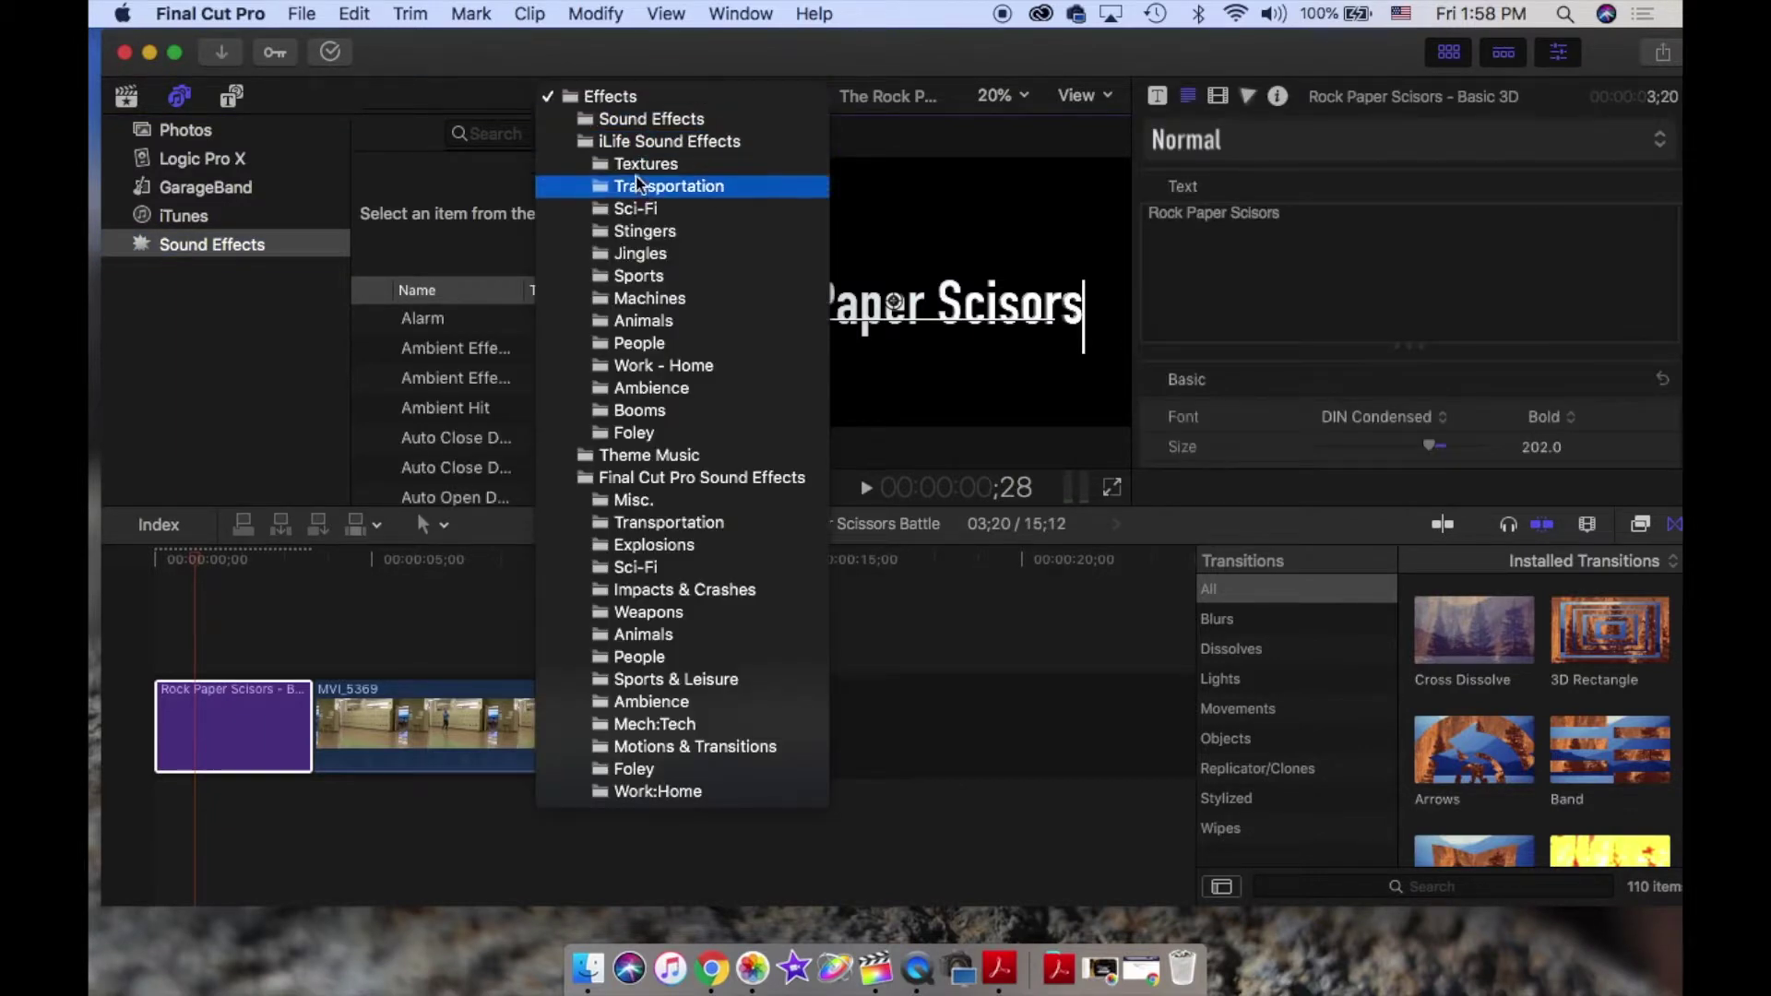
{"action": "left_click", "coordinate": [717, 263]}
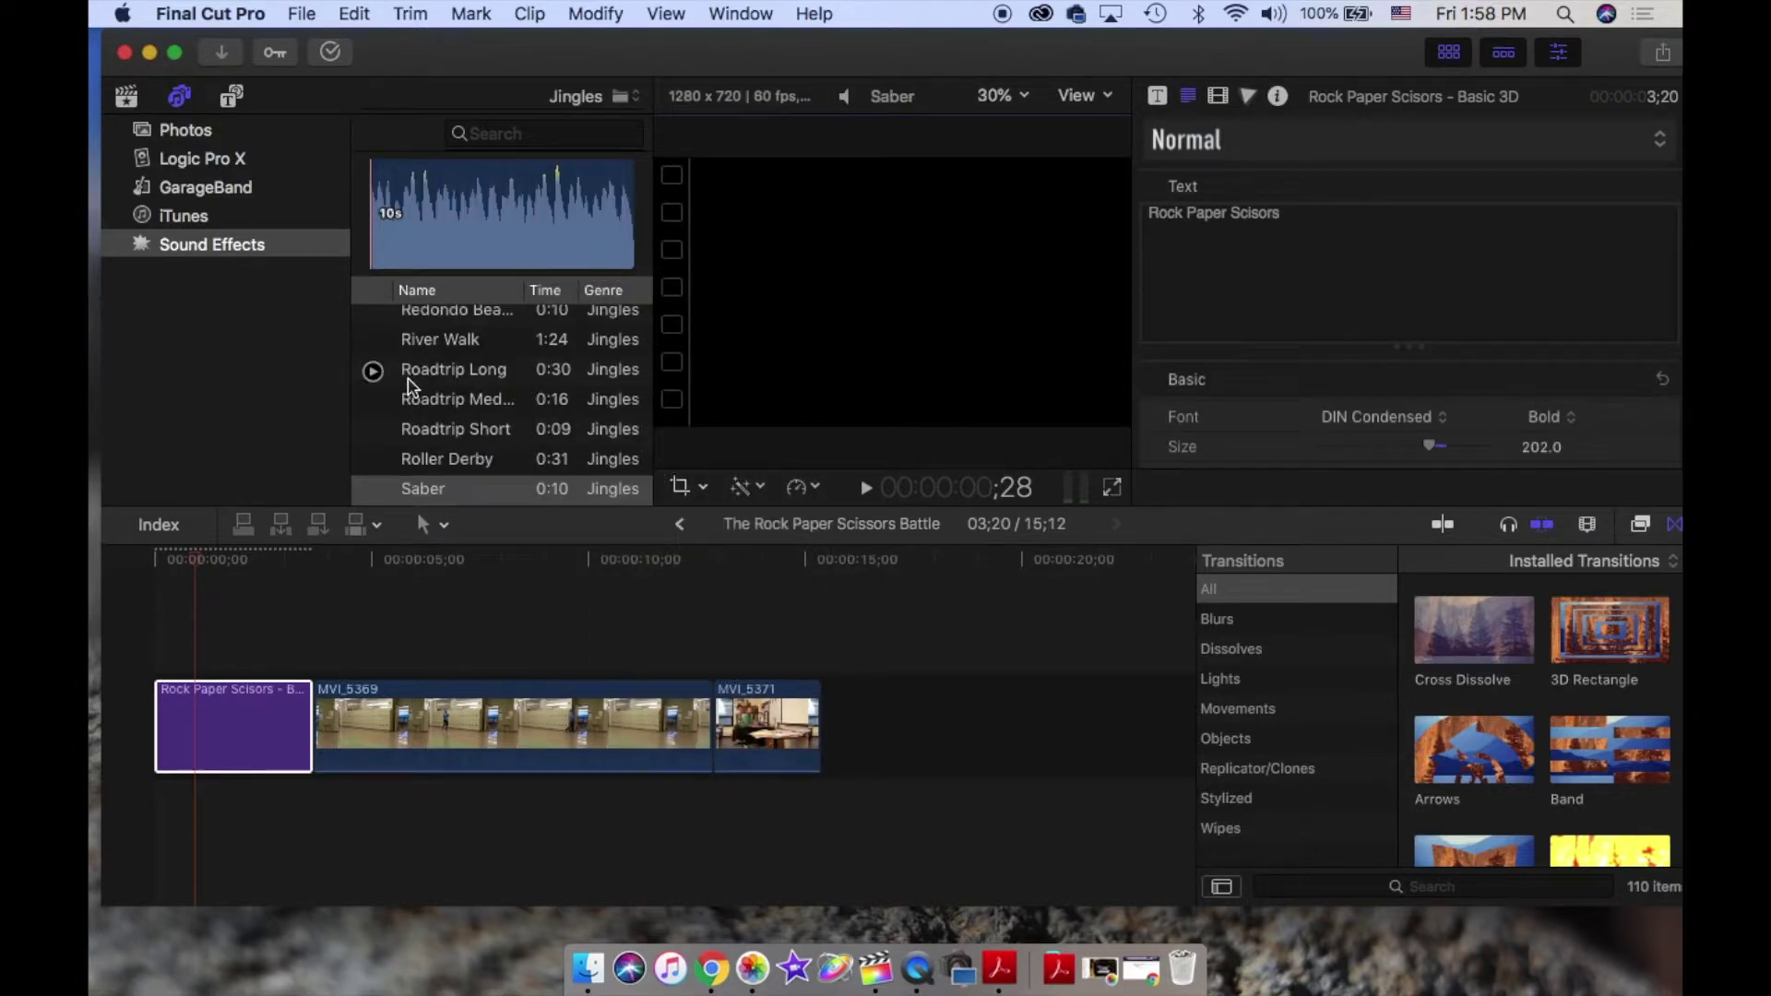
{"action": "left_click", "coordinate": [466, 370]}
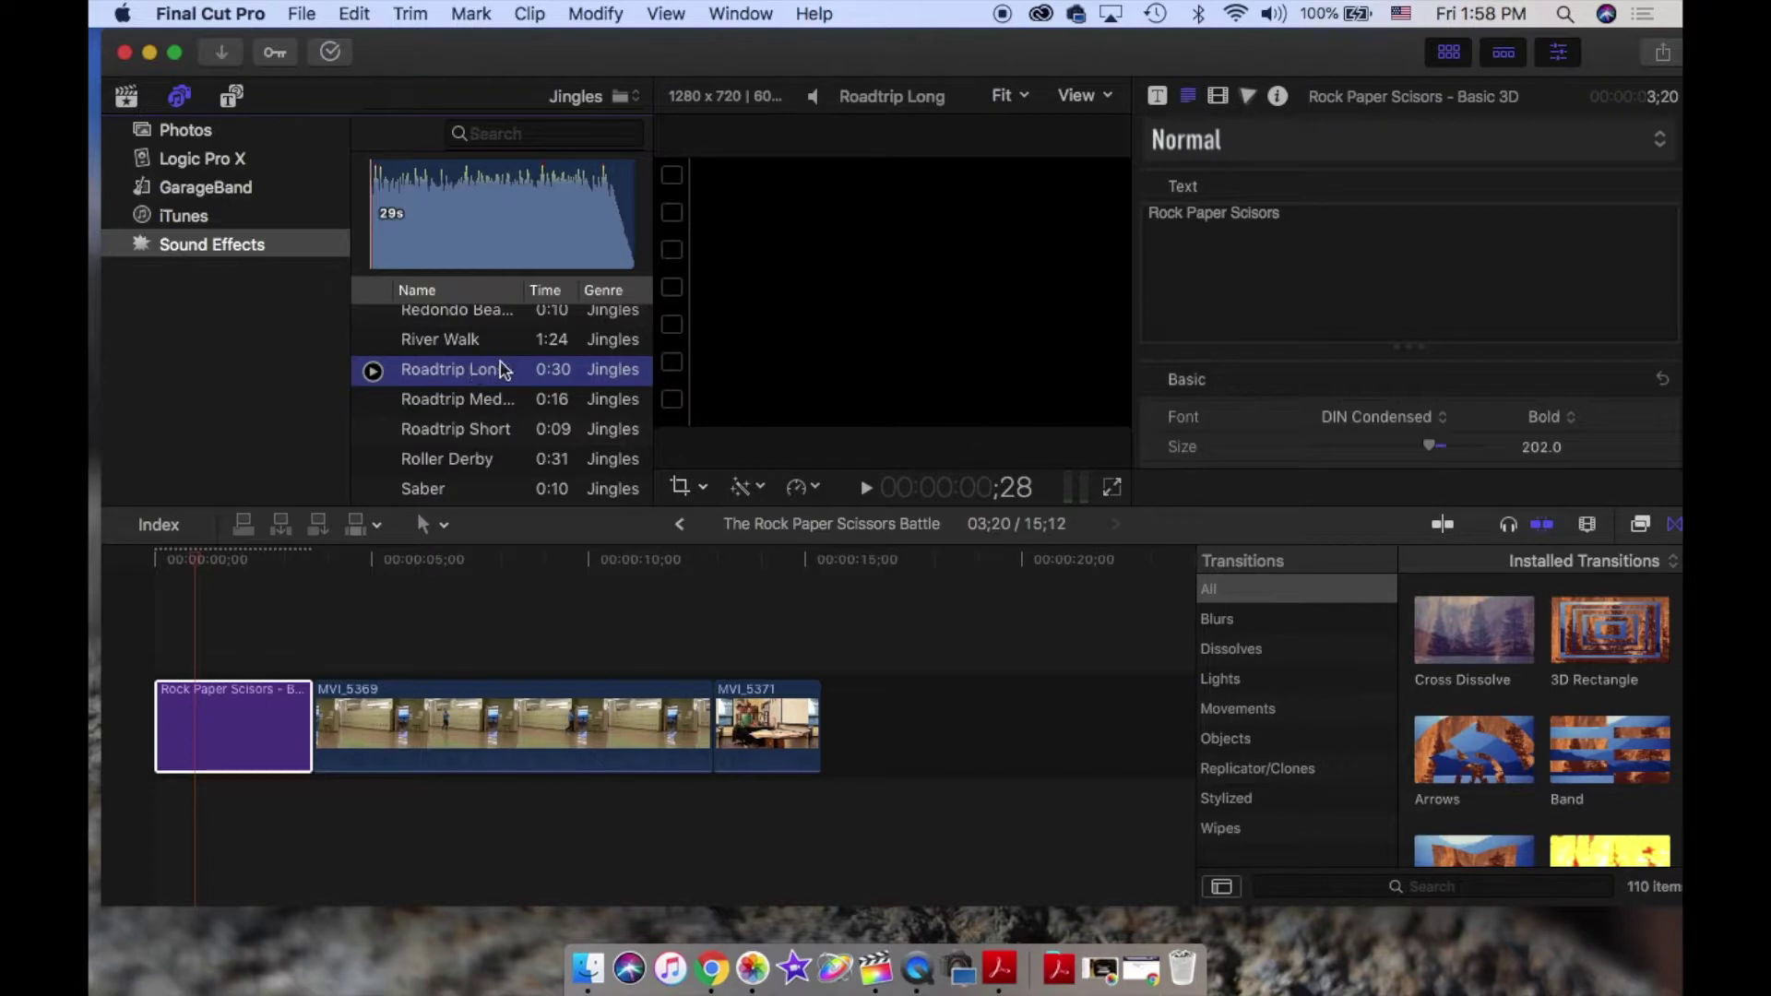
{"action": "left_click_drag", "start_coordinate": [498, 371], "coordinate": [108, 798]}
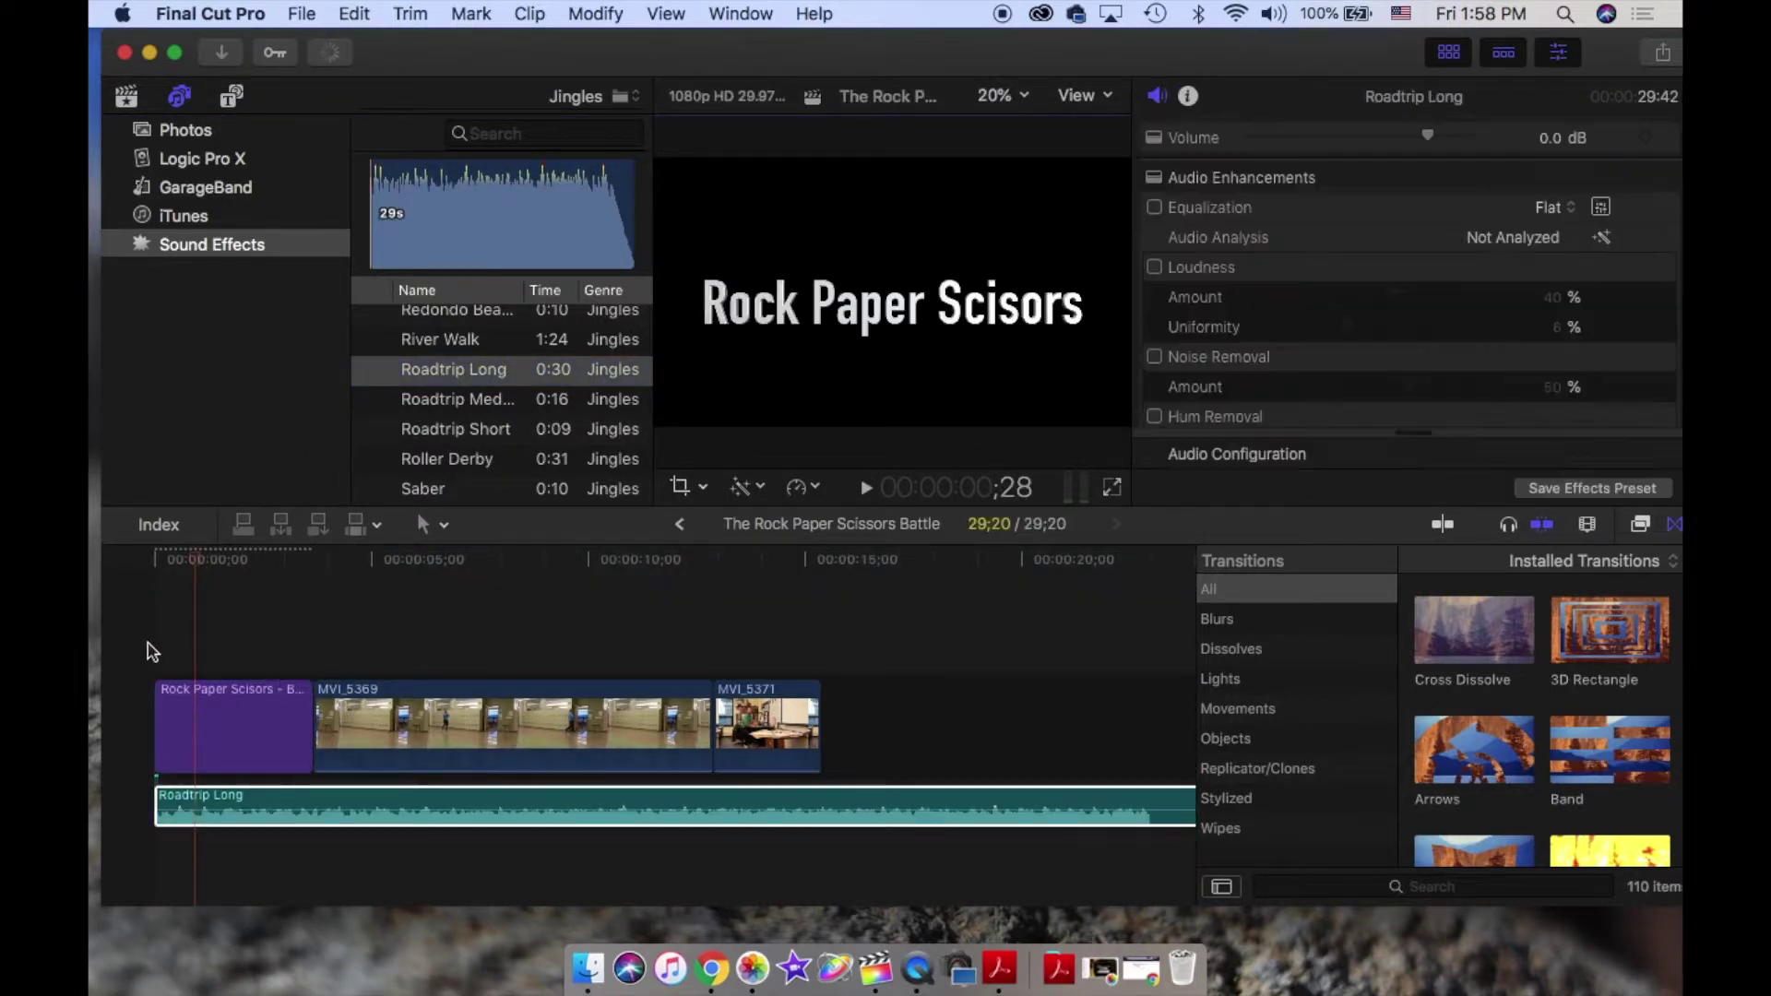
{"action": "left_click", "coordinate": [152, 650]}
{"action": "key", "text": "space"}
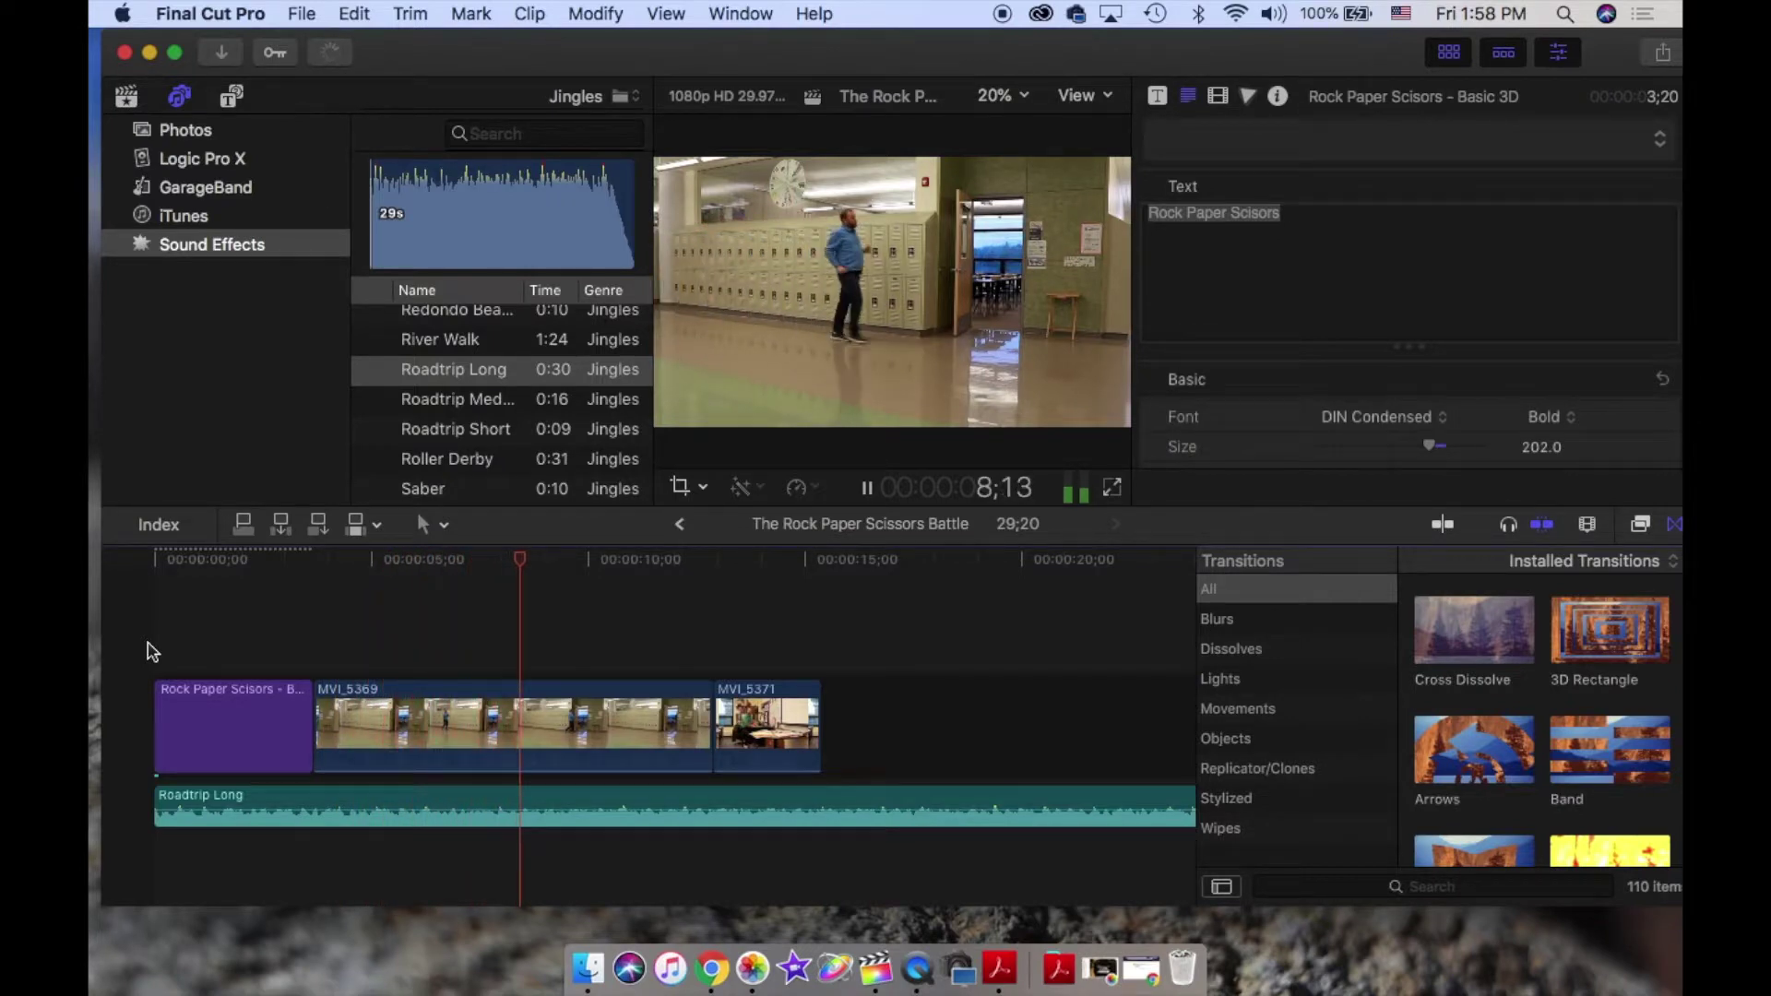
{"action": "key", "text": "space"}
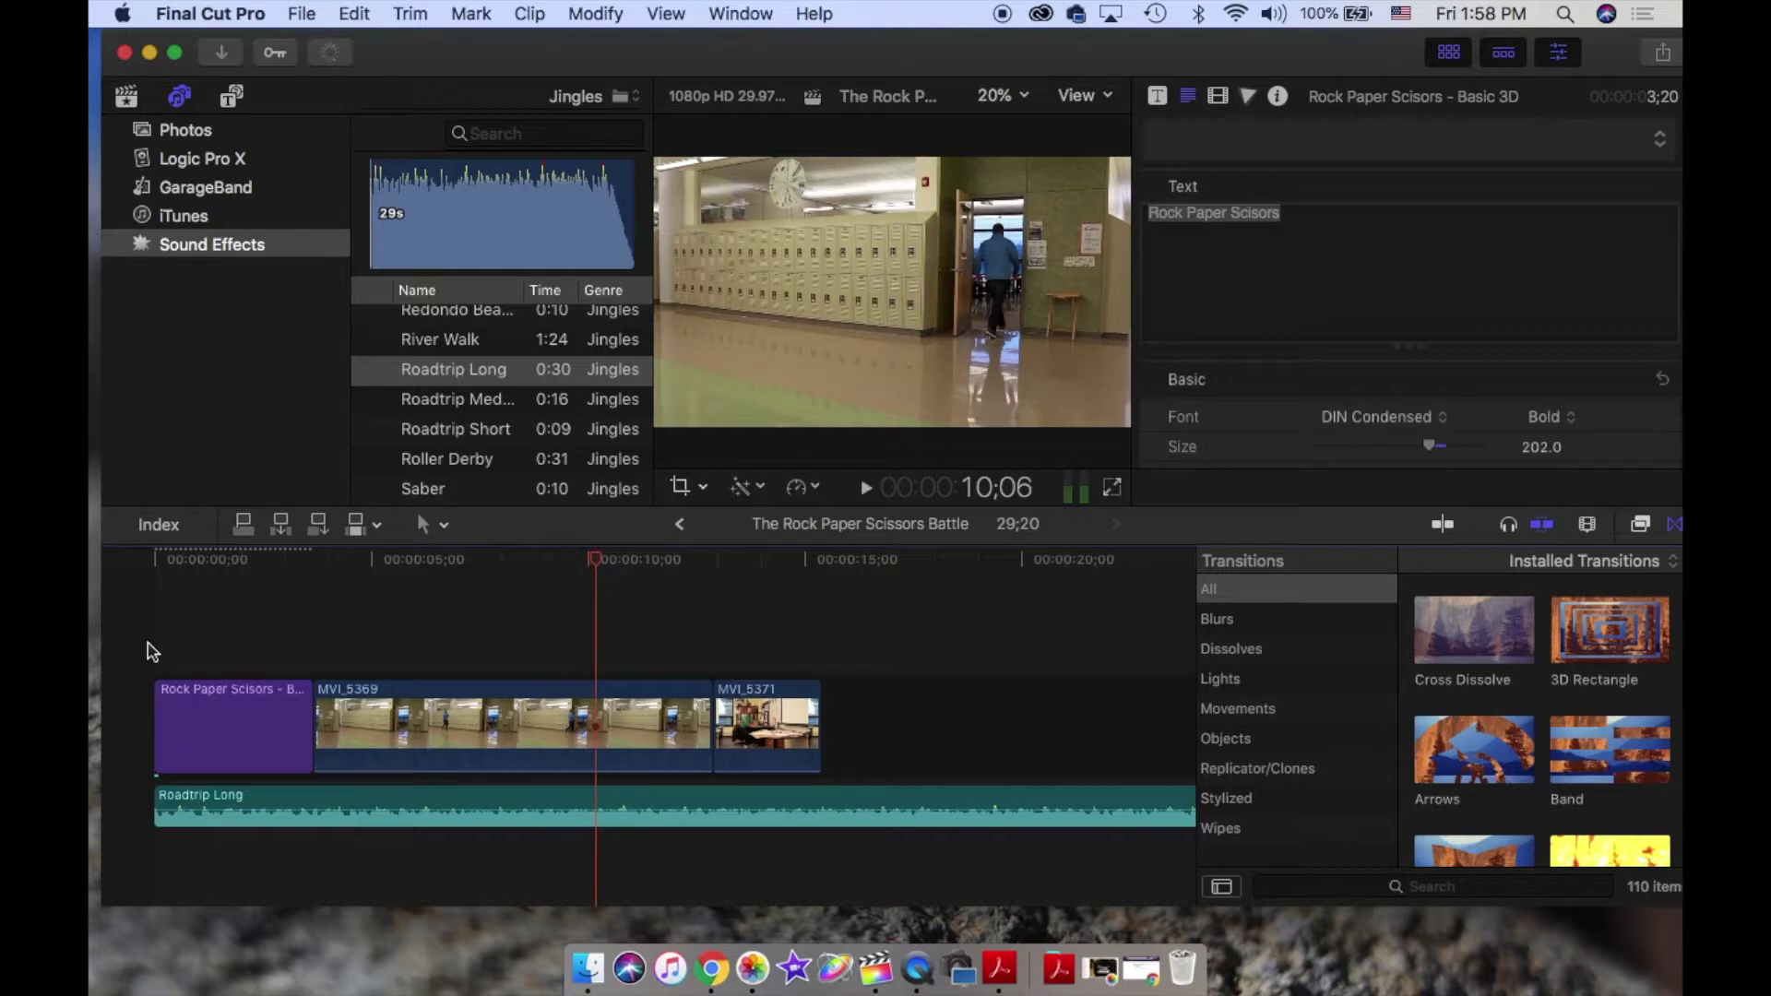
{"action": "left_click", "coordinate": [233, 738]}
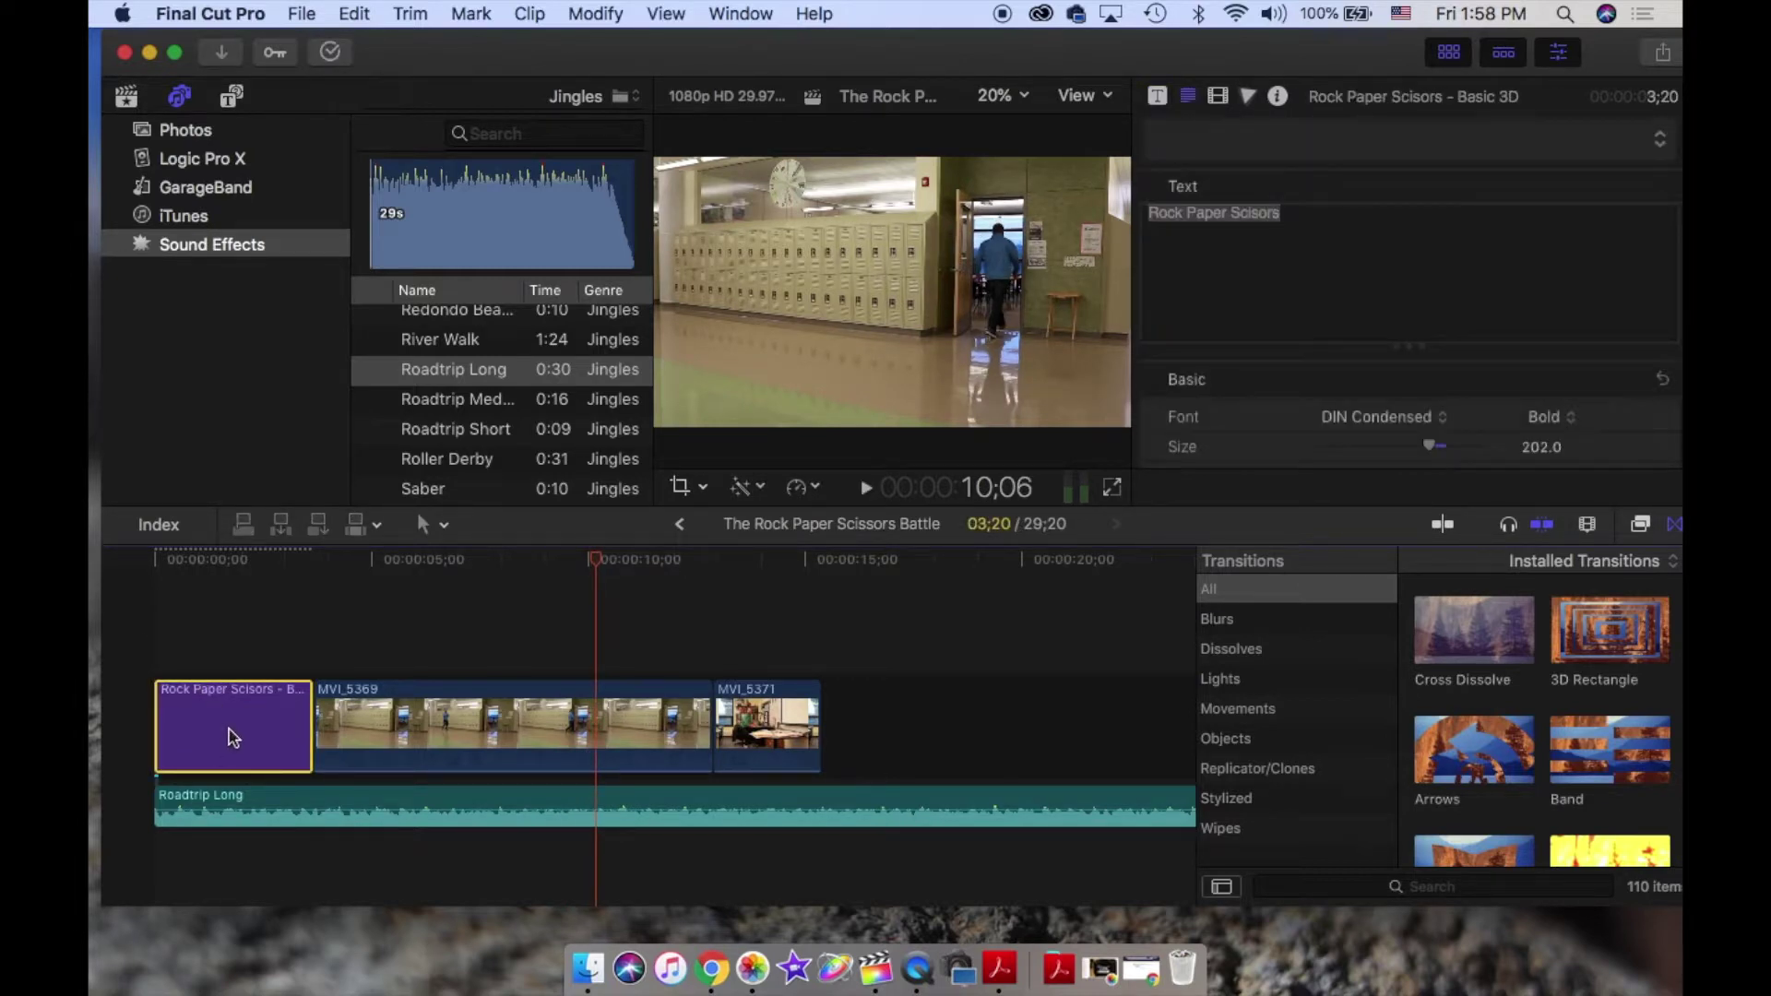
{"action": "left_click", "coordinate": [269, 560]}
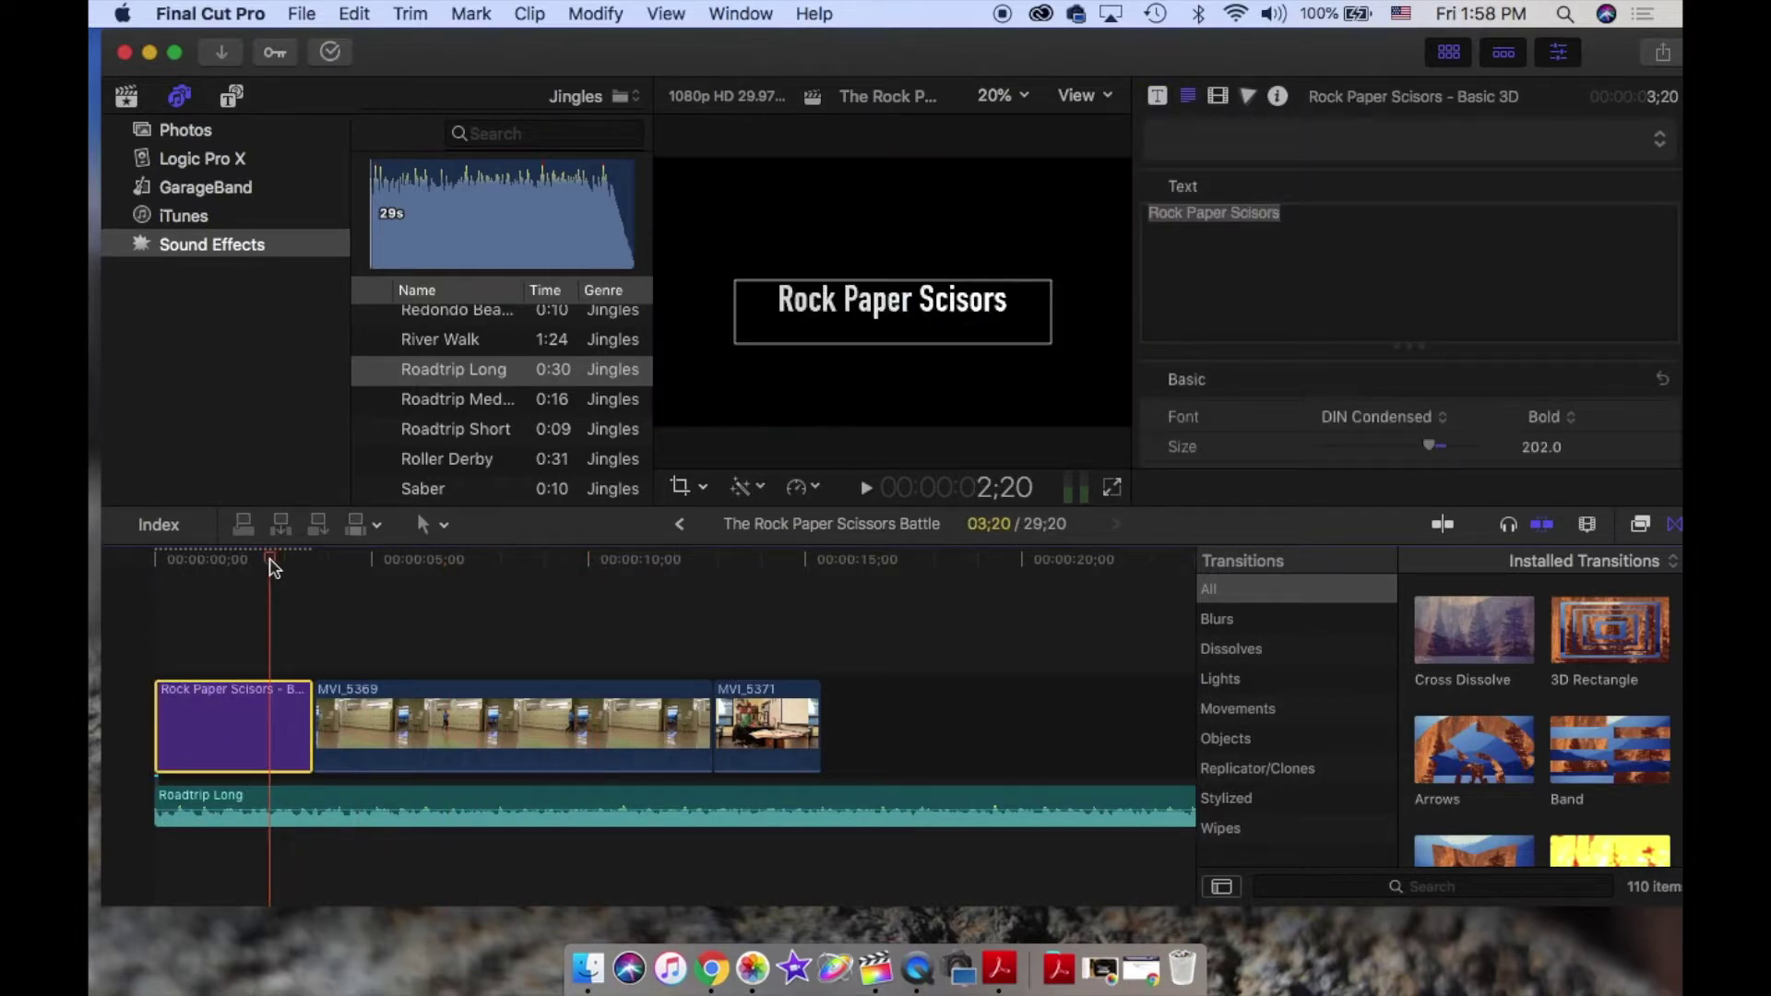
{"action": "key", "text": "super+c"}
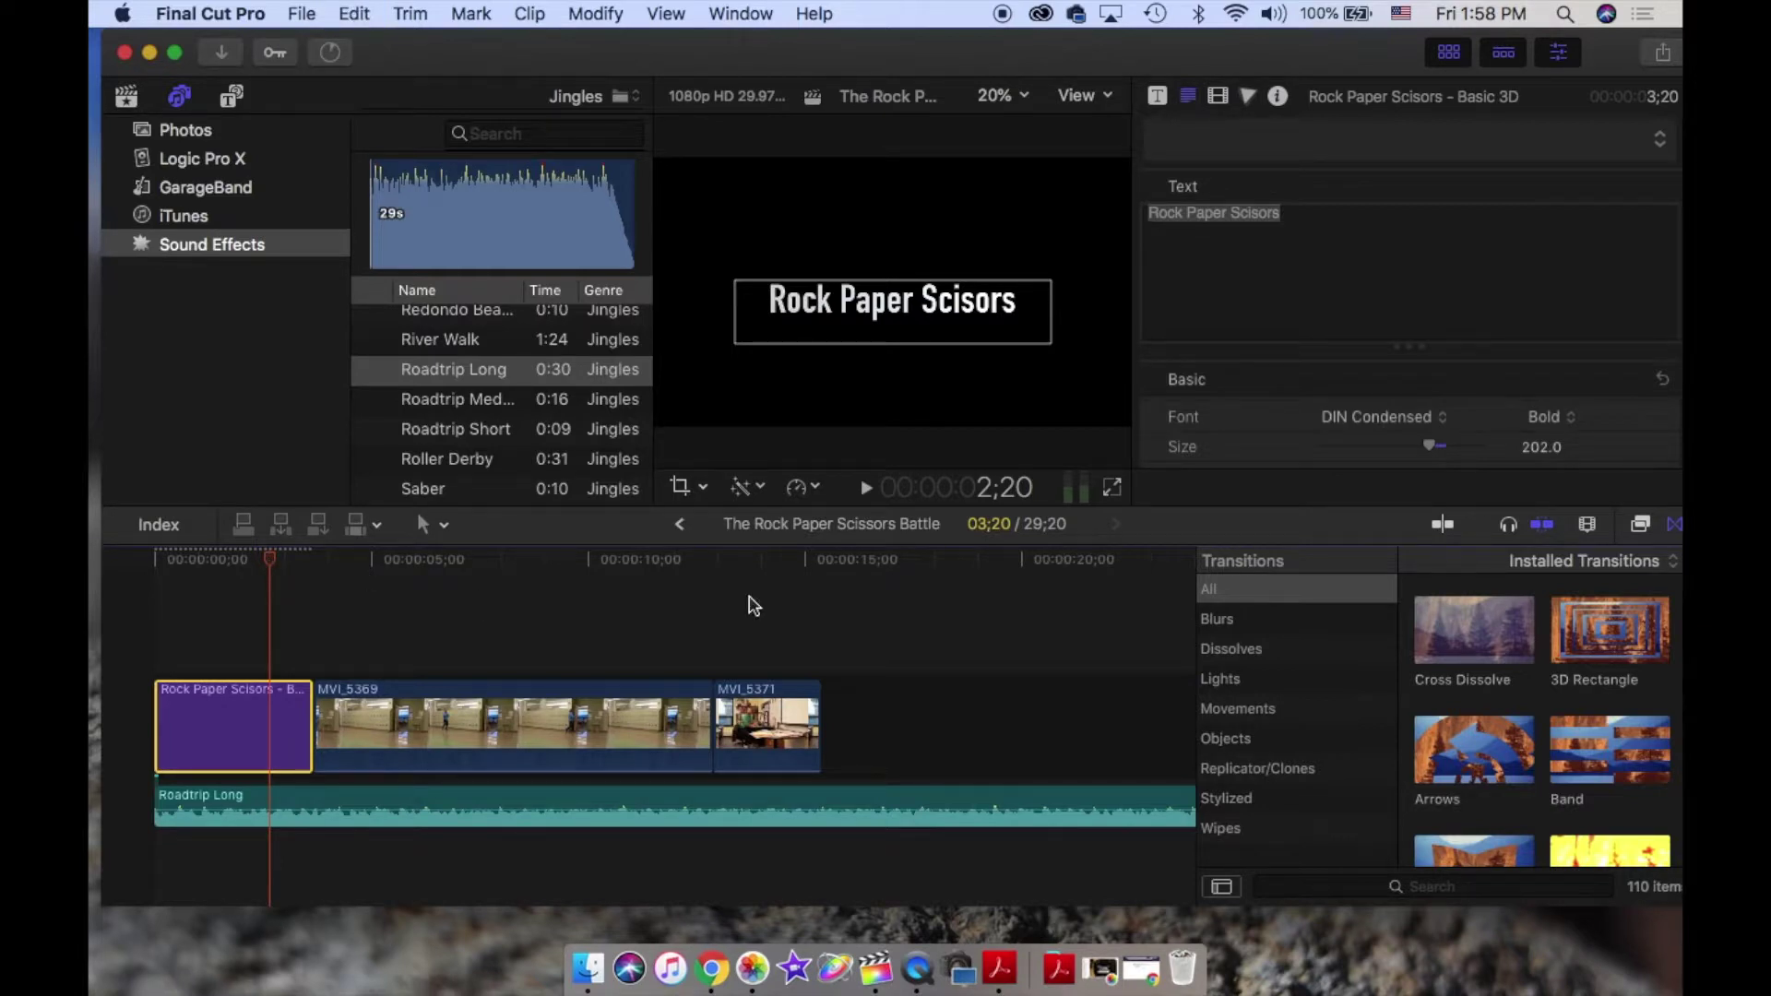
{"action": "left_click", "coordinate": [882, 598]}
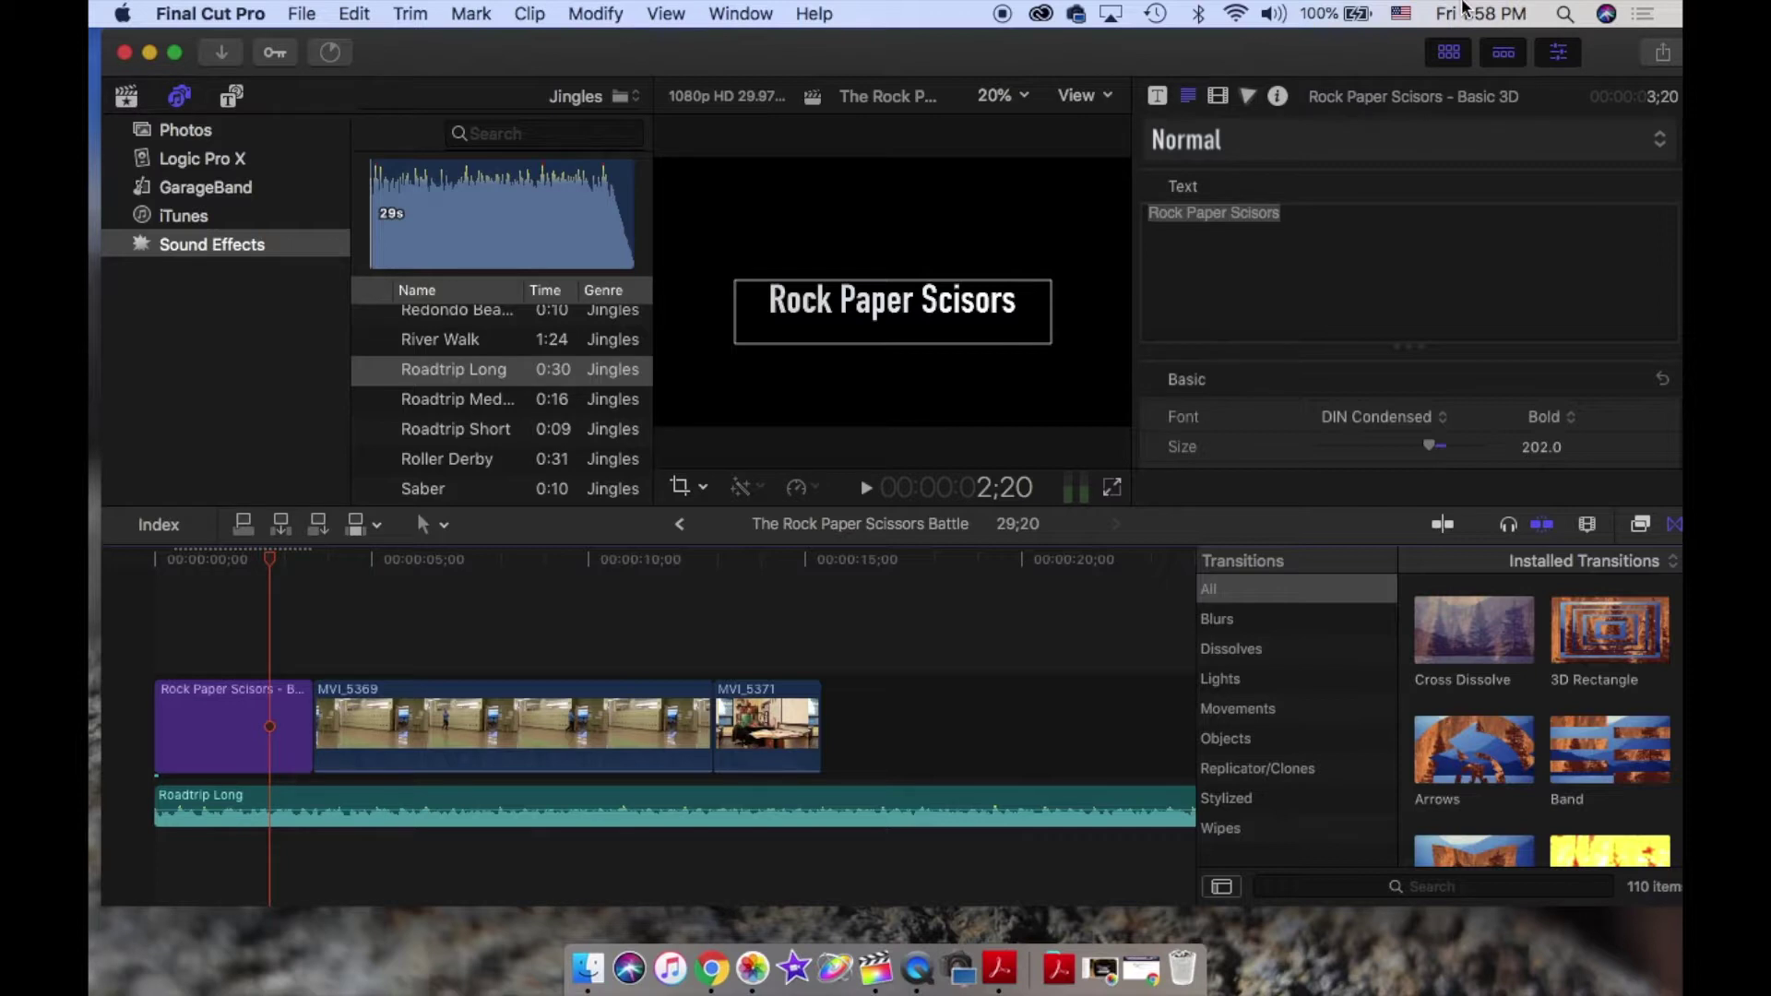
- Paste a copy of the Rock Paper Scisors title at the video's end as a closing title
{"action": "left_click", "coordinate": [816, 660]}
{"action": "key", "text": "super+v"}
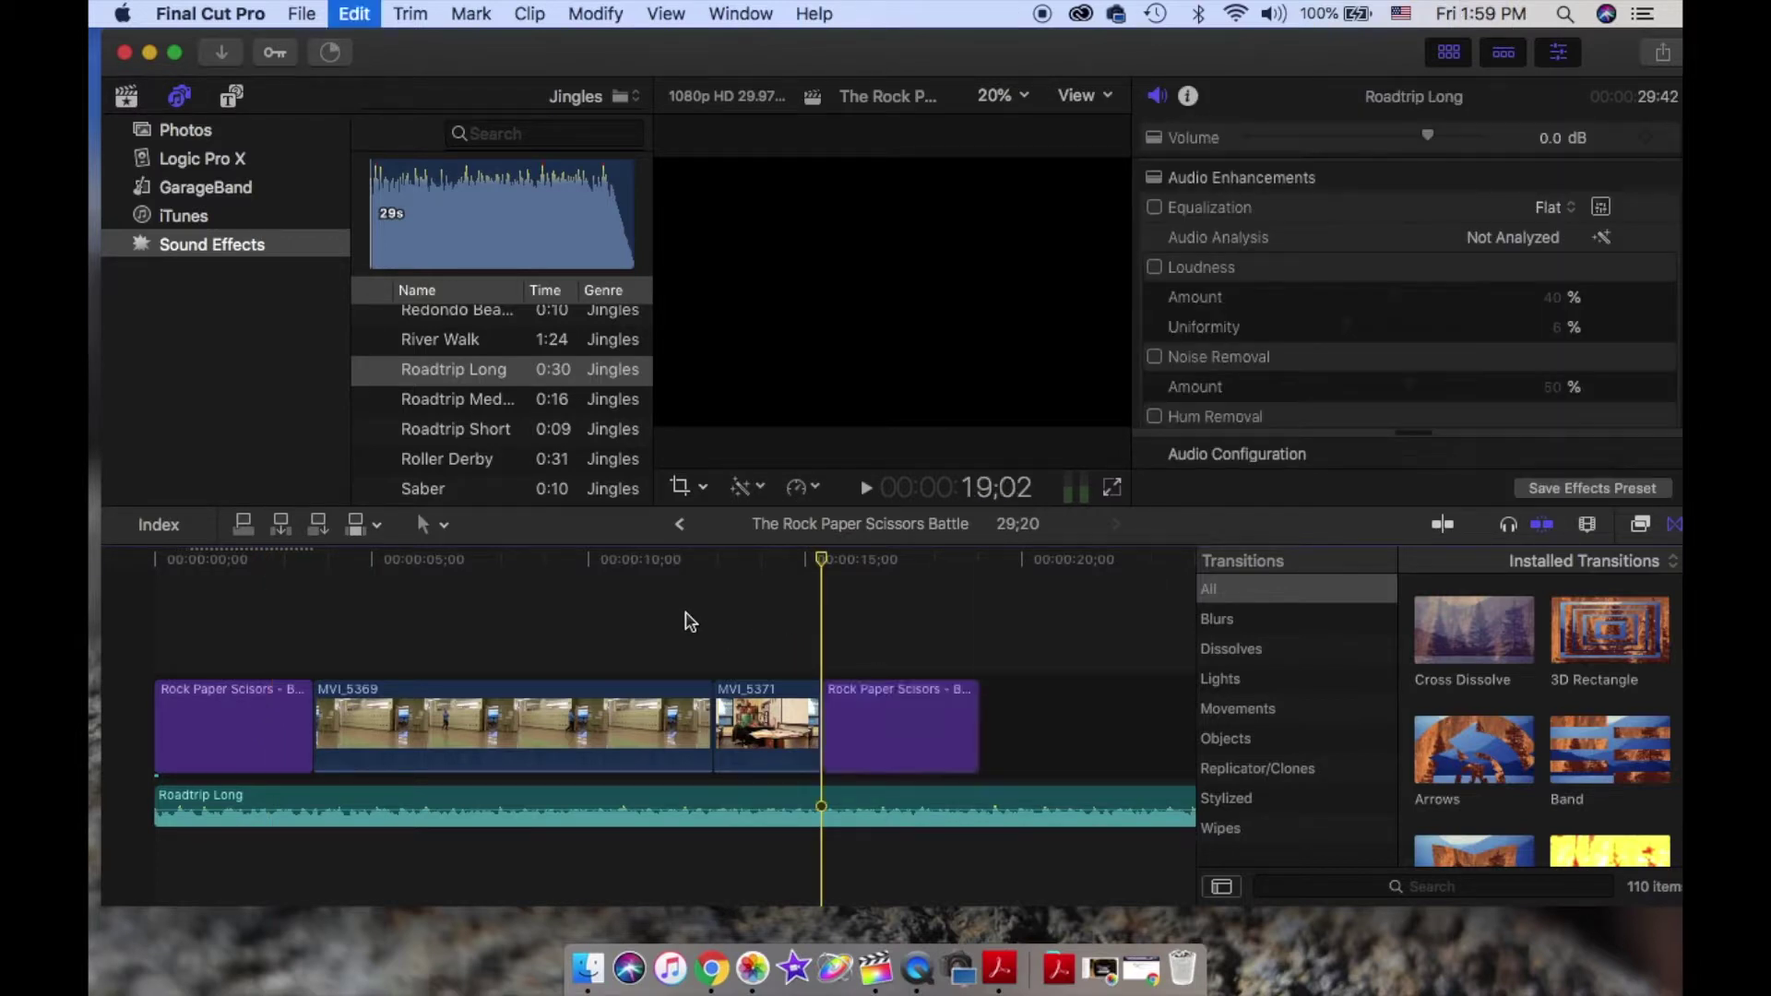
{"action": "left_click", "coordinate": [978, 804]}
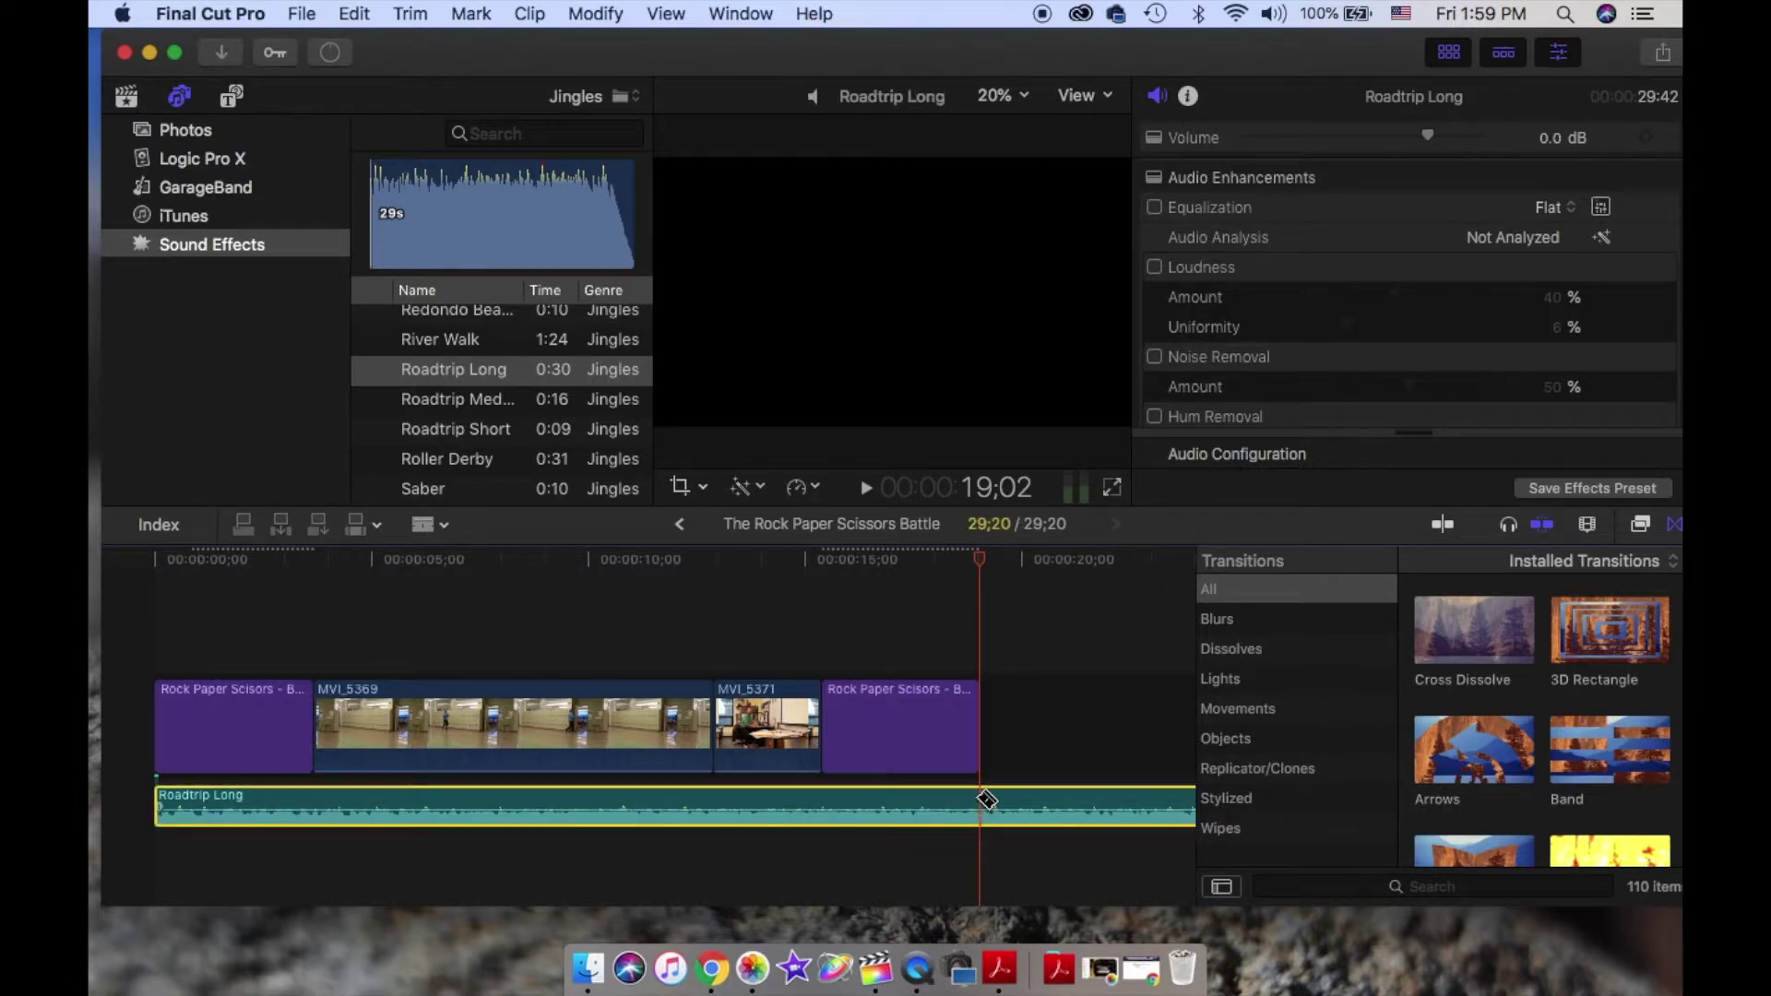
{"action": "key", "text": "r"}
{"action": "left_click", "coordinate": [431, 533]}
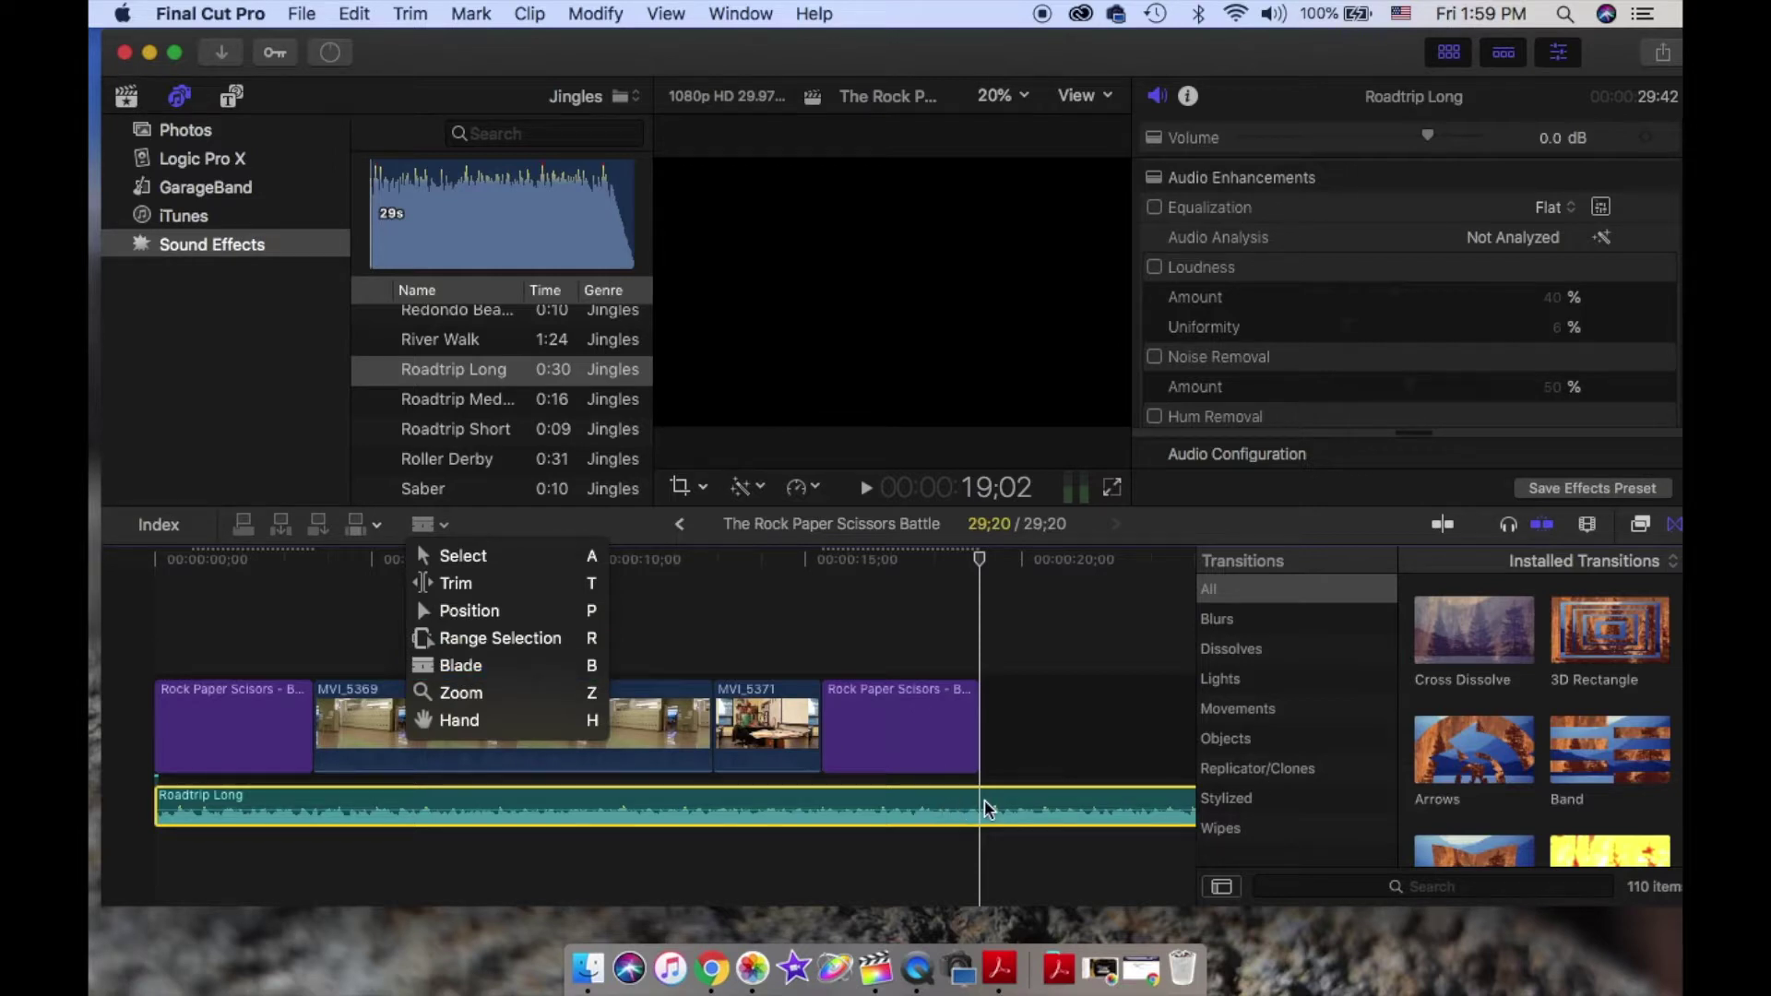
{"action": "key", "text": "b"}
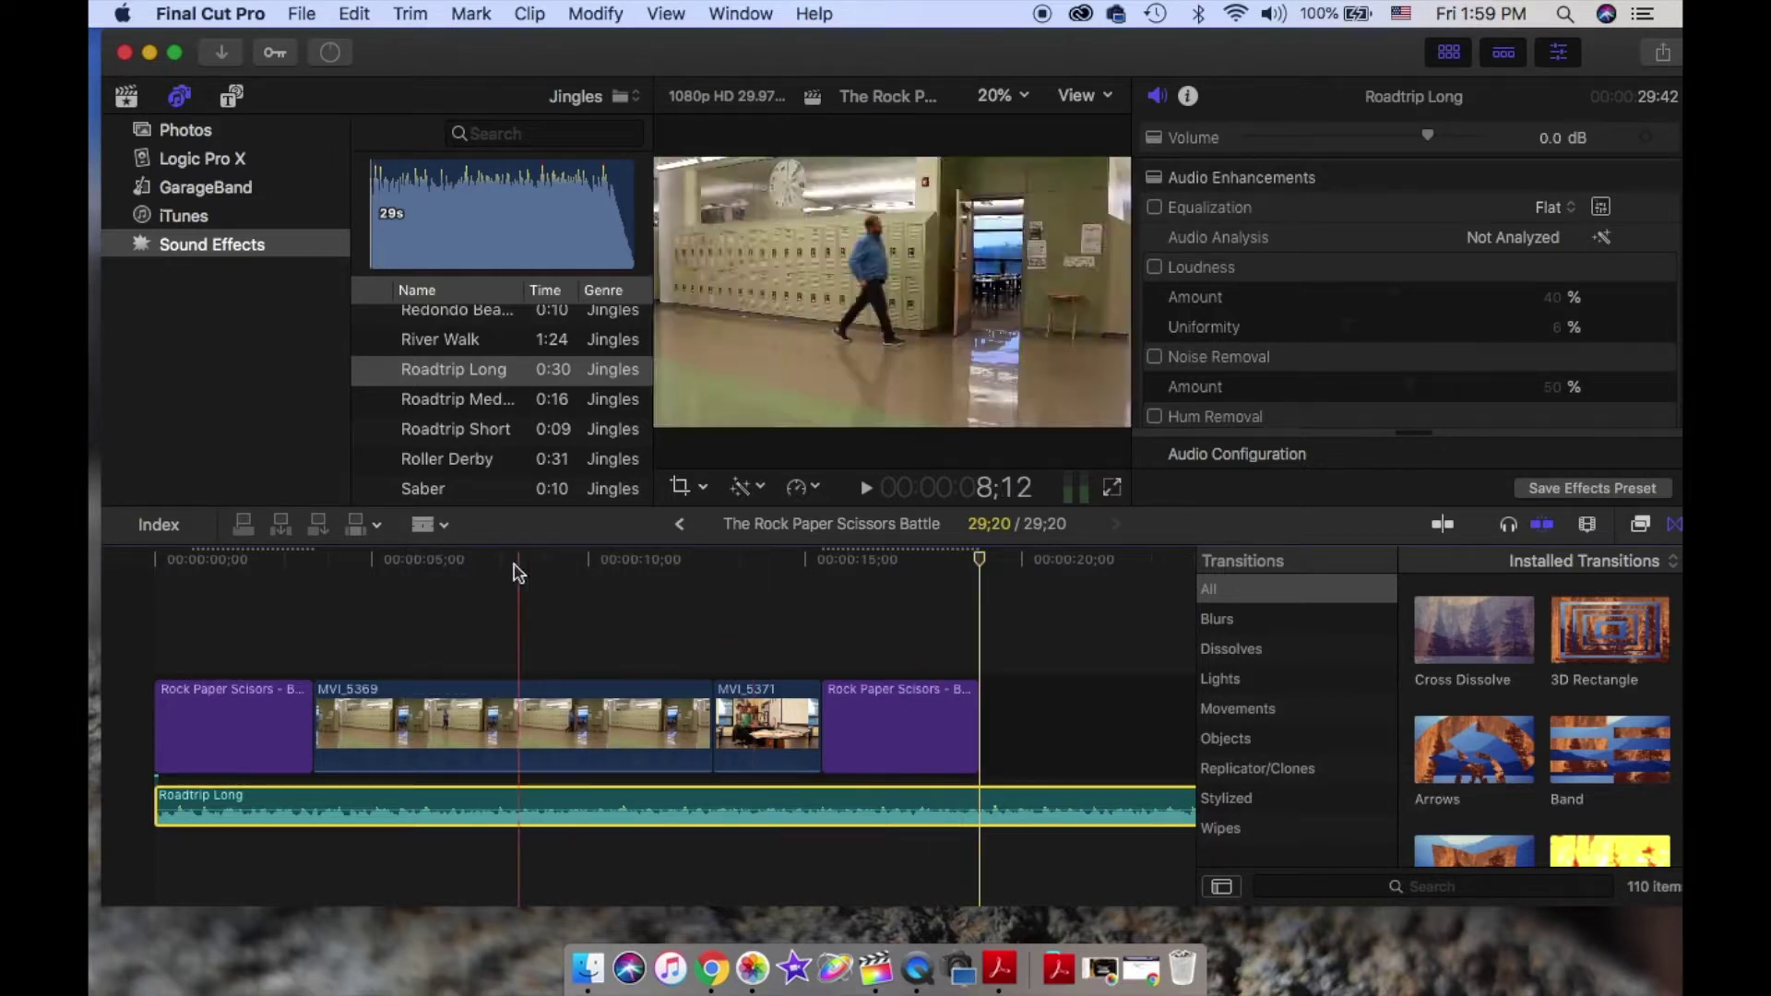
{"action": "left_click", "coordinate": [446, 526]}
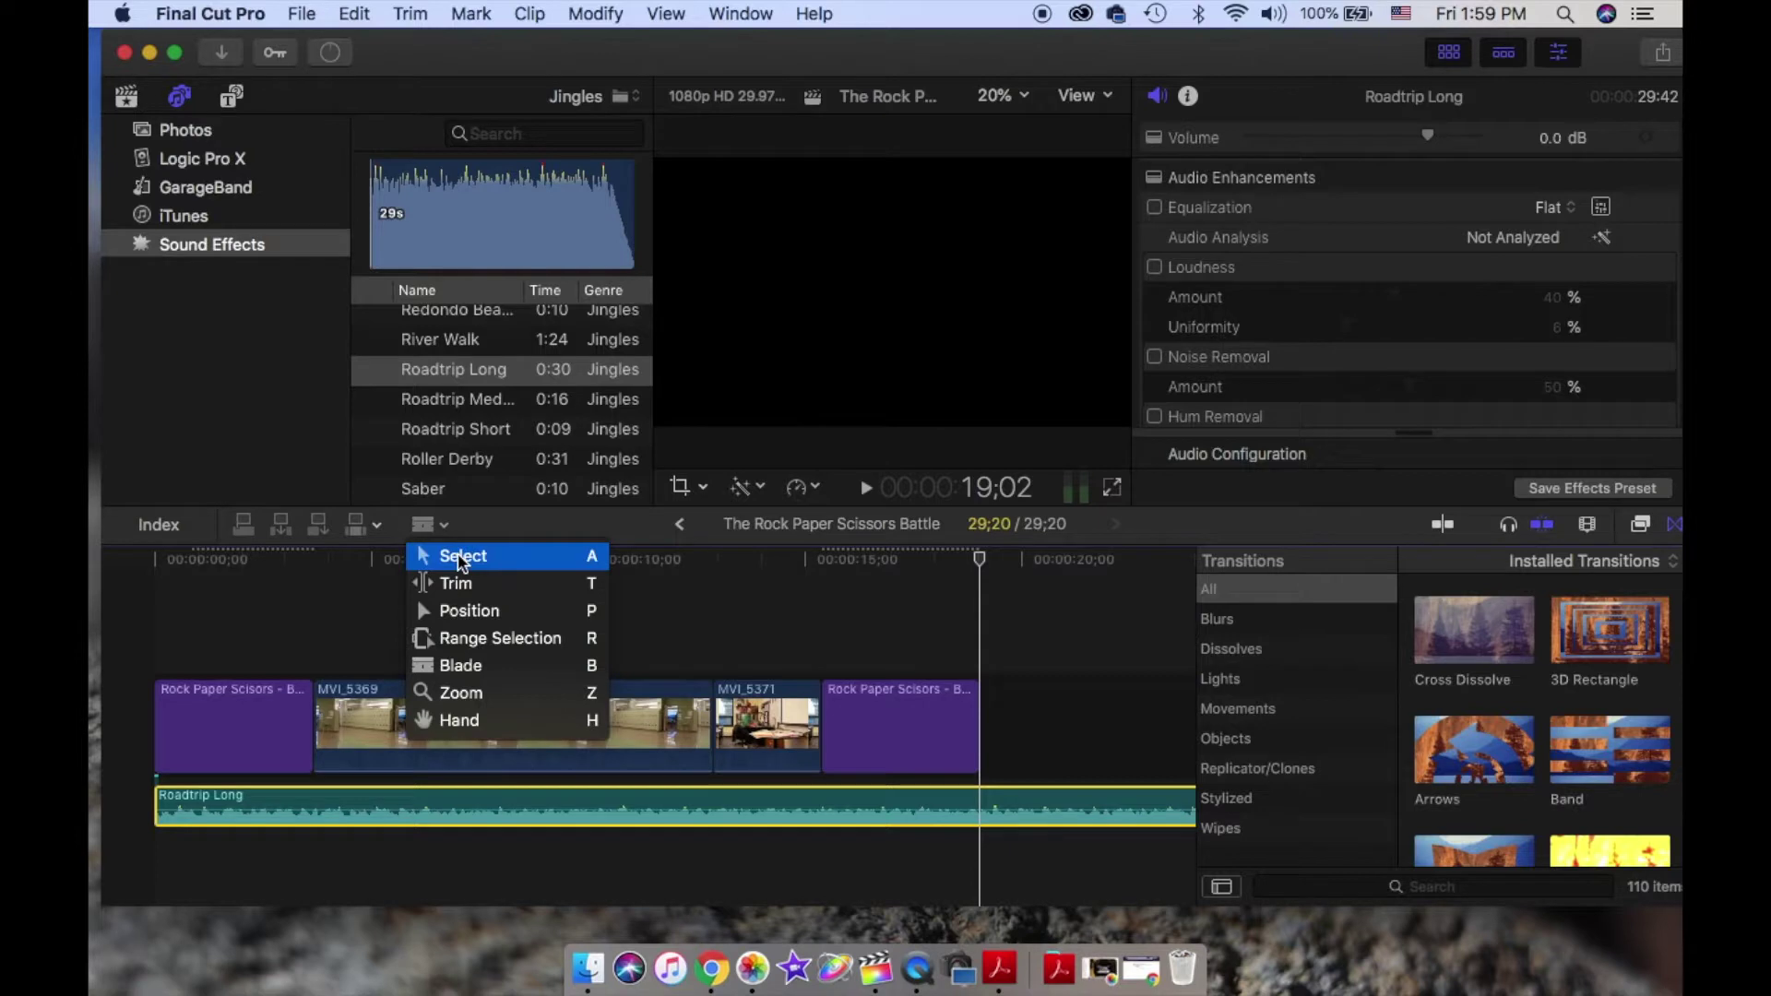
{"action": "left_click", "coordinate": [460, 559]}
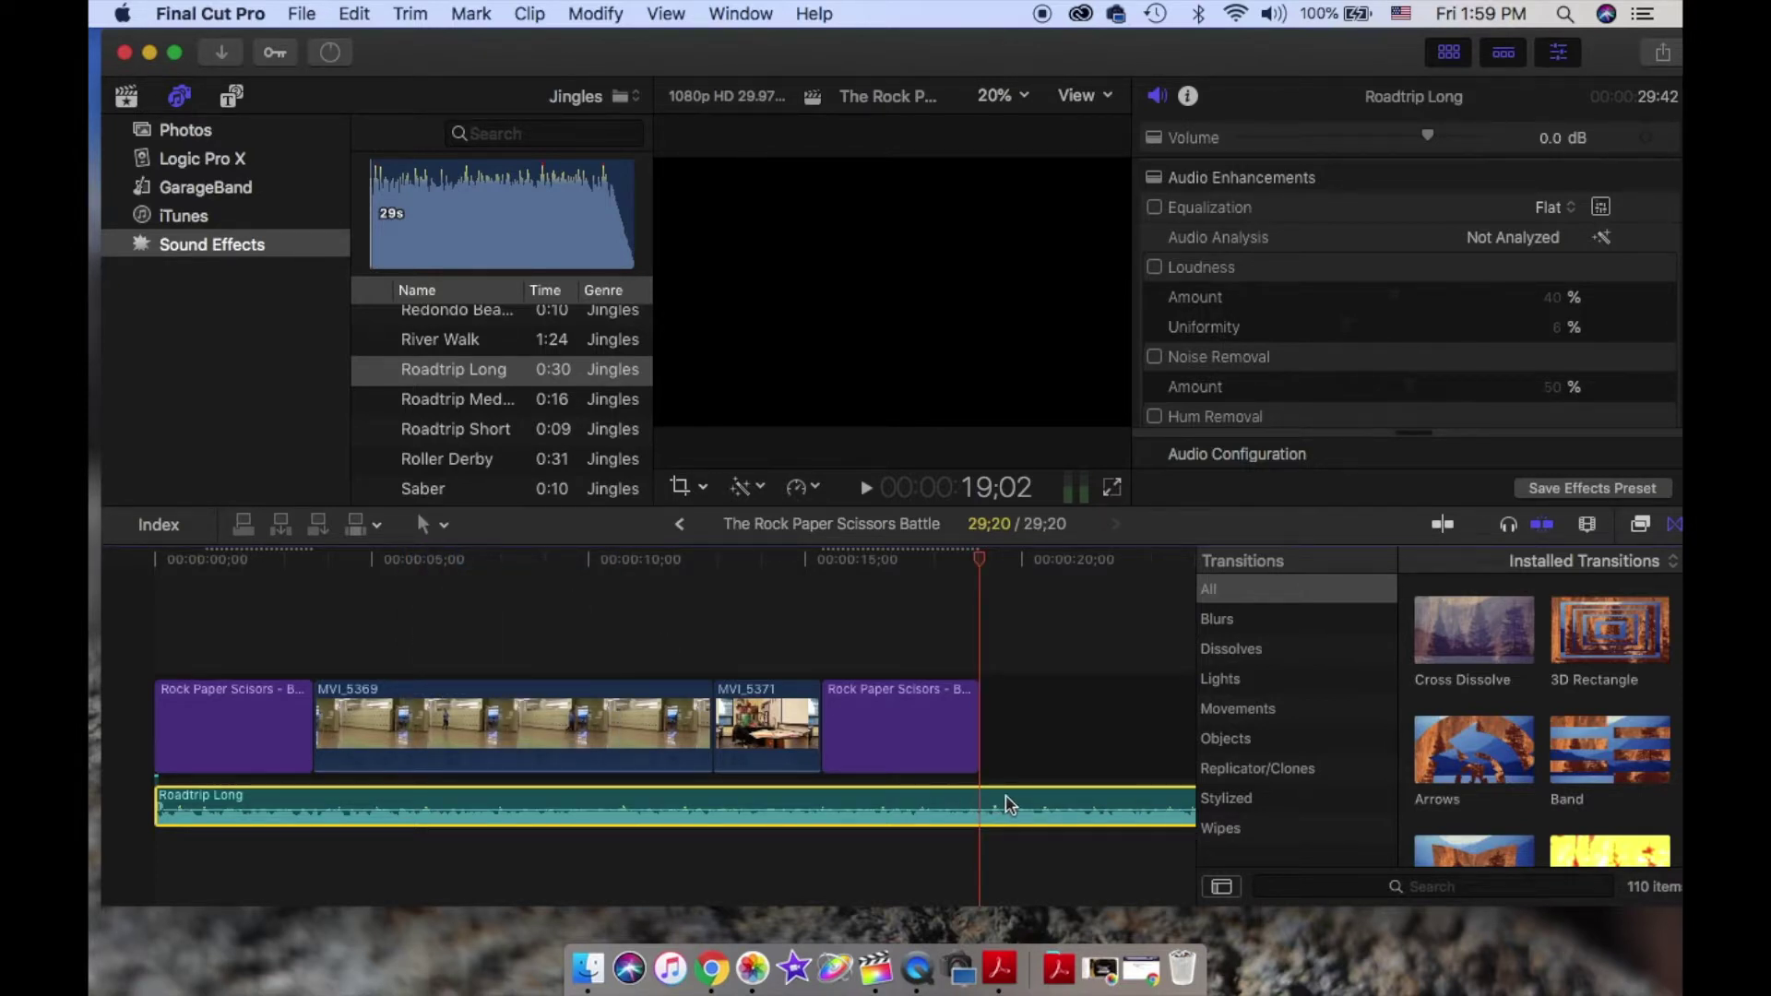
{"action": "key", "text": "Delete"}
{"action": "key", "text": "super+z"}
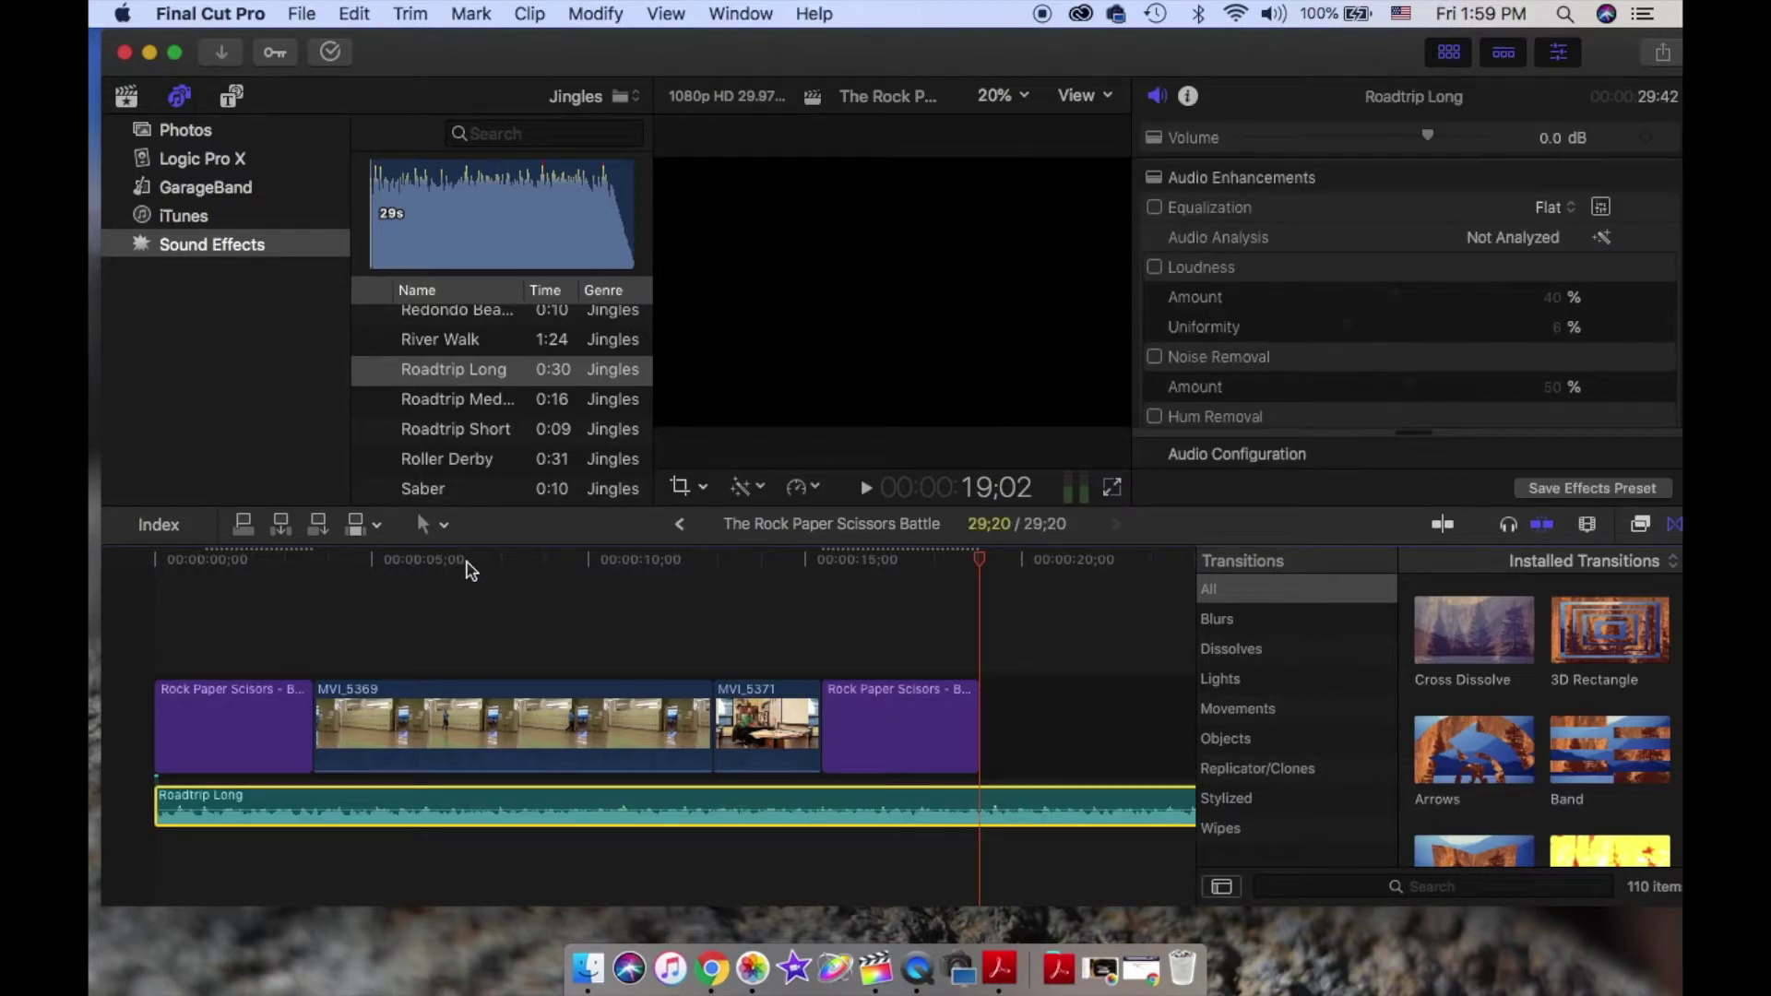
- Blade the Roadtrip Long music at the video's end, then delete its tail and the trailing gap
{"action": "left_click", "coordinate": [377, 531]}
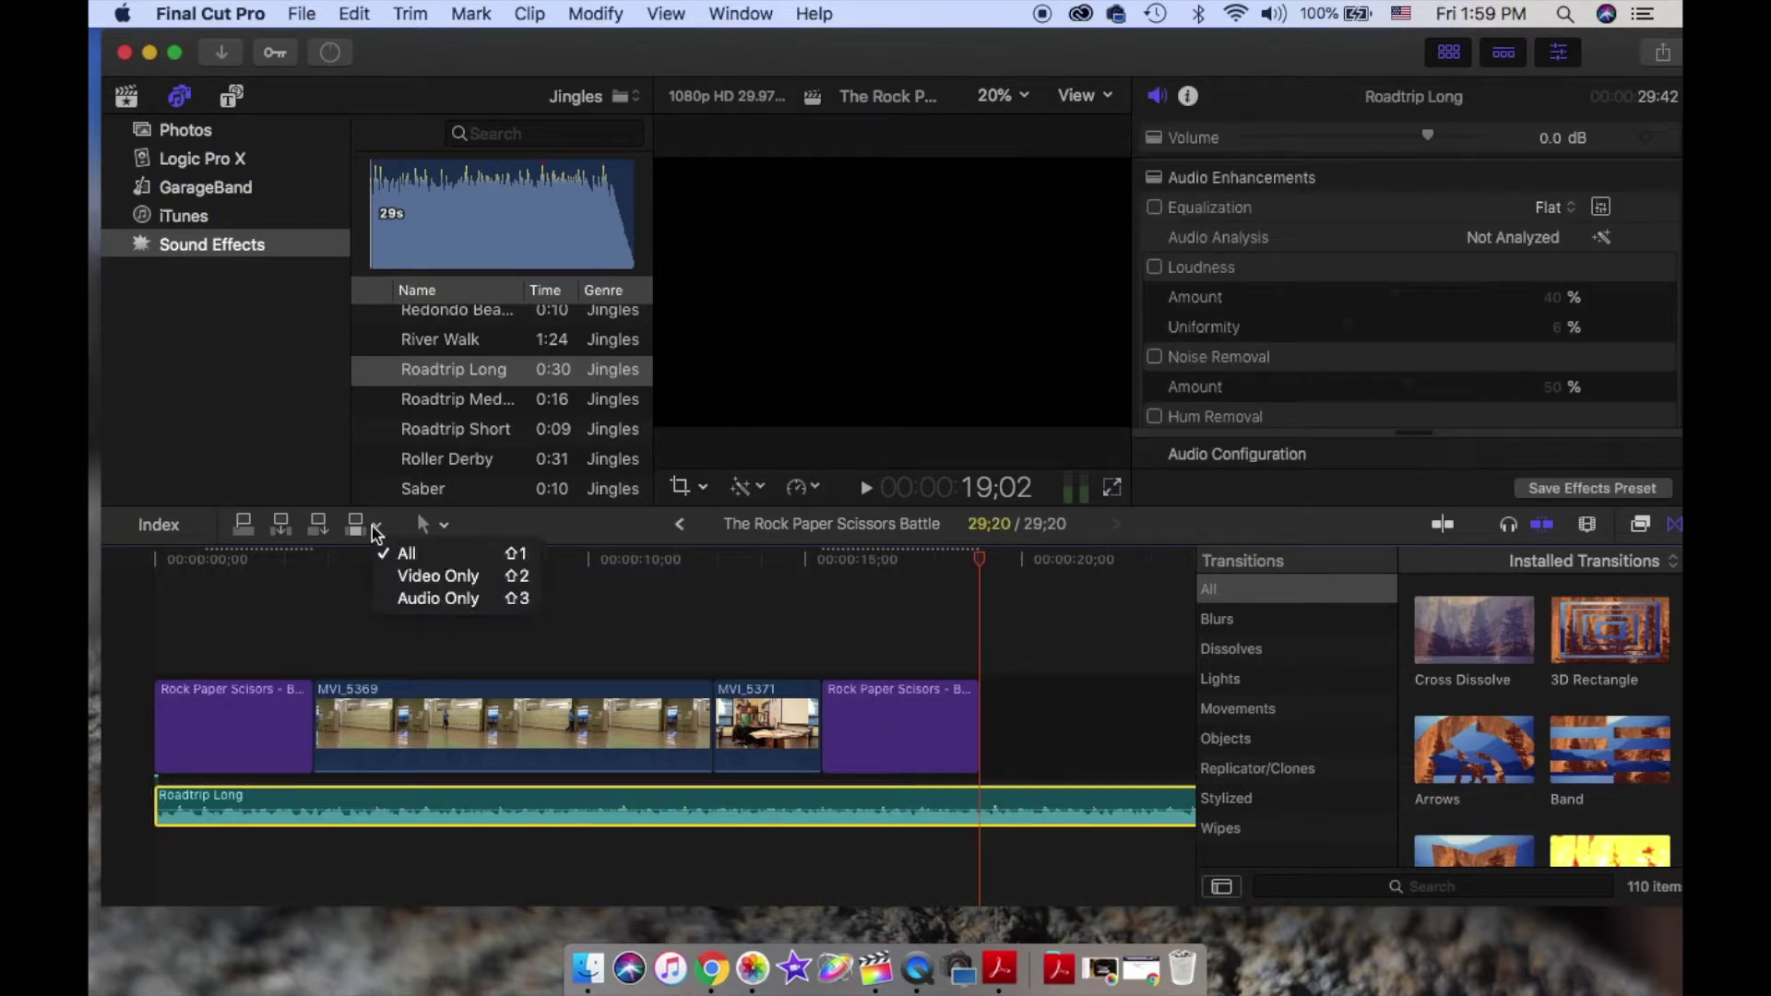
{"action": "left_click", "coordinate": [429, 530]}
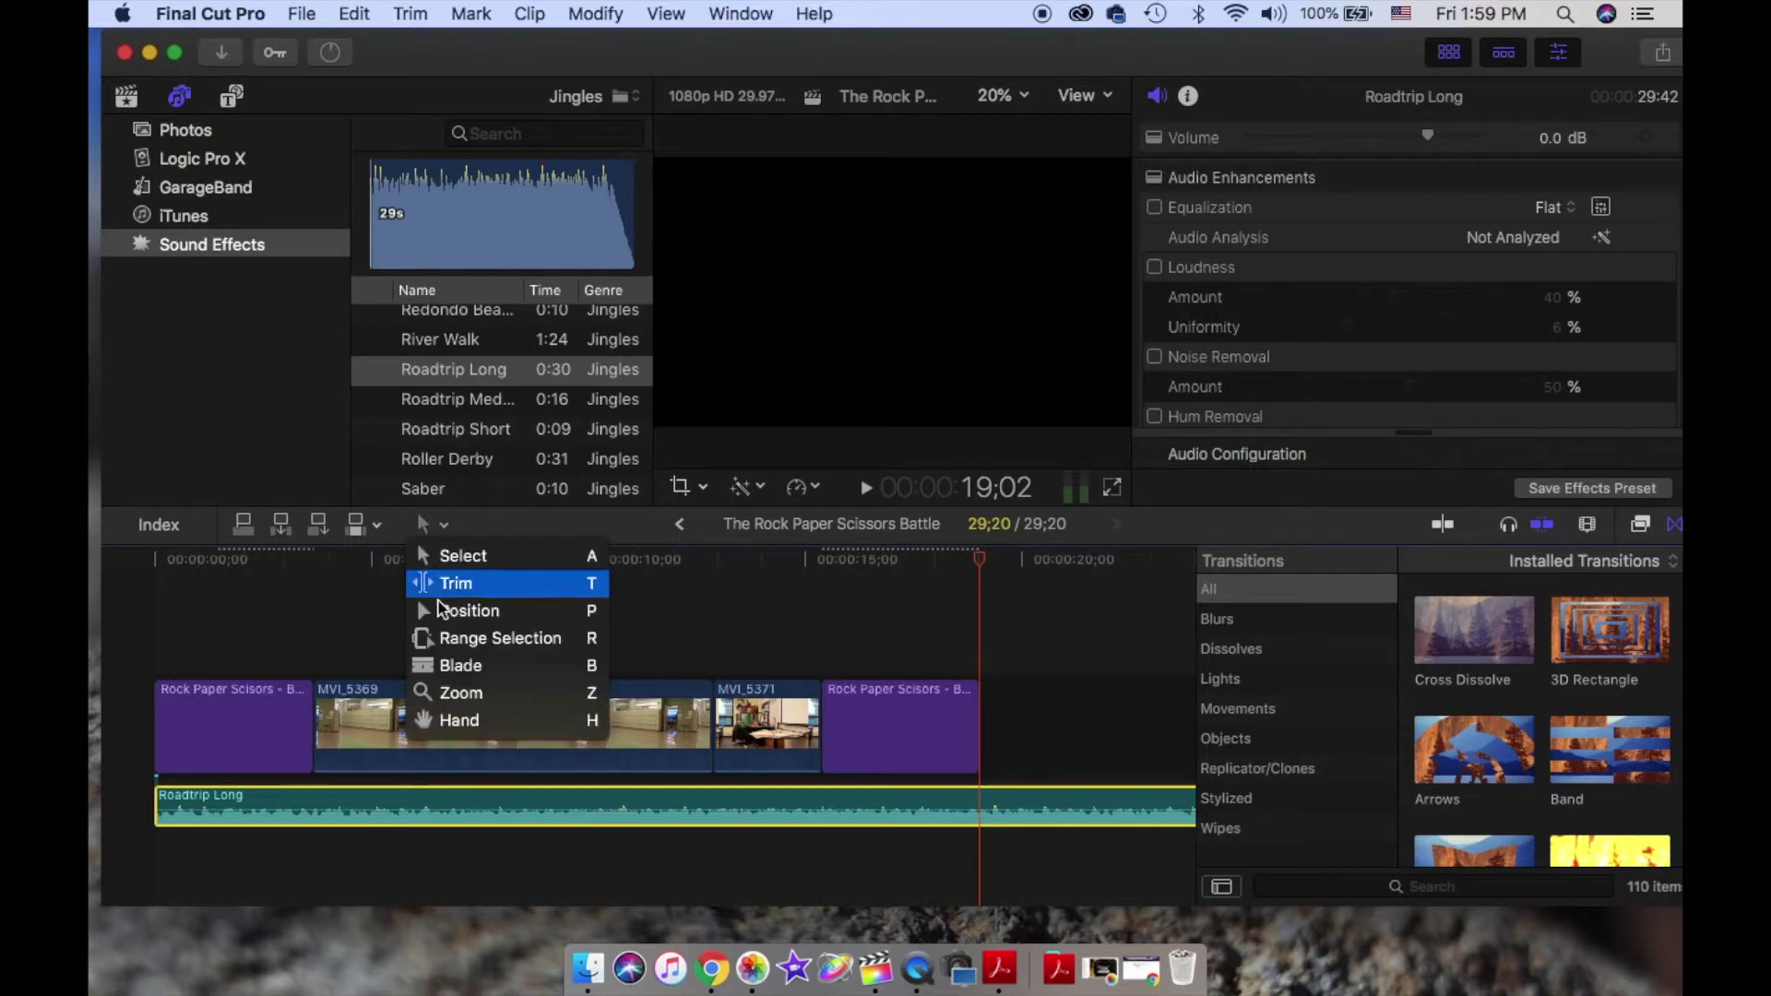
{"action": "left_click", "coordinate": [461, 665]}
{"action": "left_click", "coordinate": [994, 805]}
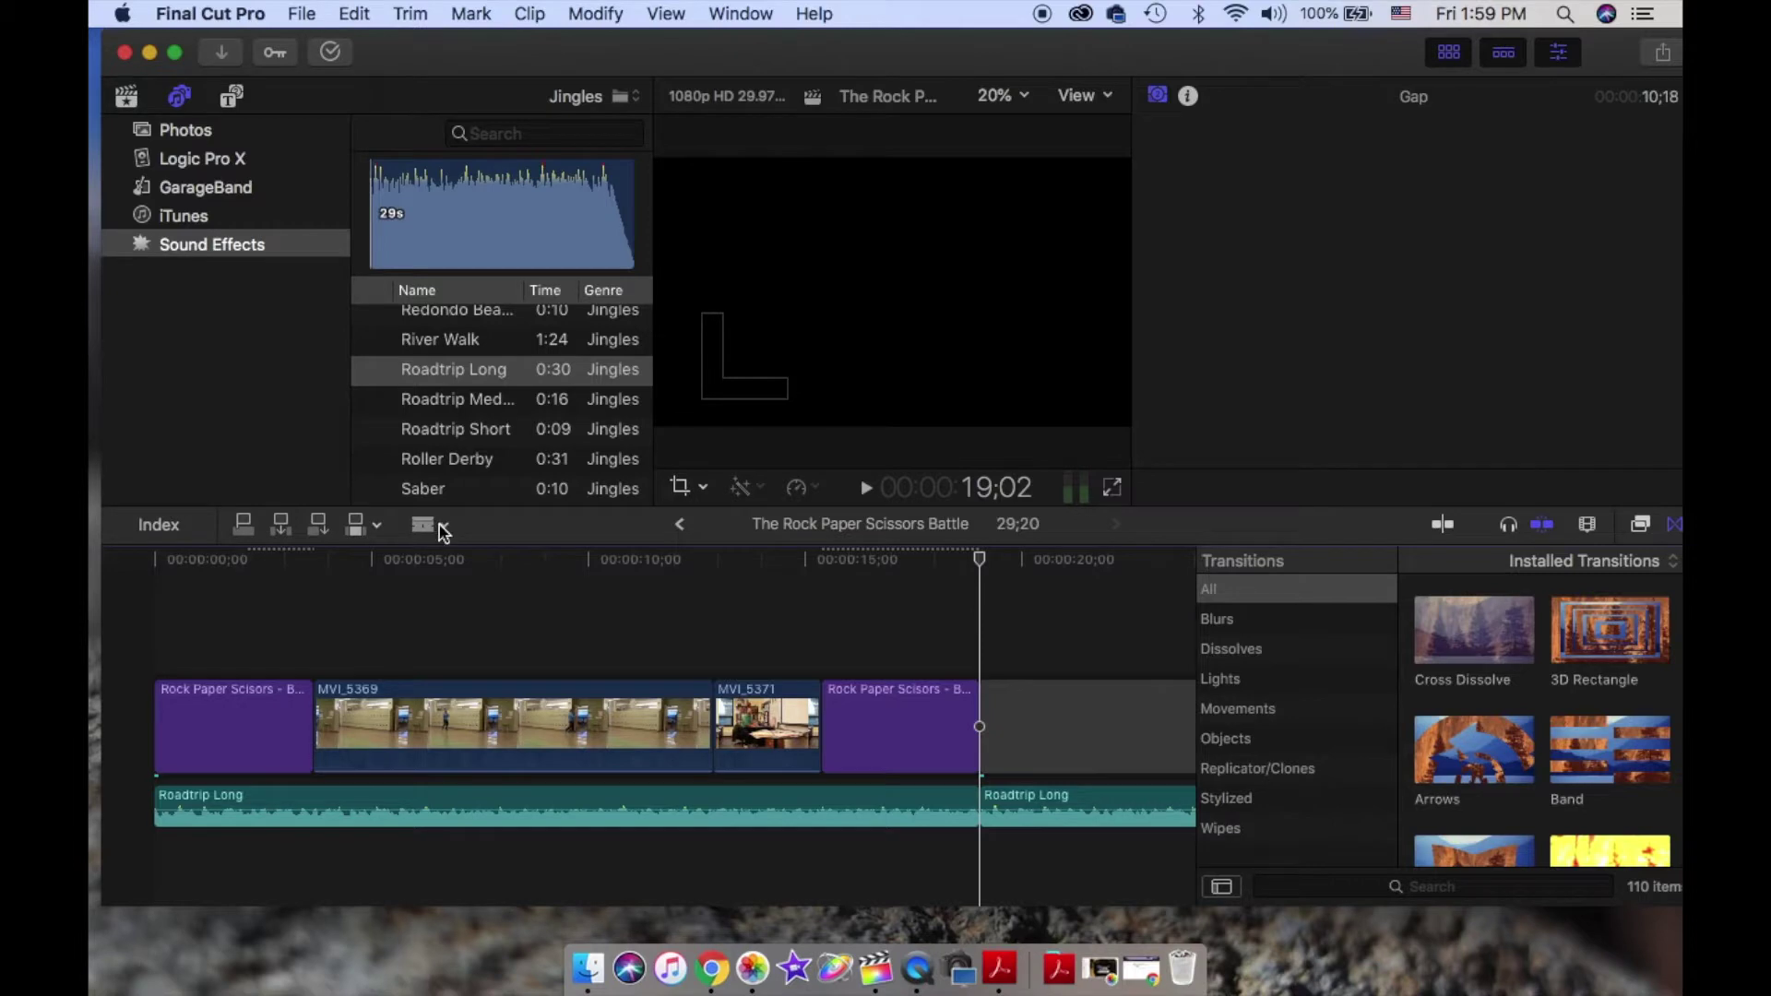
{"action": "left_click", "coordinate": [432, 526]}
{"action": "left_click", "coordinate": [458, 558]}
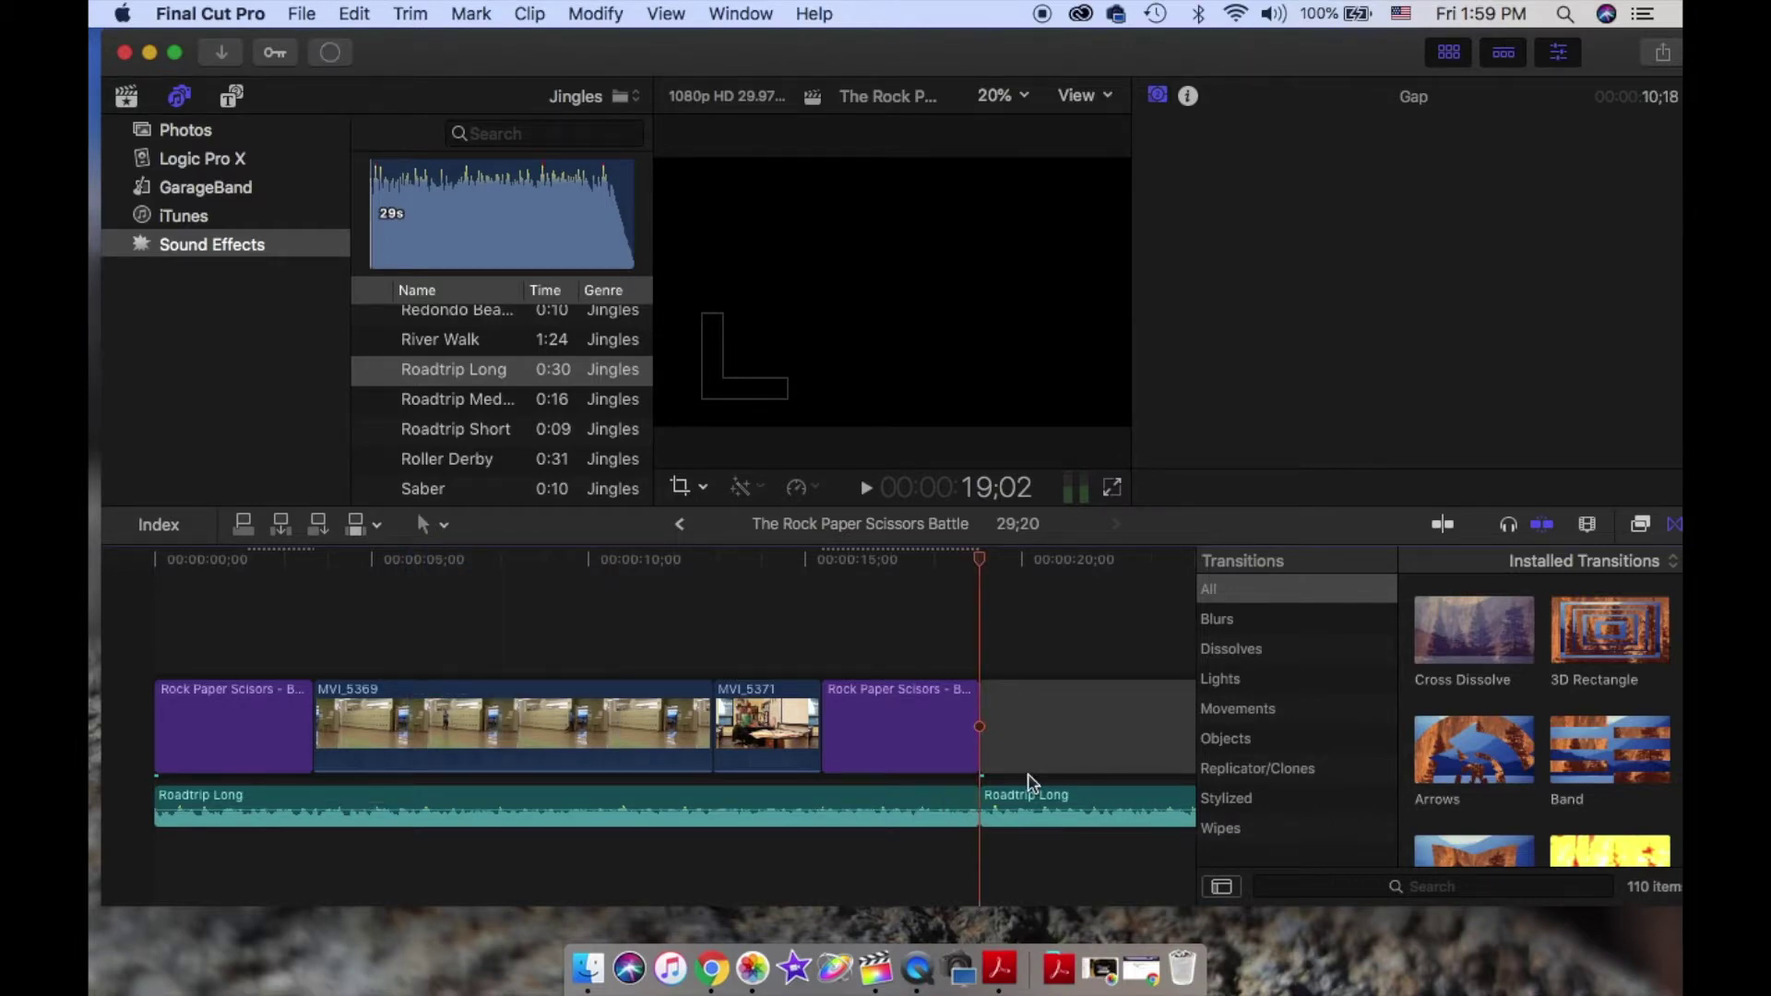
{"action": "left_click", "coordinate": [1031, 802]}
{"action": "key", "text": "BackSpace"}
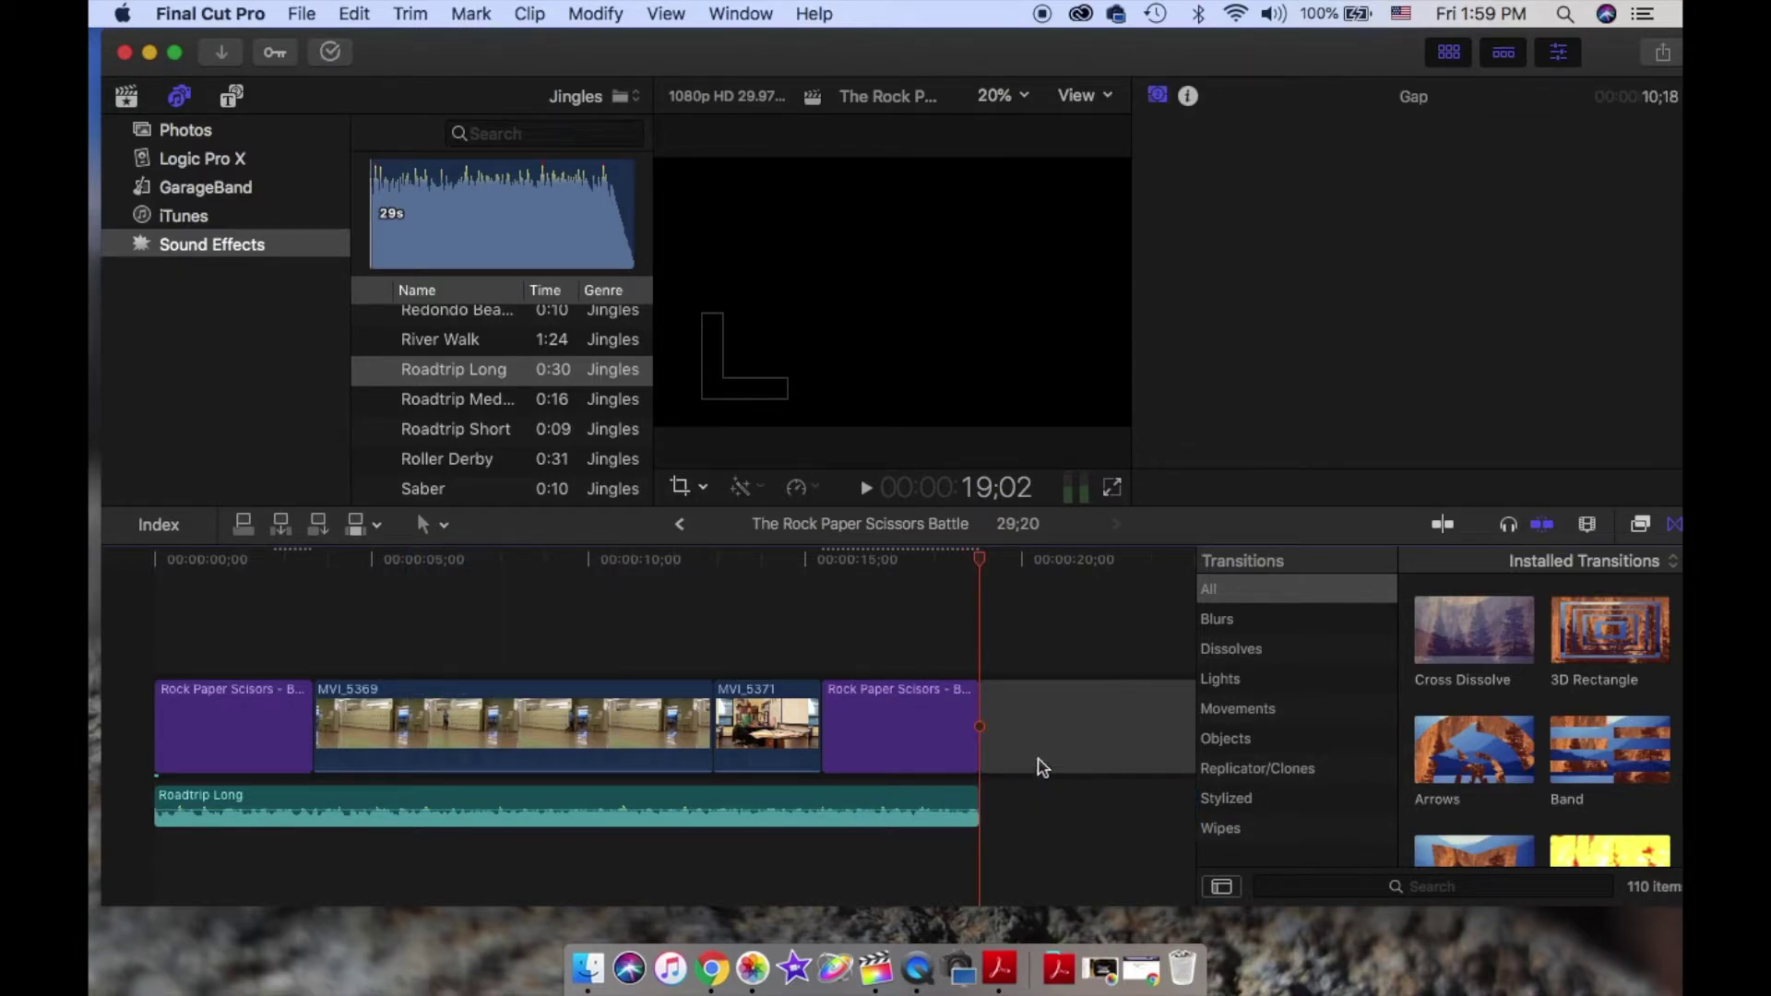
{"action": "left_click", "coordinate": [1045, 738]}
{"action": "key", "text": "BackSpace"}
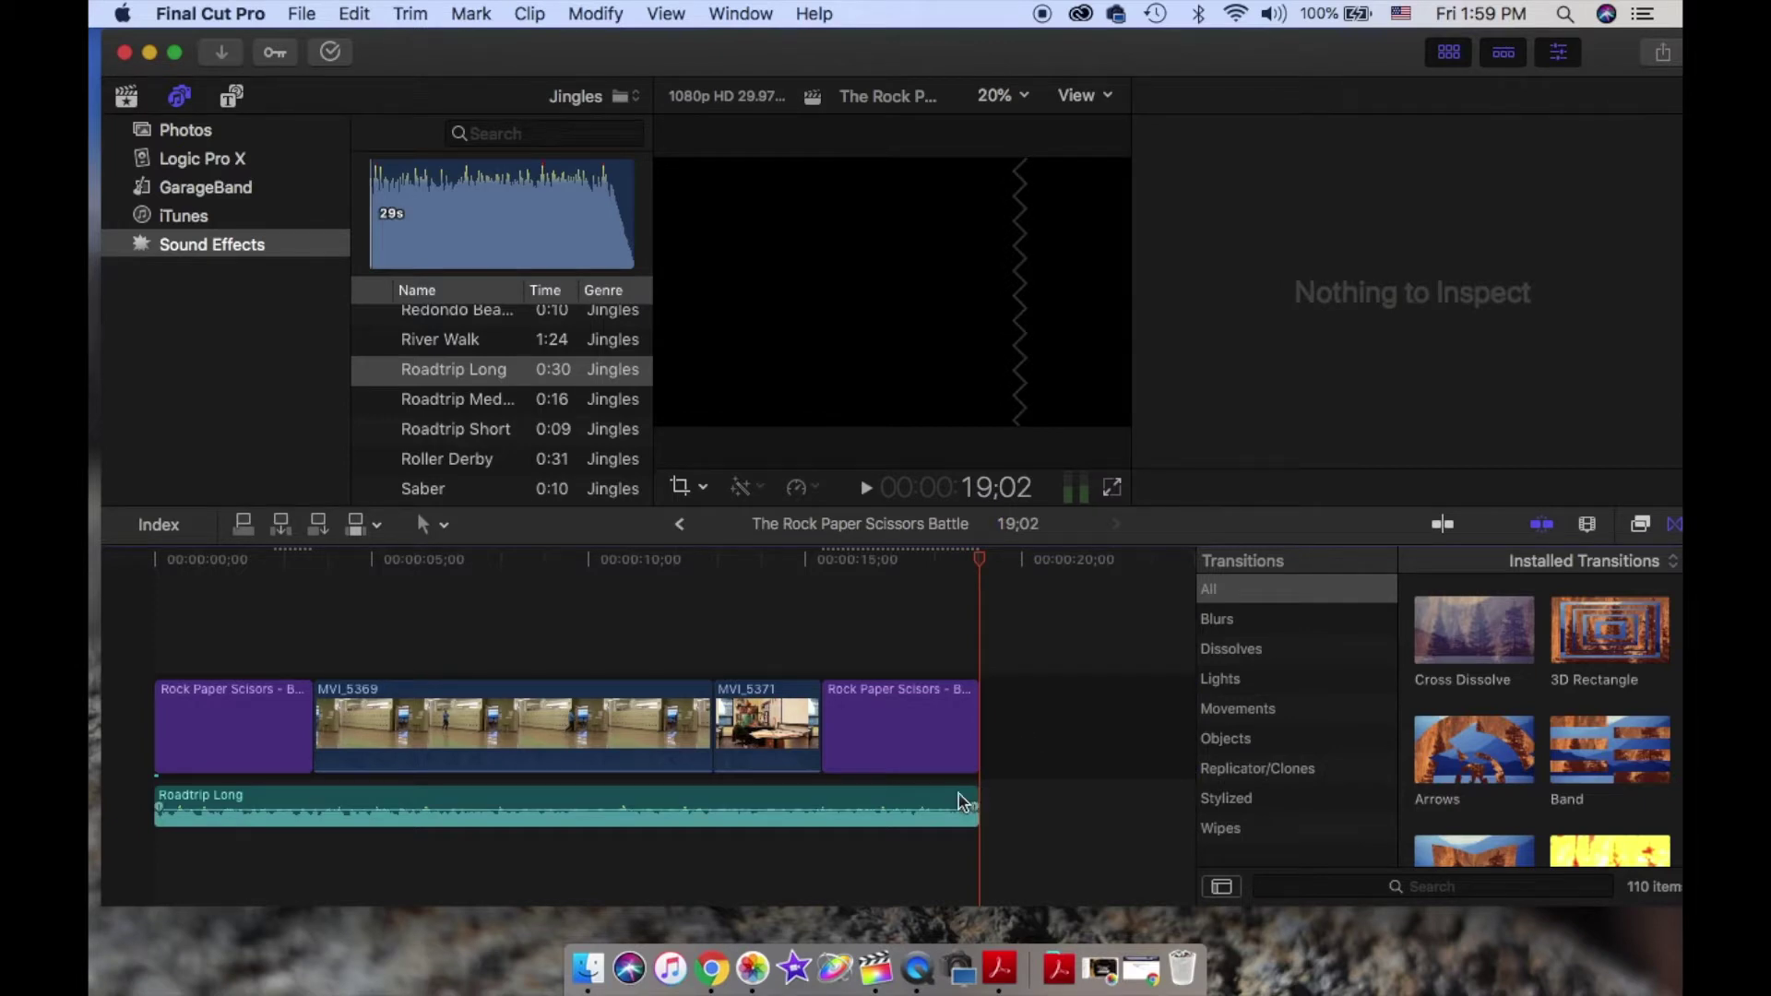
- Fade out the Roadtrip Long music over its final 02;02, then show the Inspector and titles browser
{"action": "left_click_drag", "start_coordinate": [974, 808], "coordinate": [890, 808]}
{"action": "left_click", "coordinate": [244, 590]}
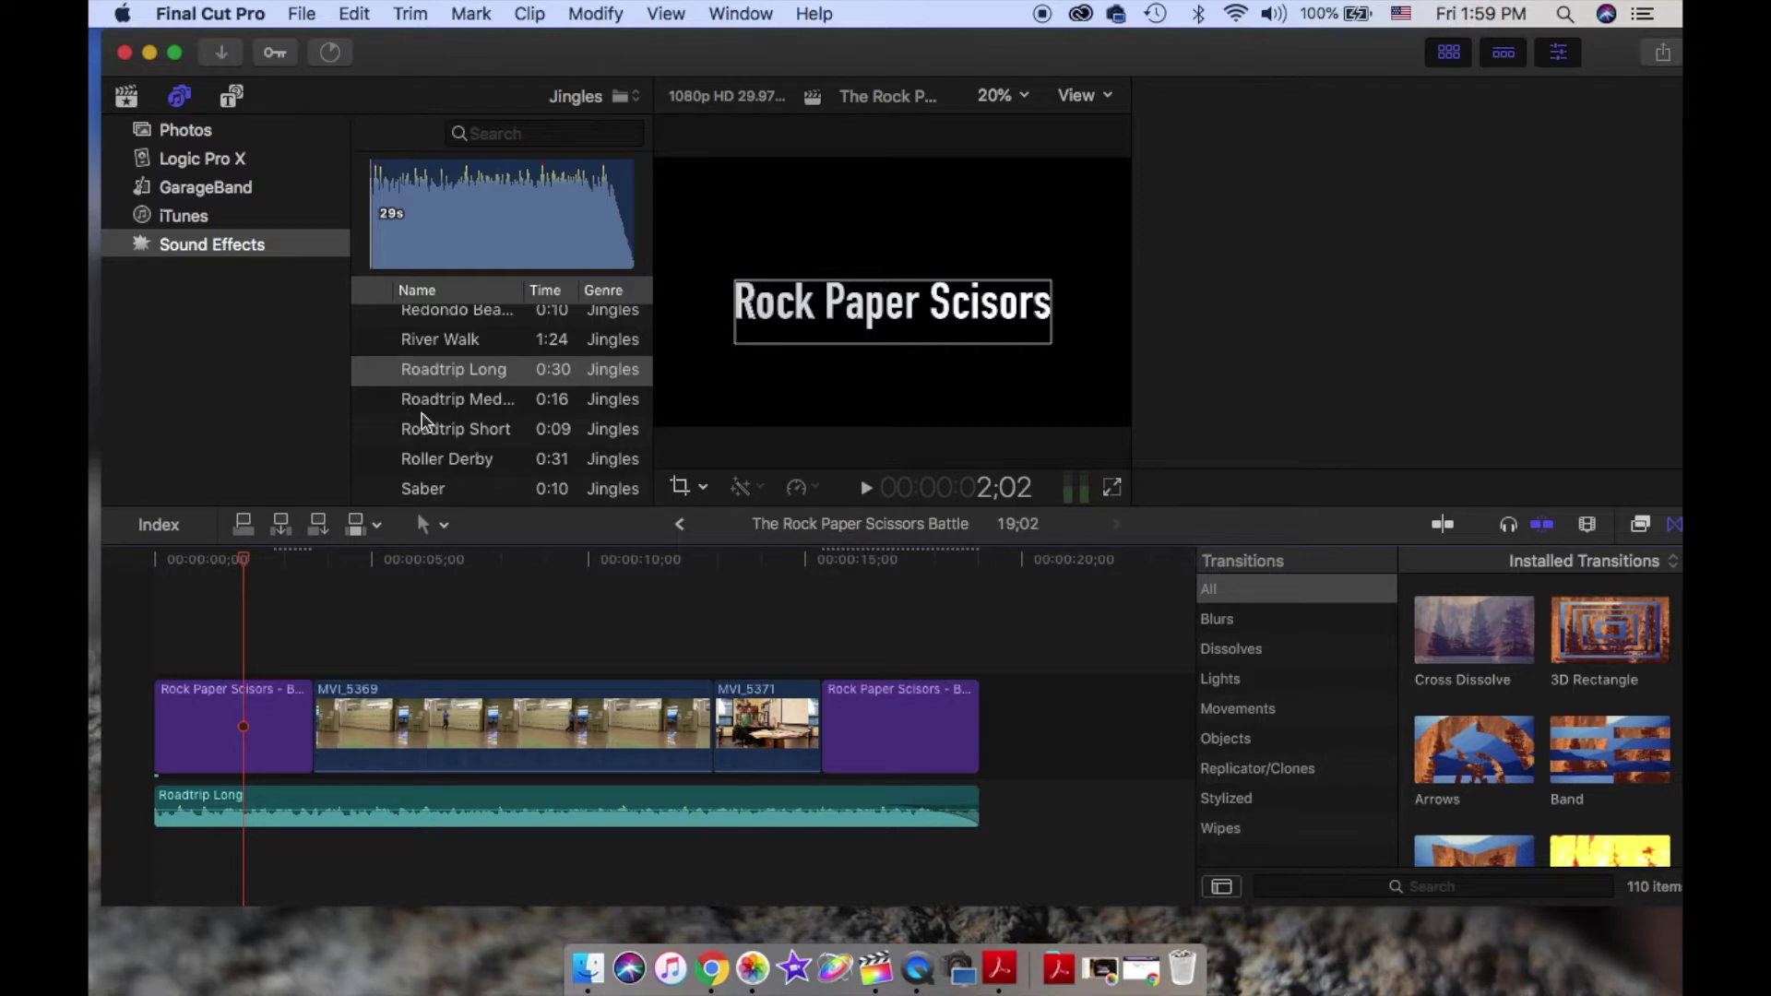
{"action": "key", "text": "super+4"}
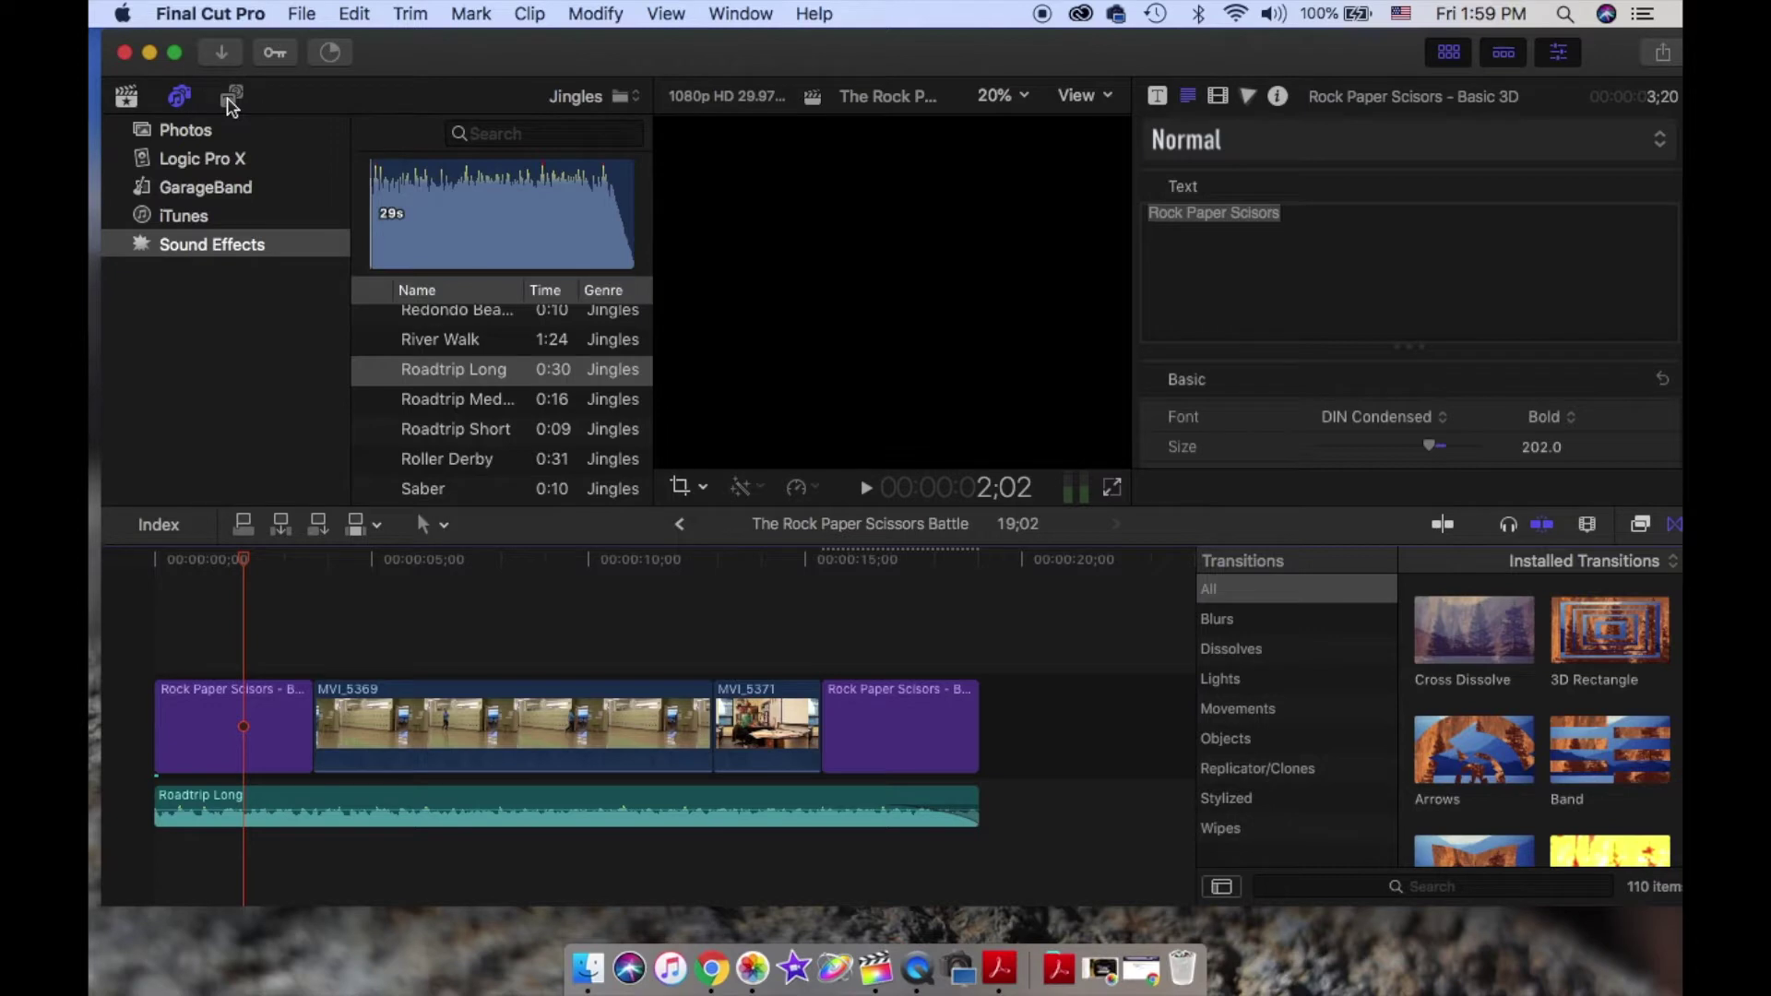
{"action": "left_click", "coordinate": [232, 103]}
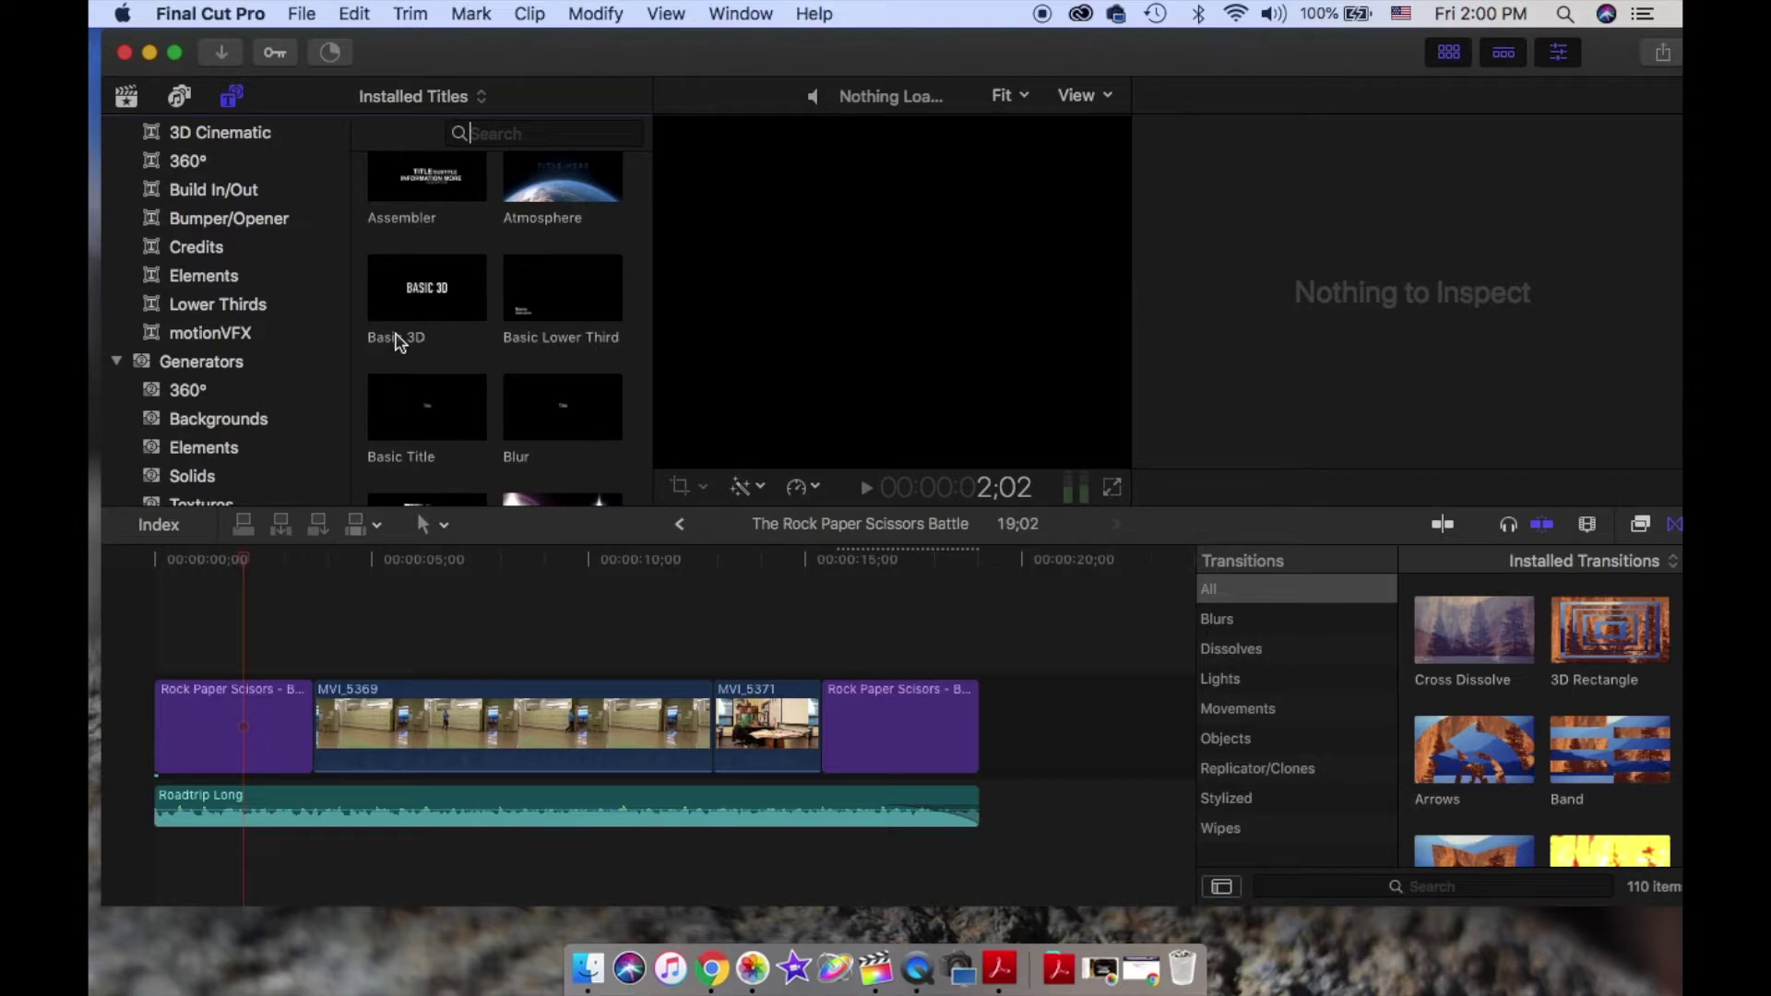
- Add a Basic Title from the Titles browser to the track above MVI_5369
{"action": "scroll", "coordinate": [447, 419], "scroll_direction": "down", "scroll_amount": 2}
{"action": "left_click", "coordinate": [450, 373]}
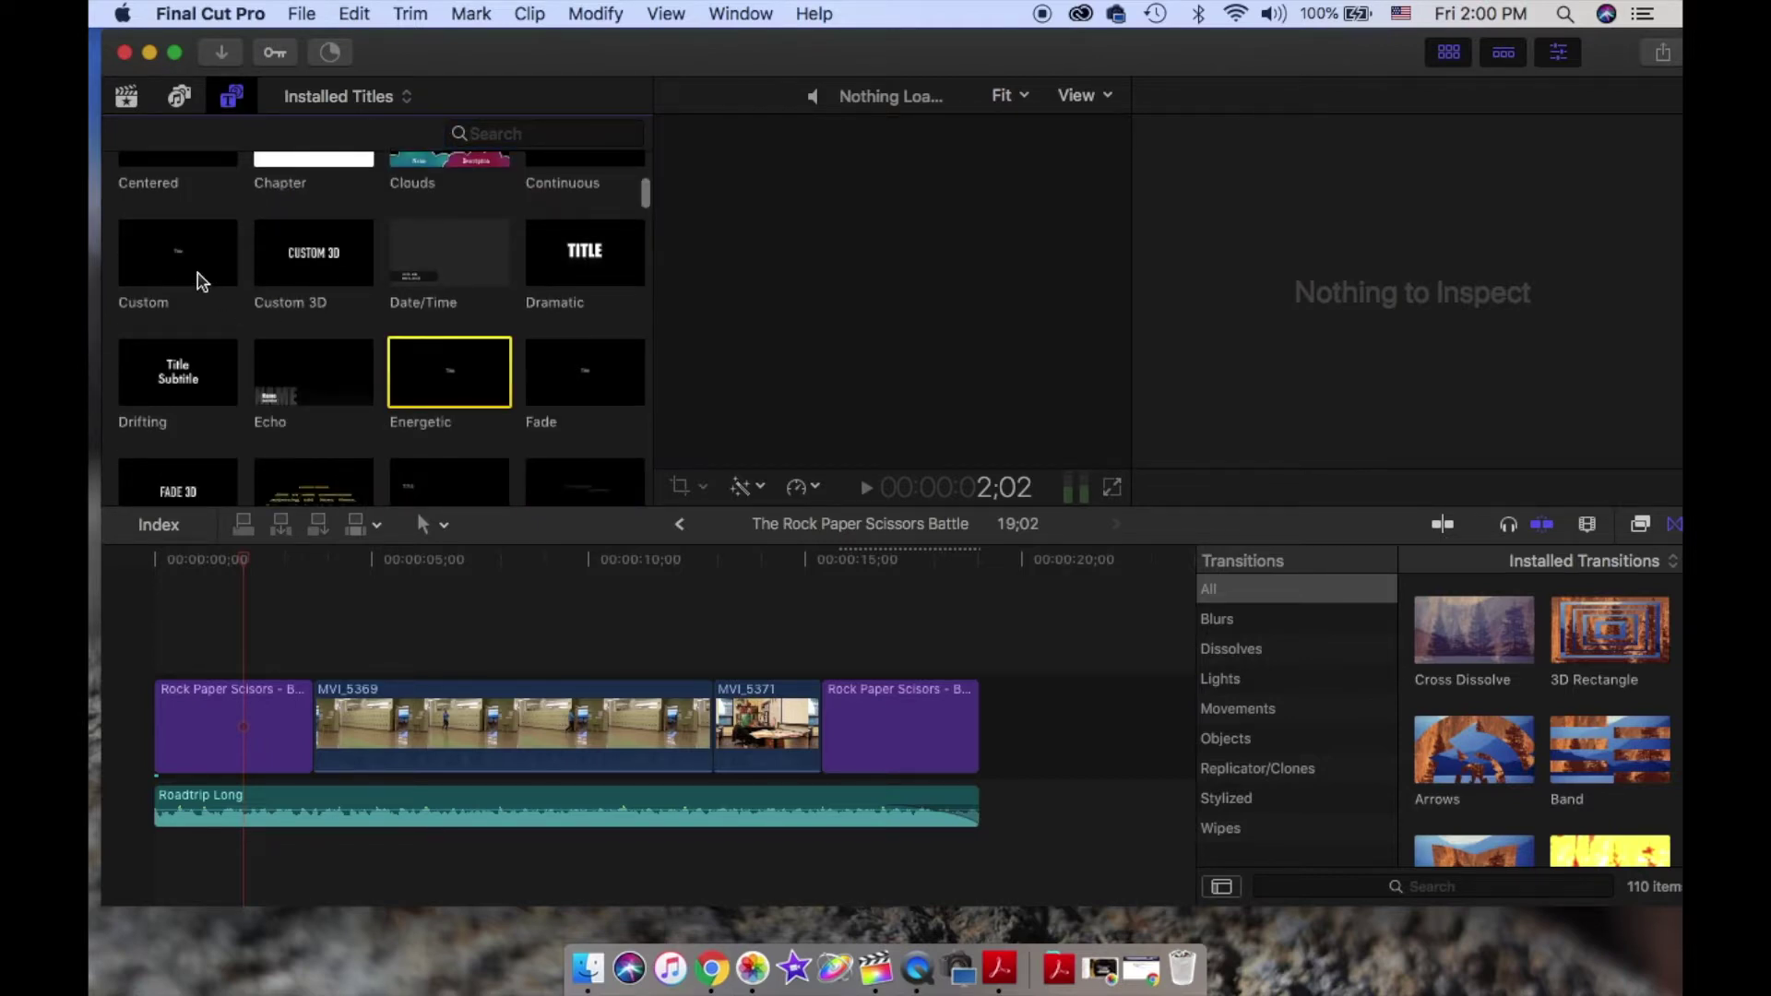
{"action": "scroll", "coordinate": [202, 282], "scroll_direction": "up", "scroll_amount": 5}
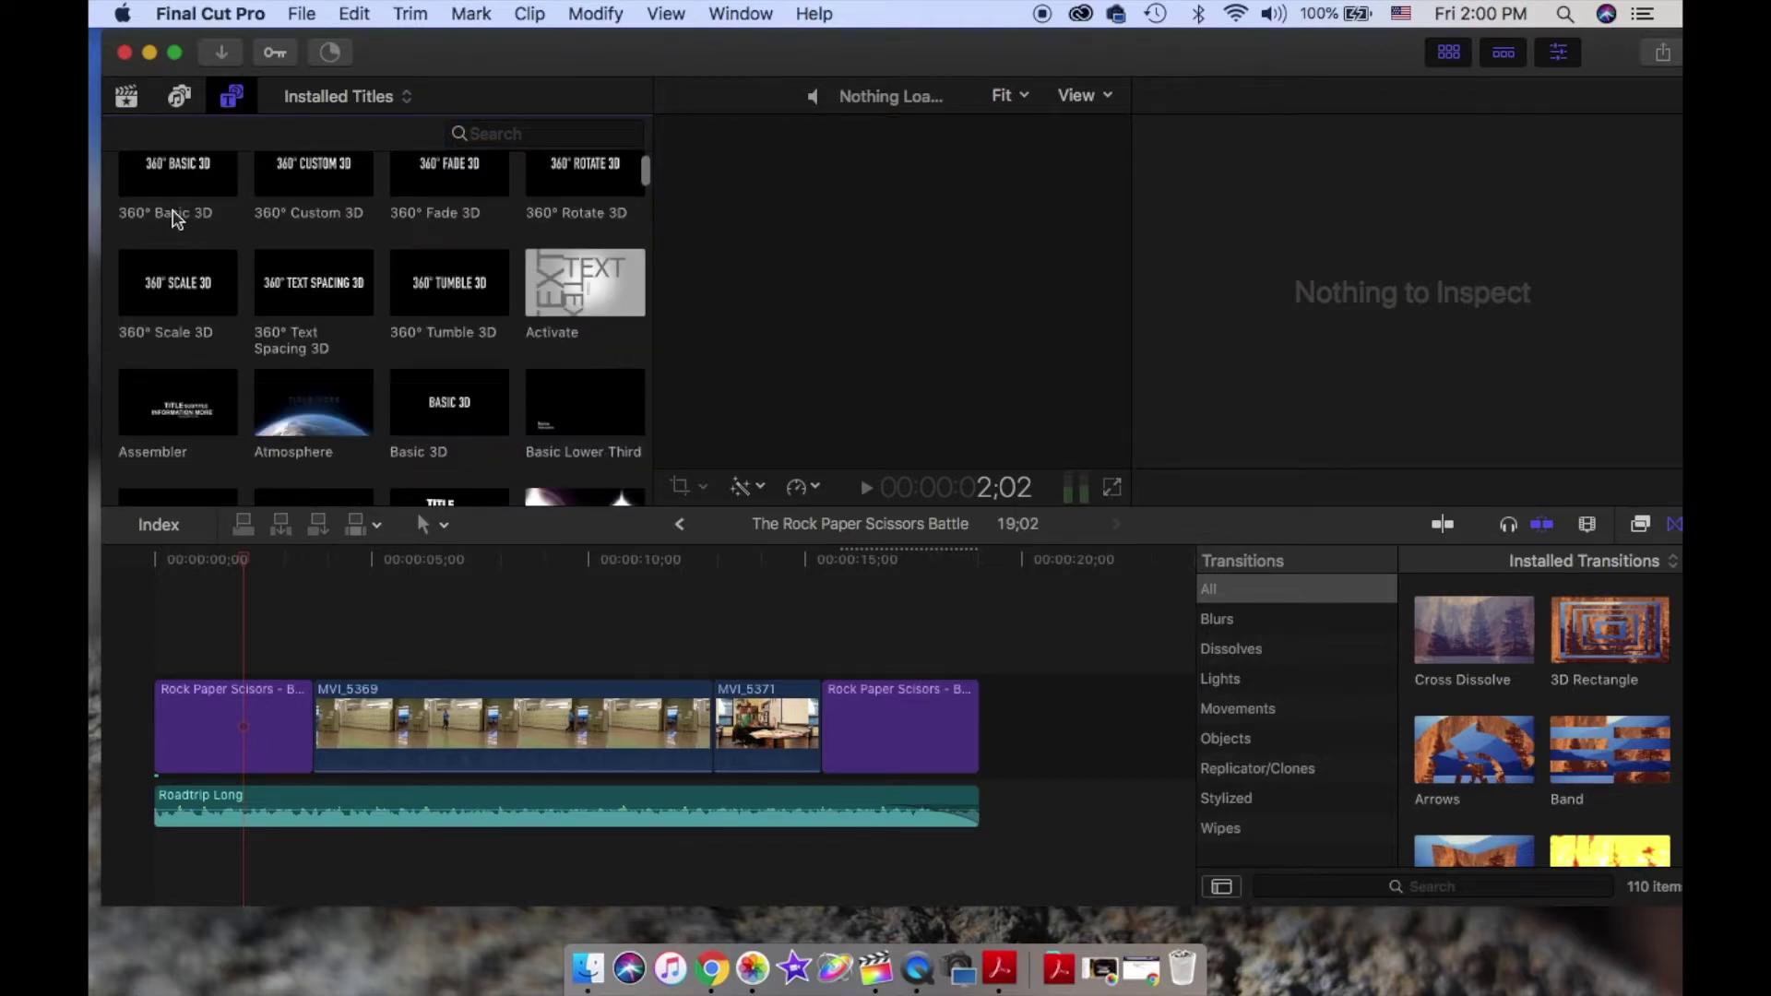
{"action": "scroll", "coordinate": [184, 277], "scroll_direction": "down", "scroll_amount": 2}
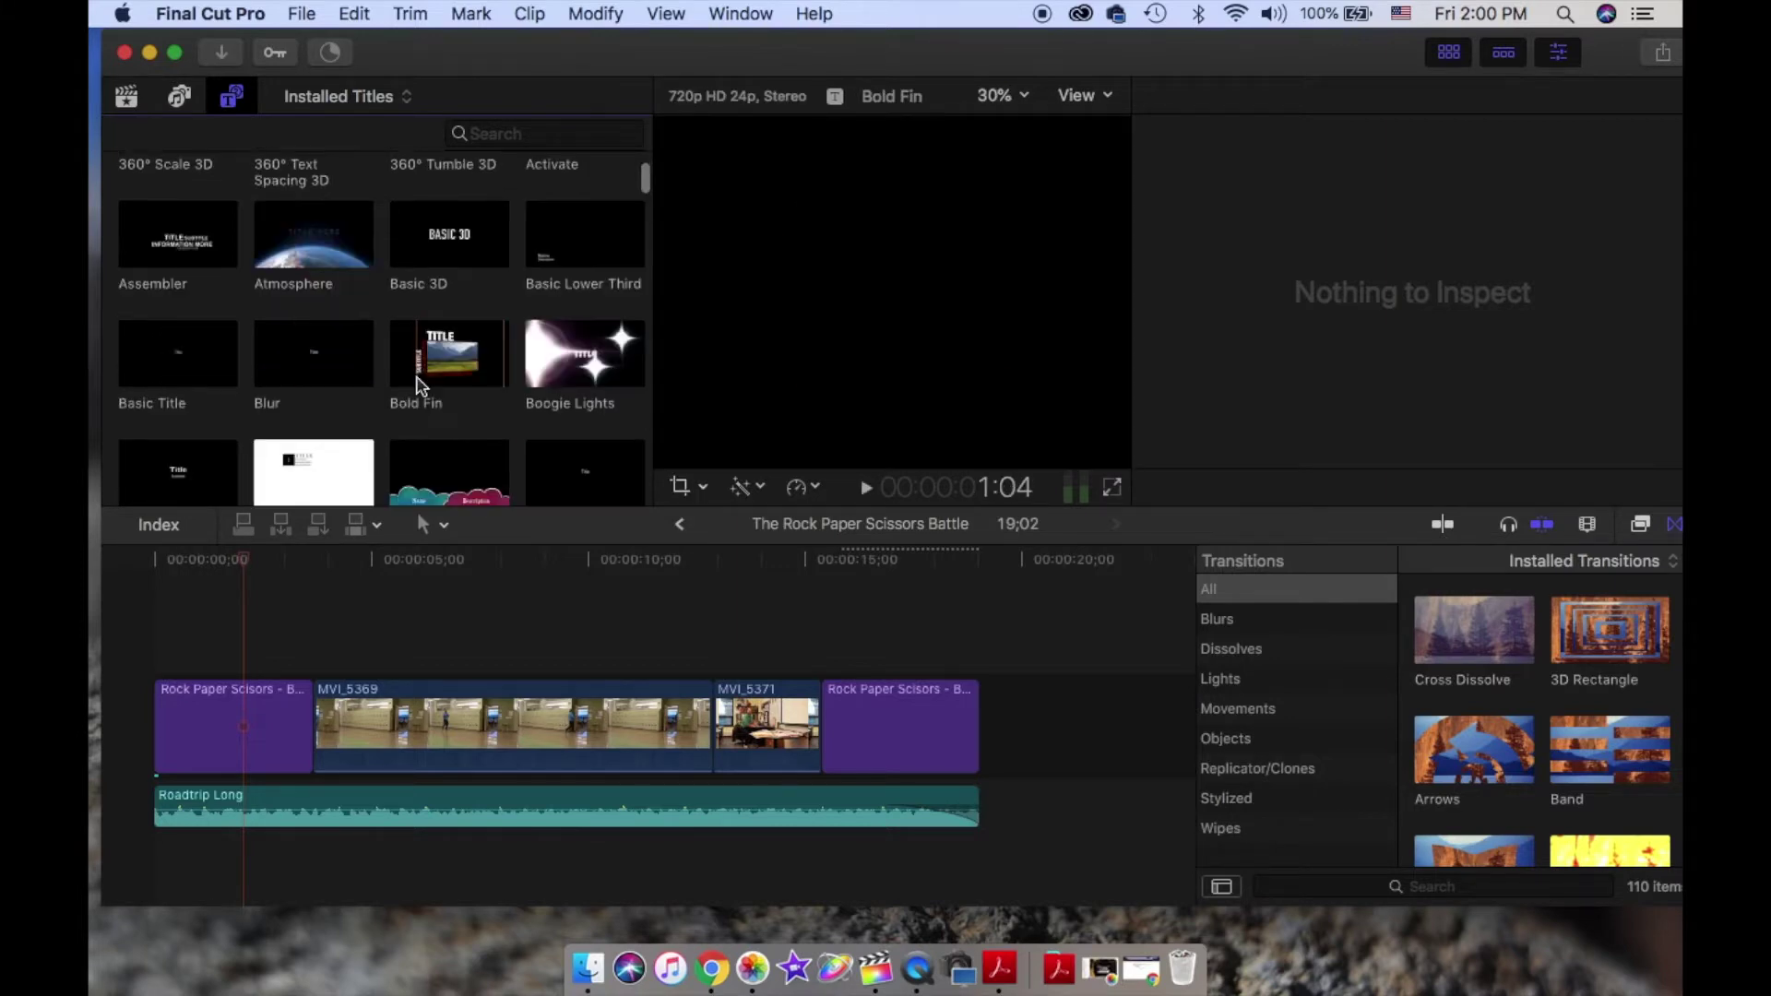
{"action": "left_click_drag", "start_coordinate": [204, 361], "coordinate": [327, 620]}
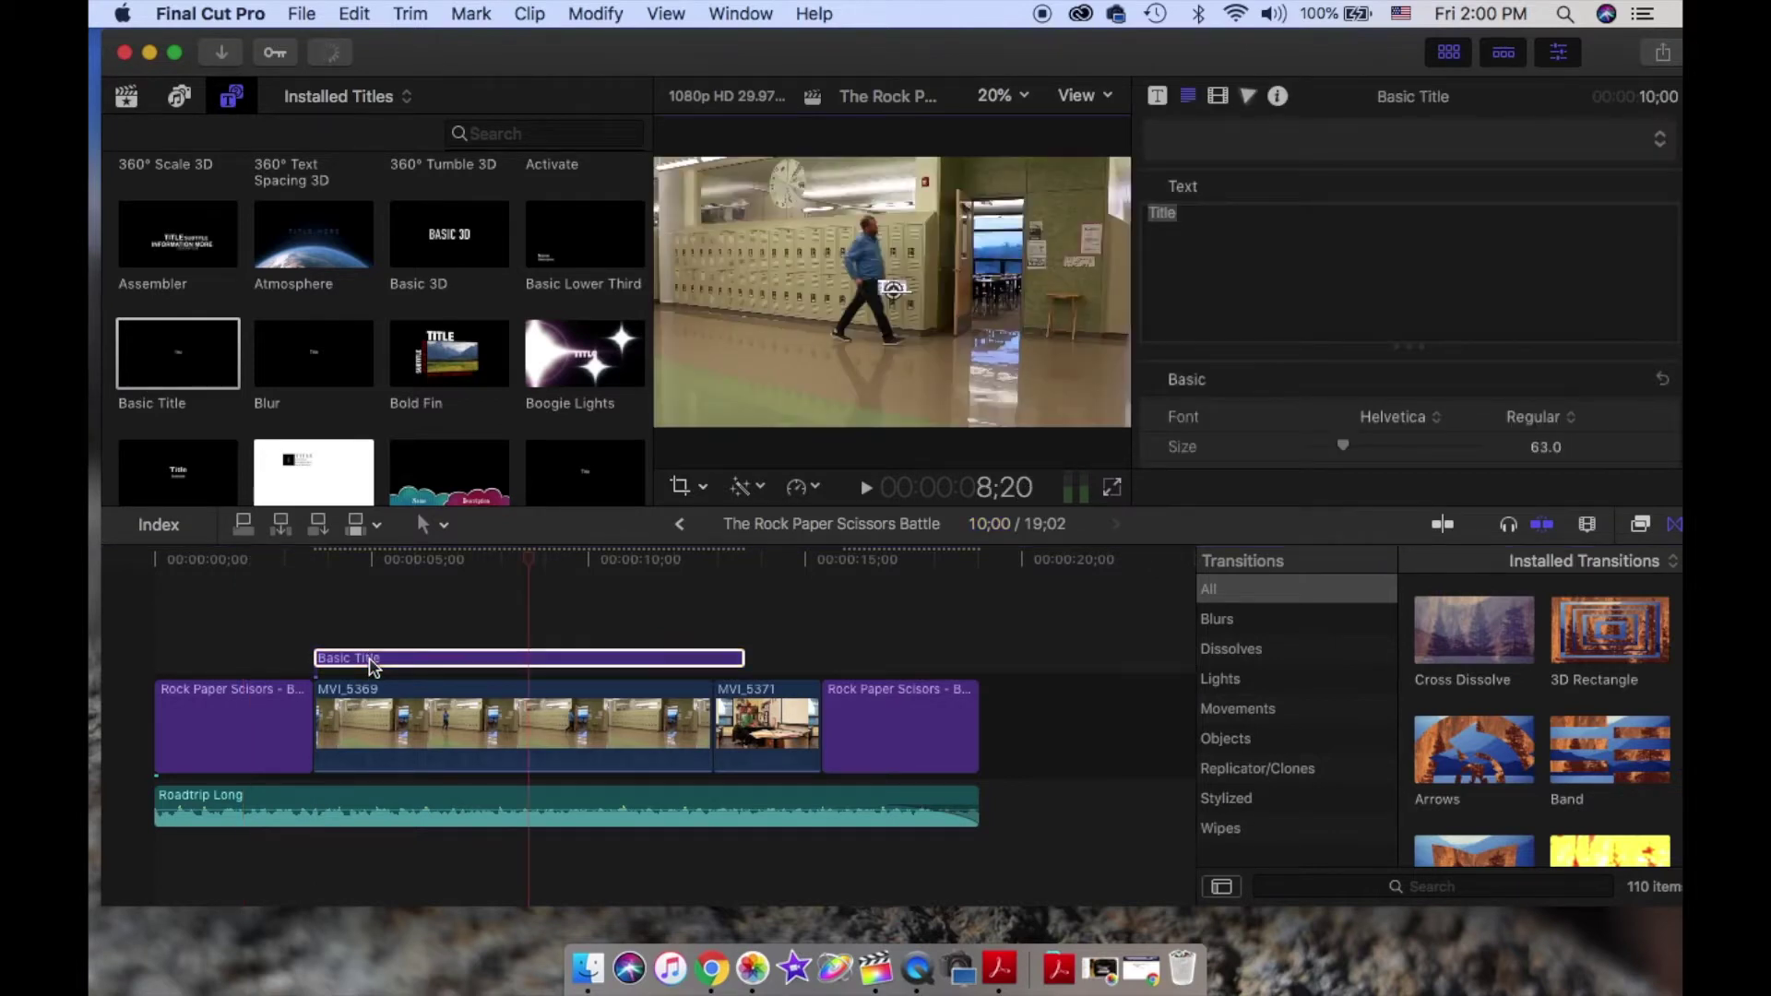
- Replace the placeholder with 'Ttiles Over Your Video', correcting the 'Vidoe' typo
{"action": "type", "text": "Tti"}
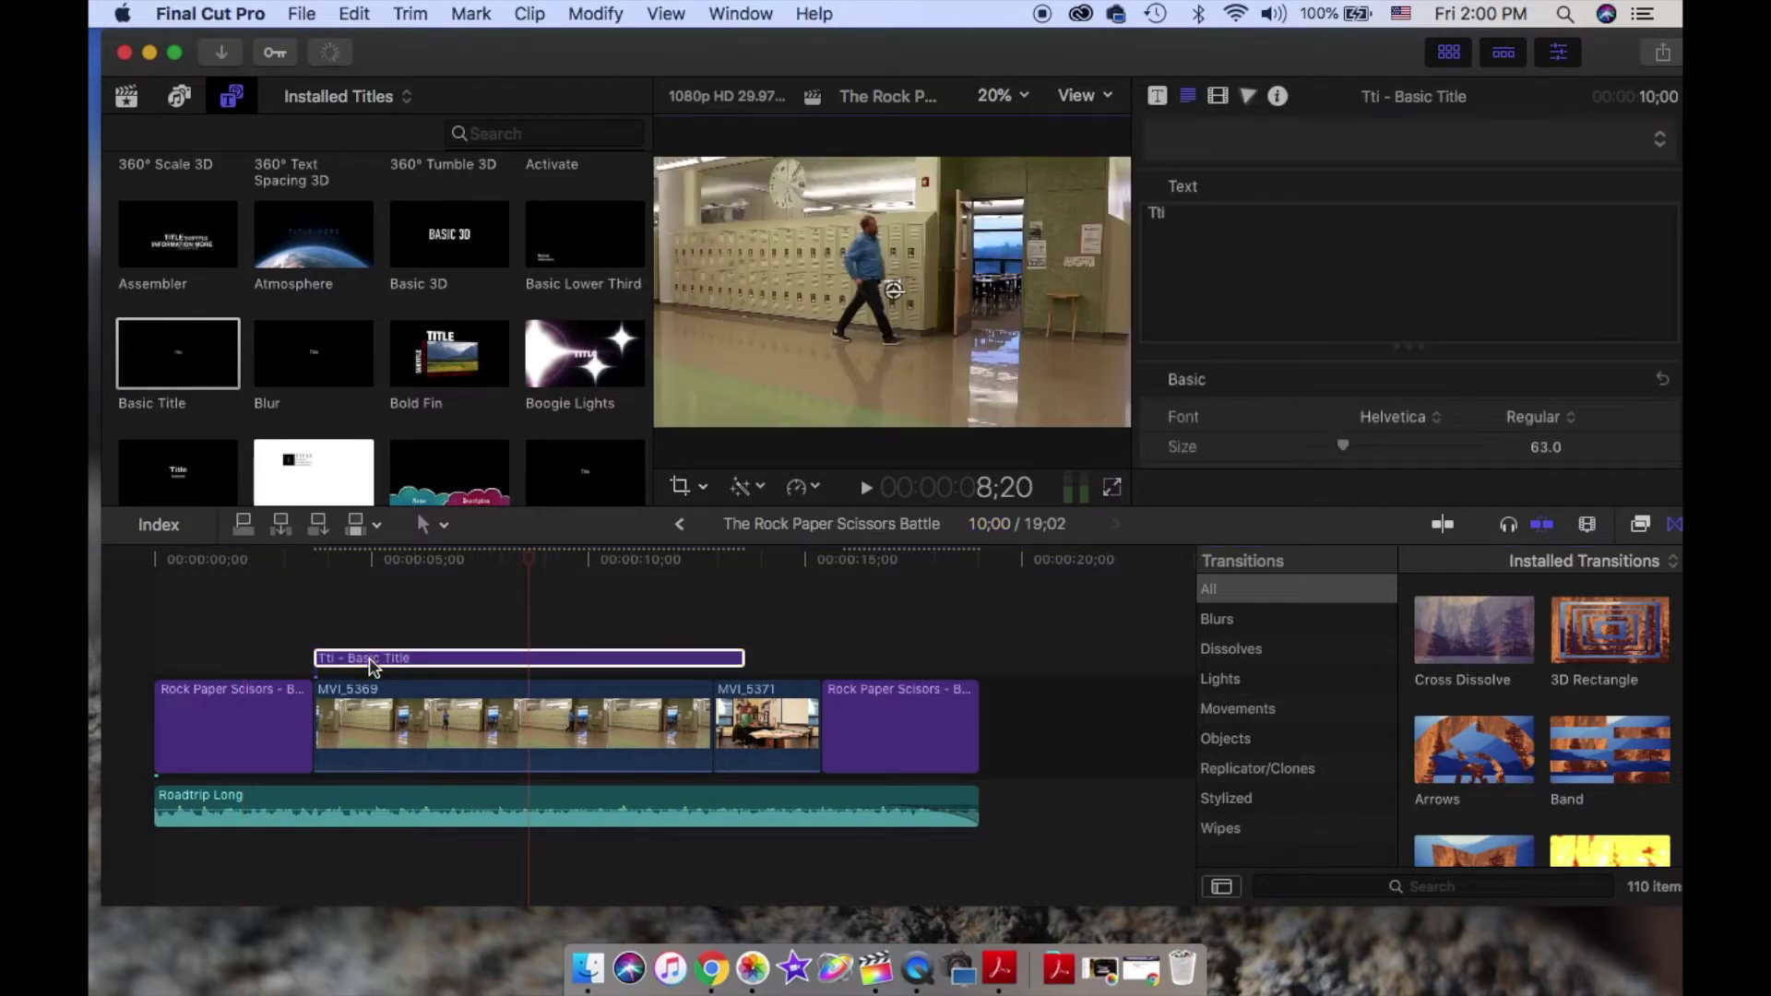
{"action": "key", "text": "BackSpace"}
{"action": "key", "text": "BackSpace"}
{"action": "type", "text": "tiles"}
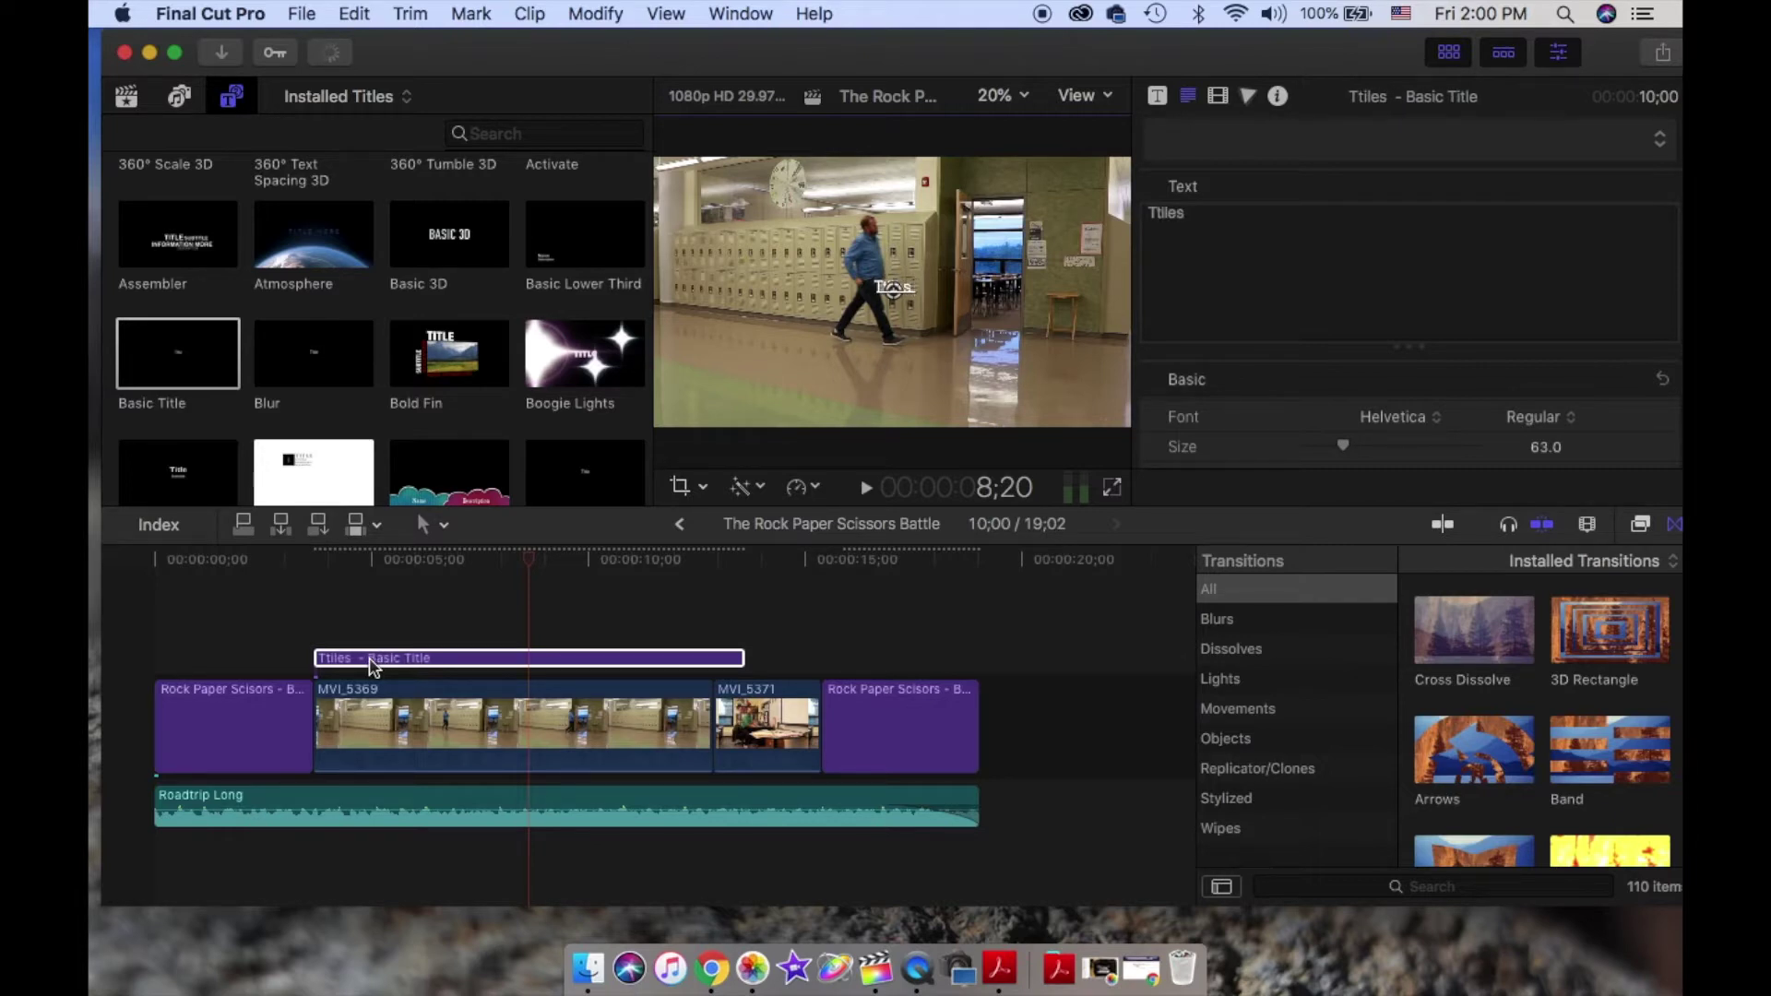
{"action": "type", "text": " Over"}
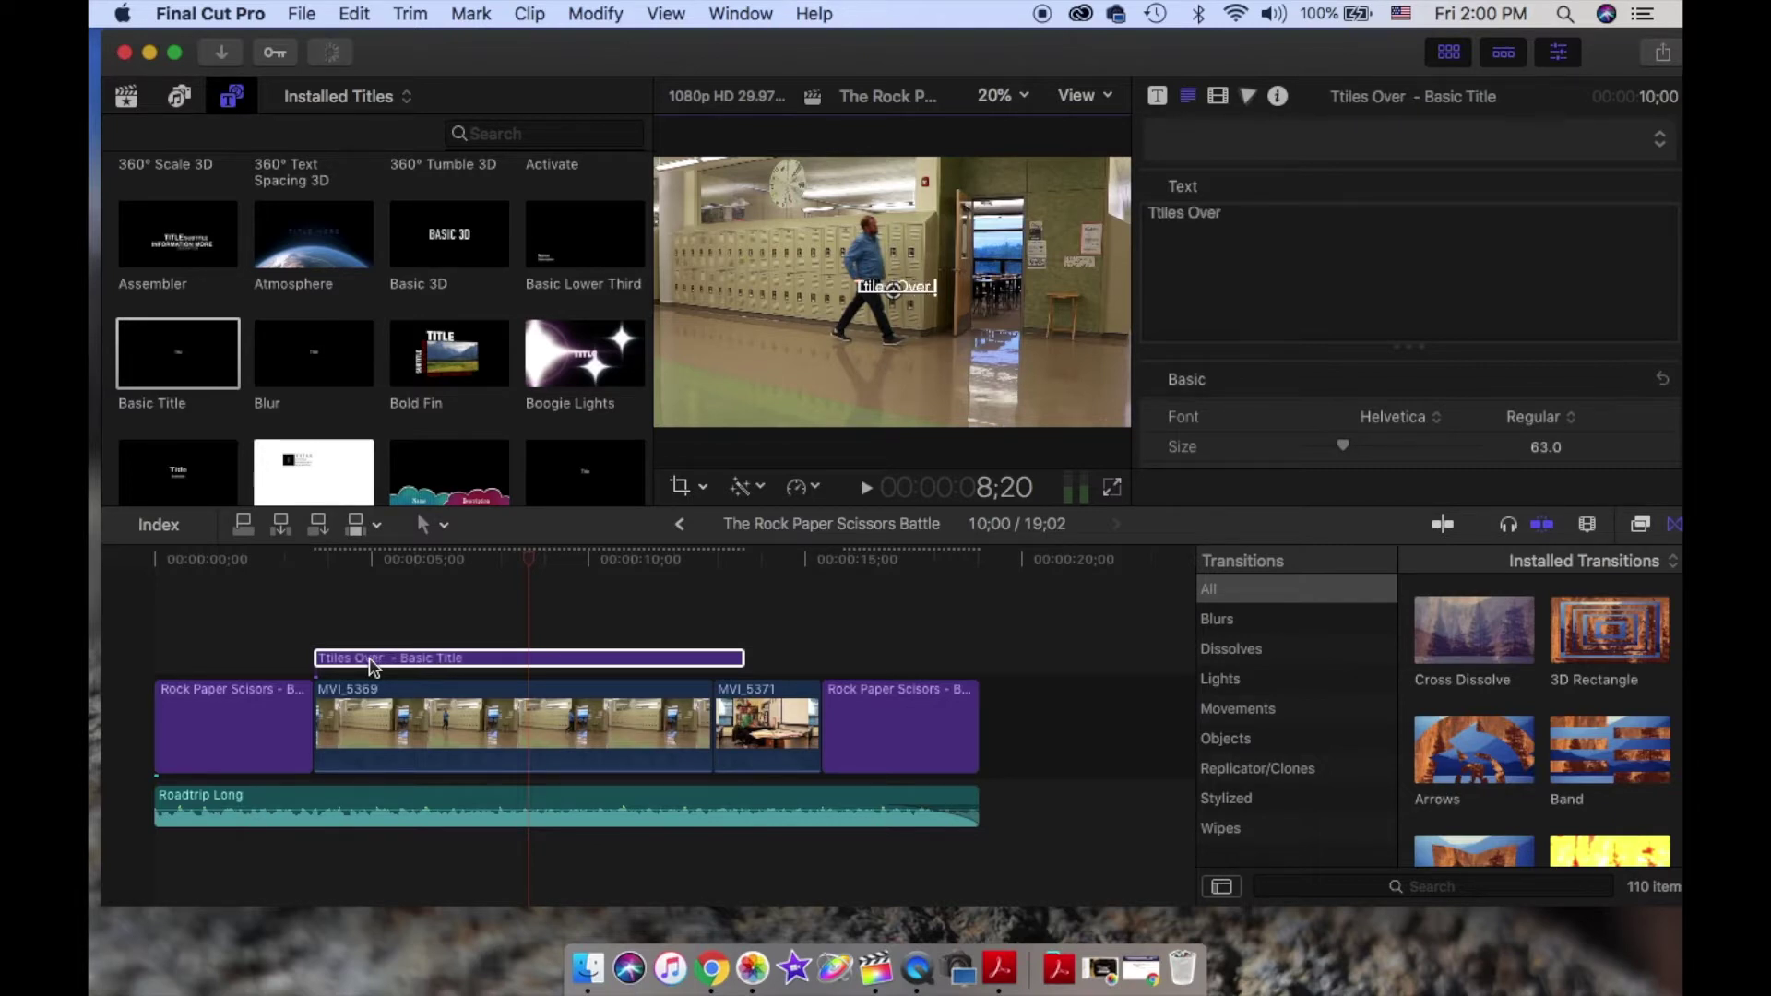
{"action": "type", "text": " Your Vidoe"}
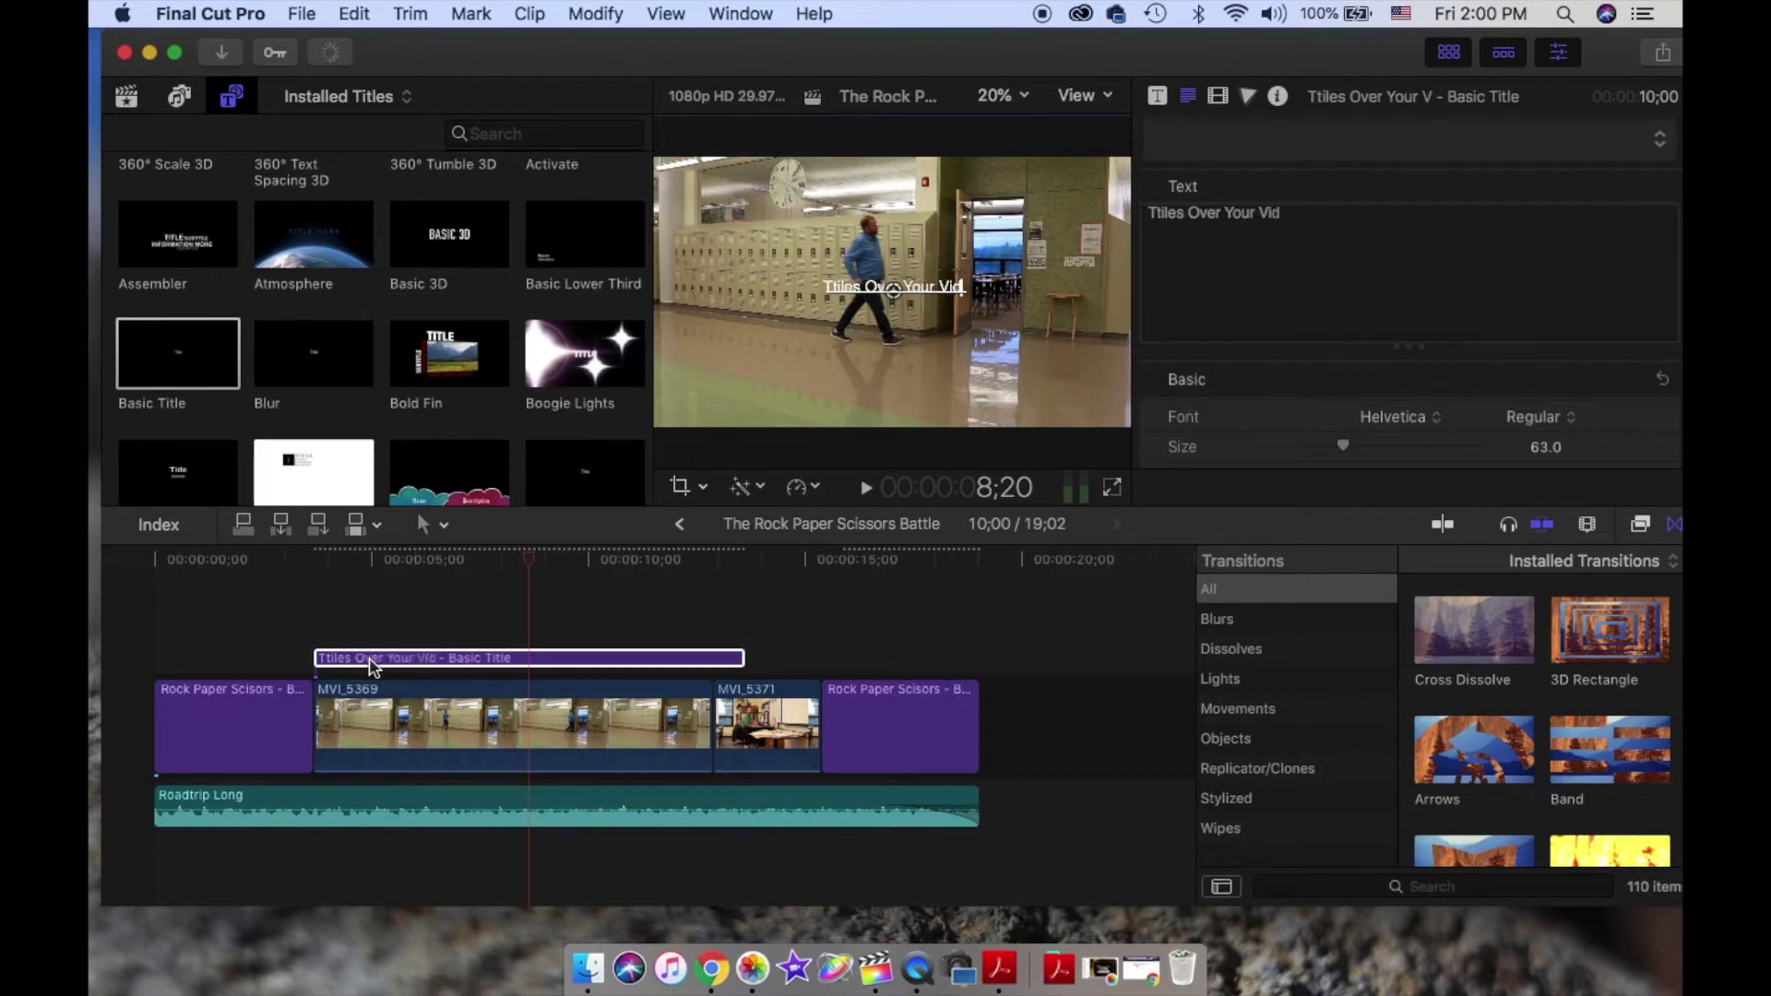
{"action": "key", "text": "BackSpace"}
{"action": "key", "text": "BackSpace"}
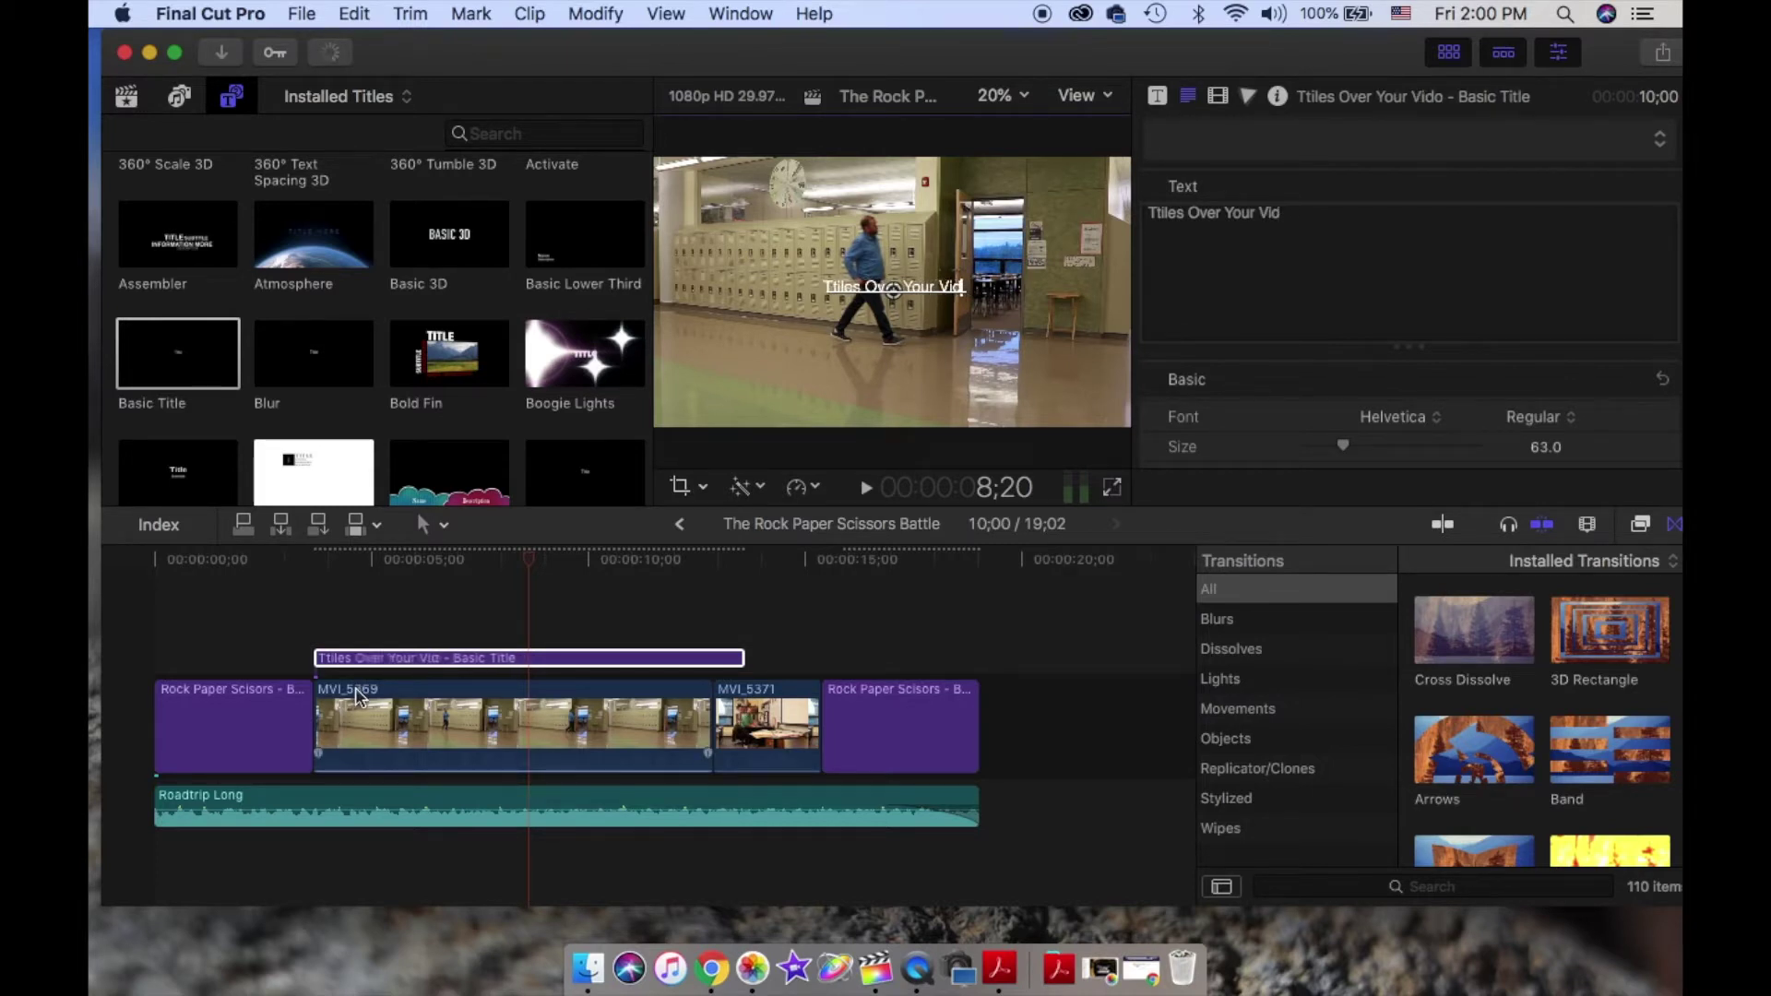
{"action": "type", "text": "eo"}
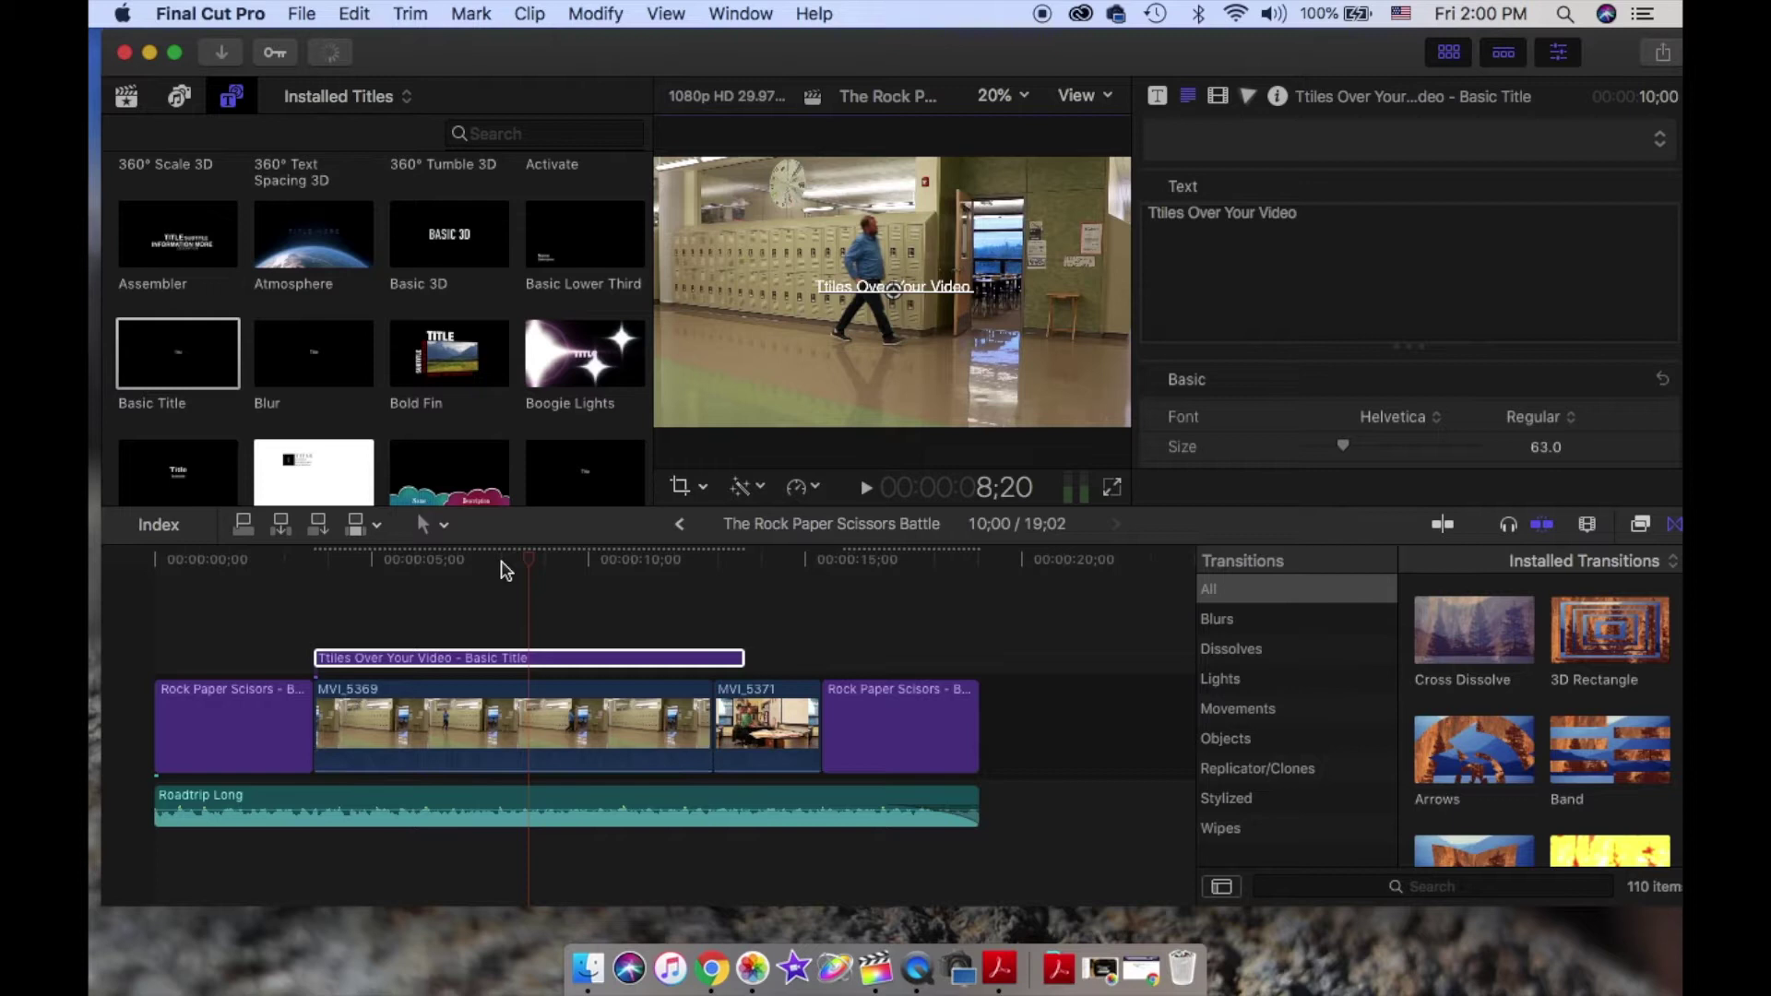
- Move the overlay title low in the frame and enlarge its text to size 131
{"action": "left_click_drag", "start_coordinate": [891, 302], "coordinate": [792, 392]}
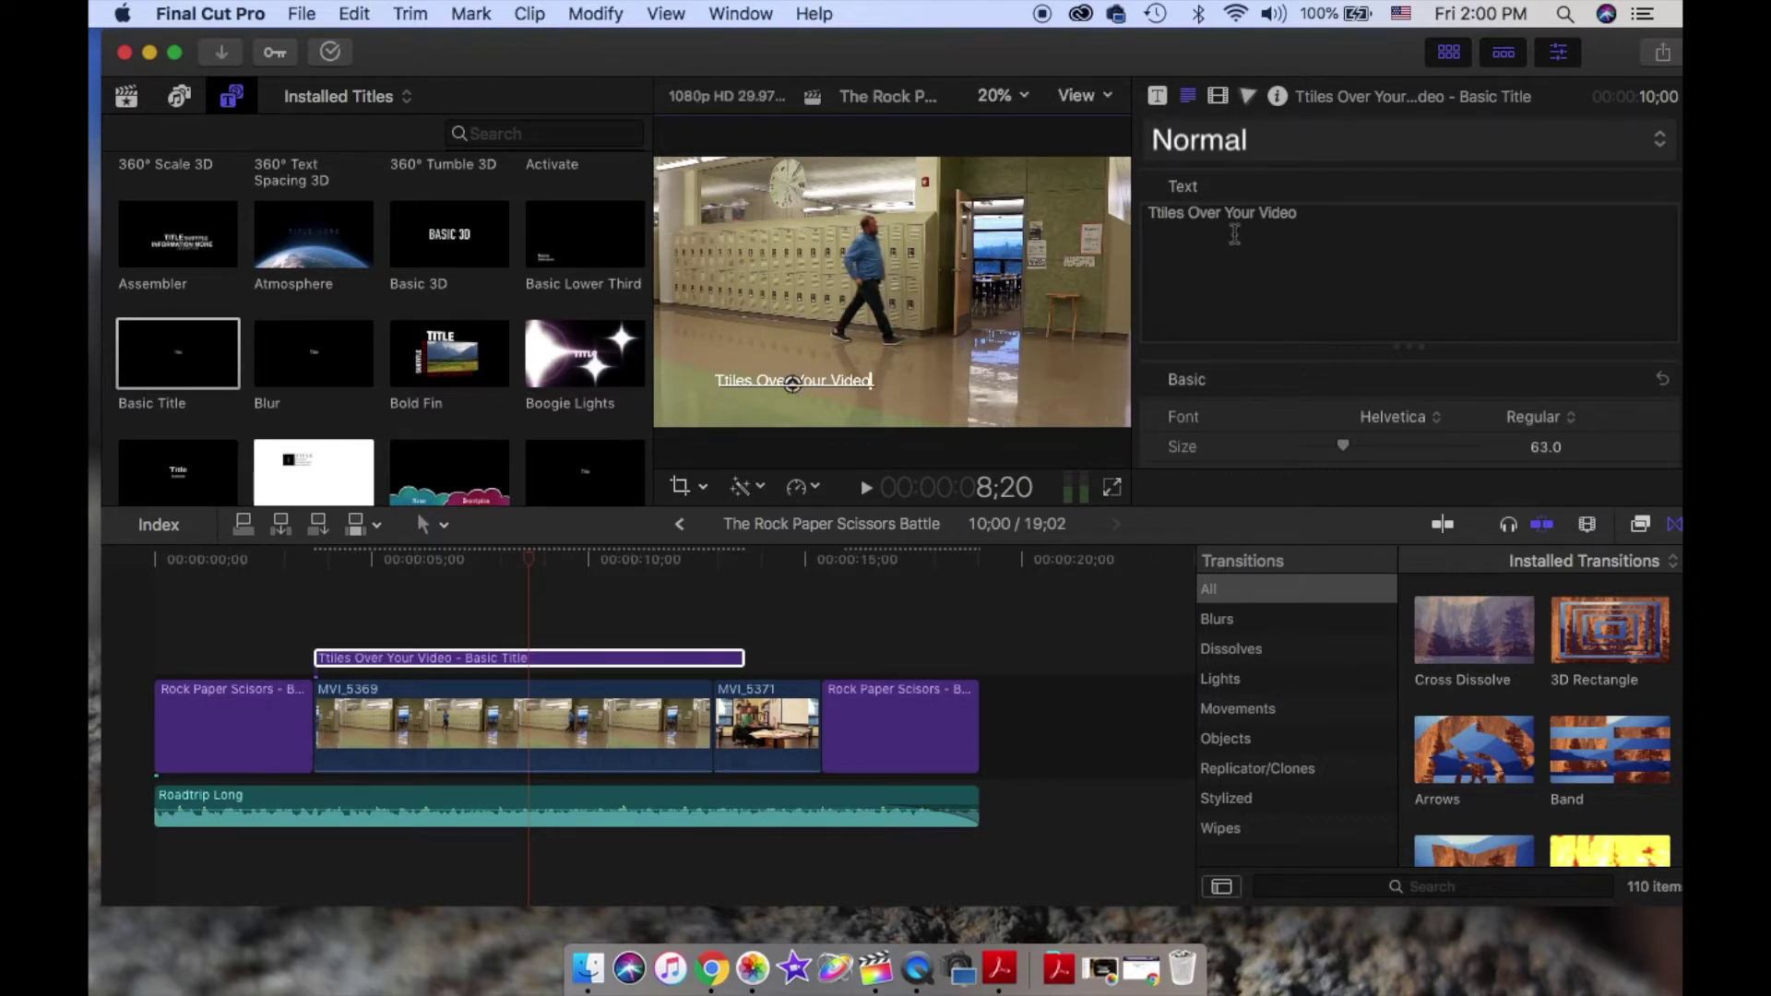
{"action": "left_click_drag", "start_coordinate": [1302, 212], "coordinate": [1110, 249]}
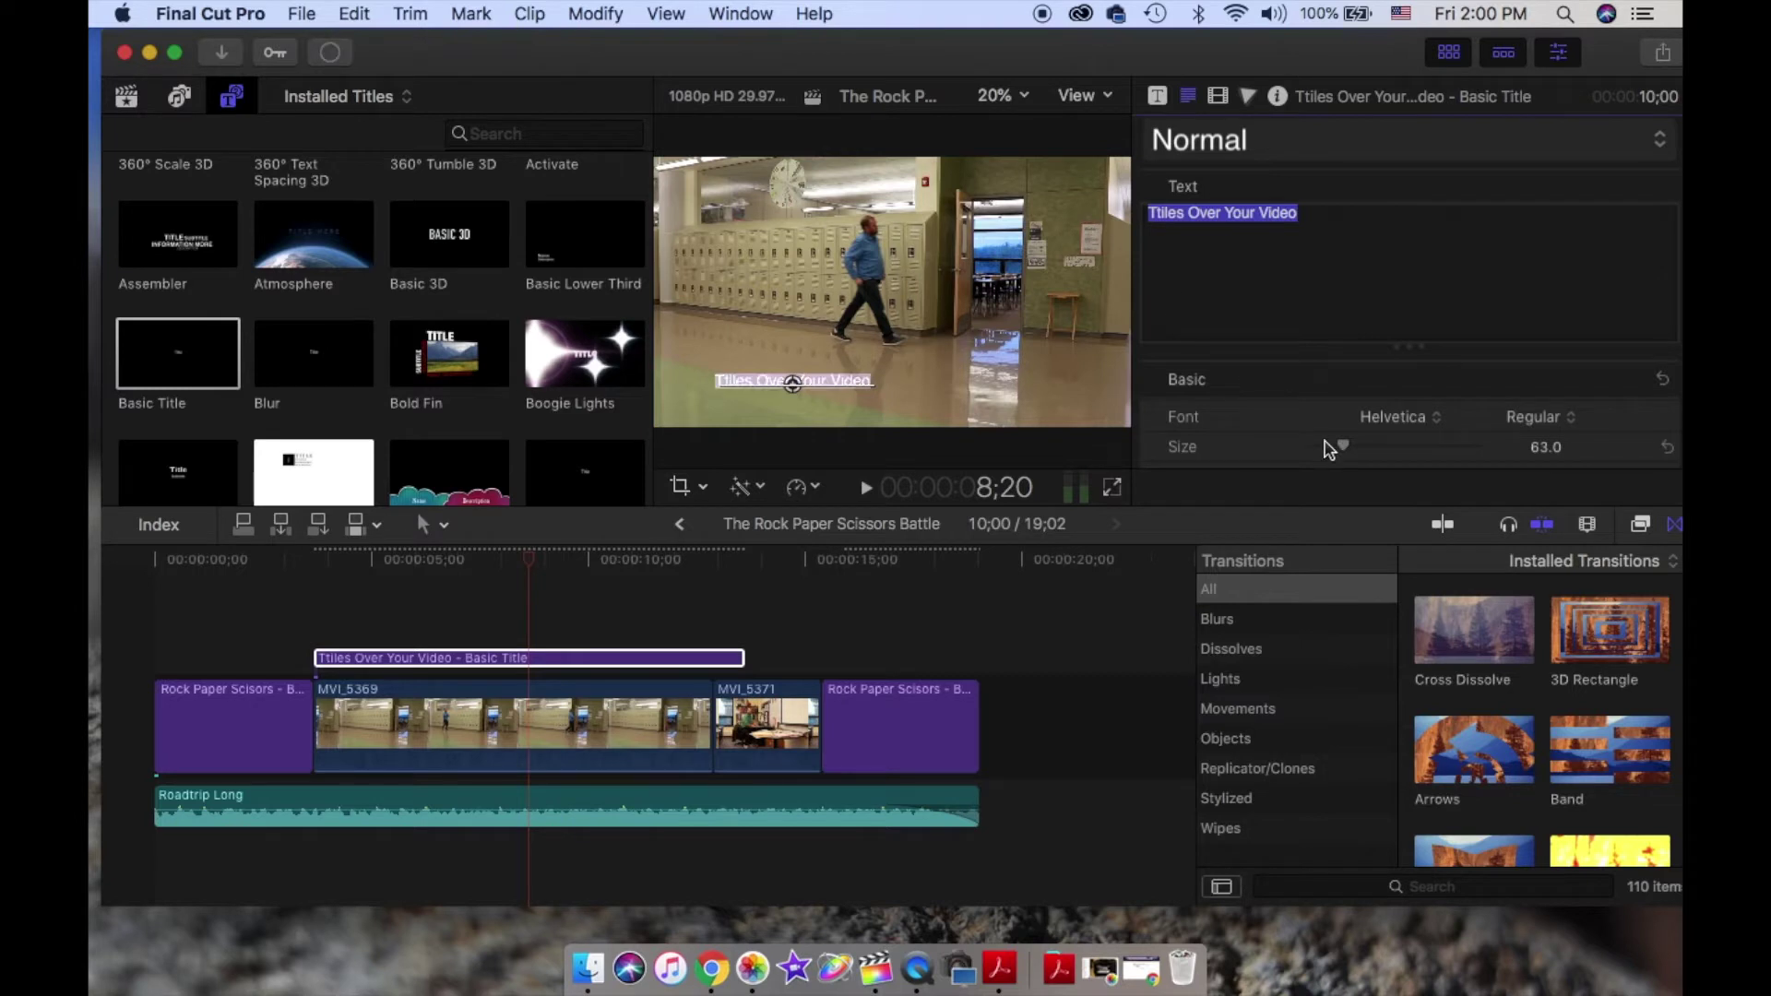
{"action": "left_click_drag", "start_coordinate": [1353, 445], "coordinate": [1384, 449]}
{"action": "left_click_drag", "start_coordinate": [796, 385], "coordinate": [849, 395]}
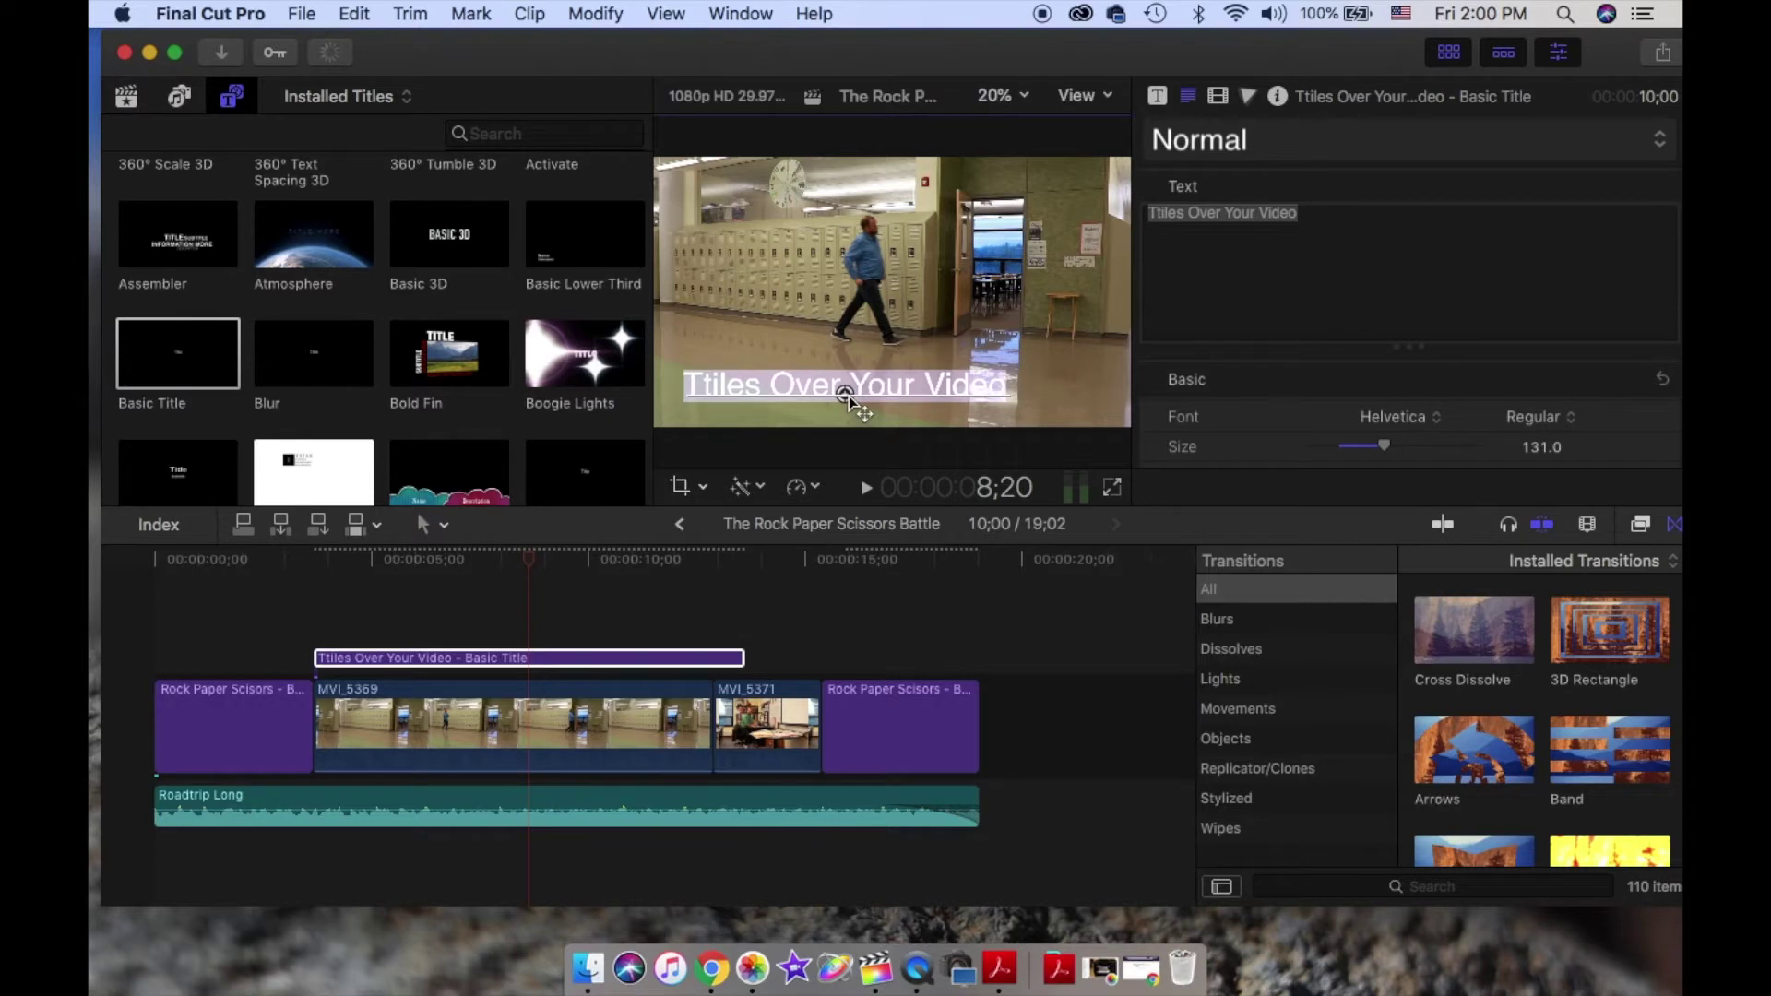
- Correct the title text's spelling to 'Titles Over Your Video'
{"action": "left_click", "coordinate": [1165, 212]}
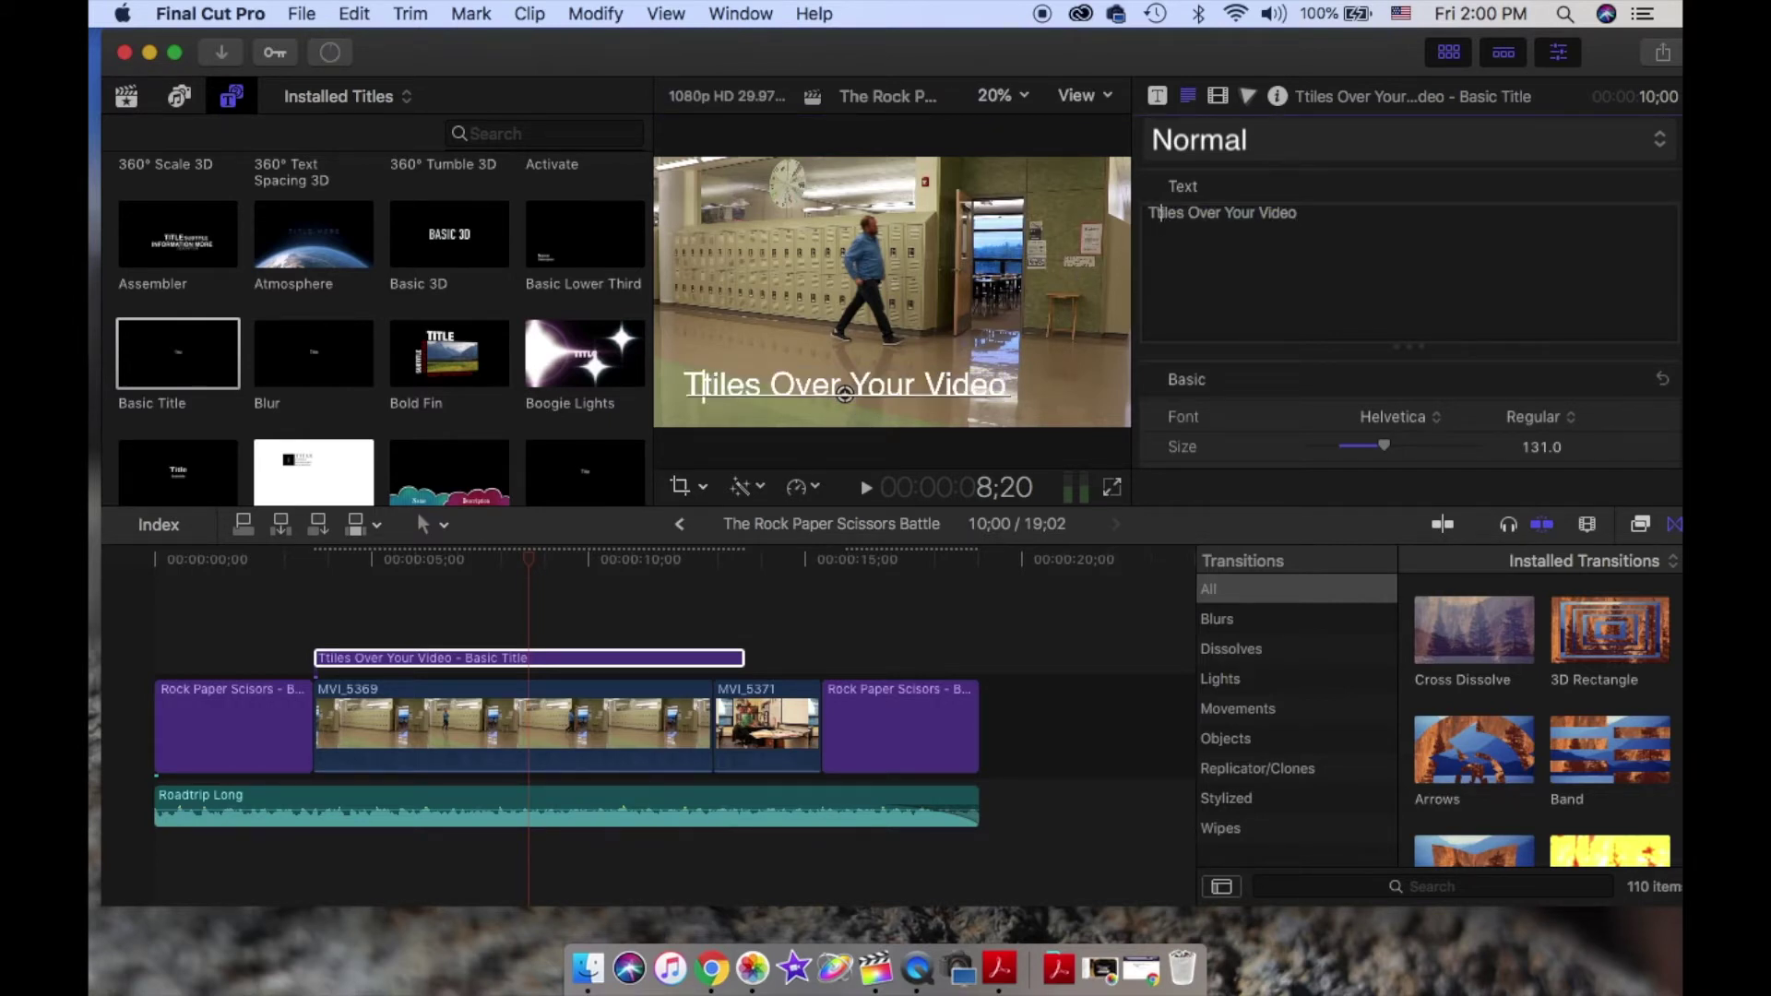
{"action": "key", "text": "BackSpace"}
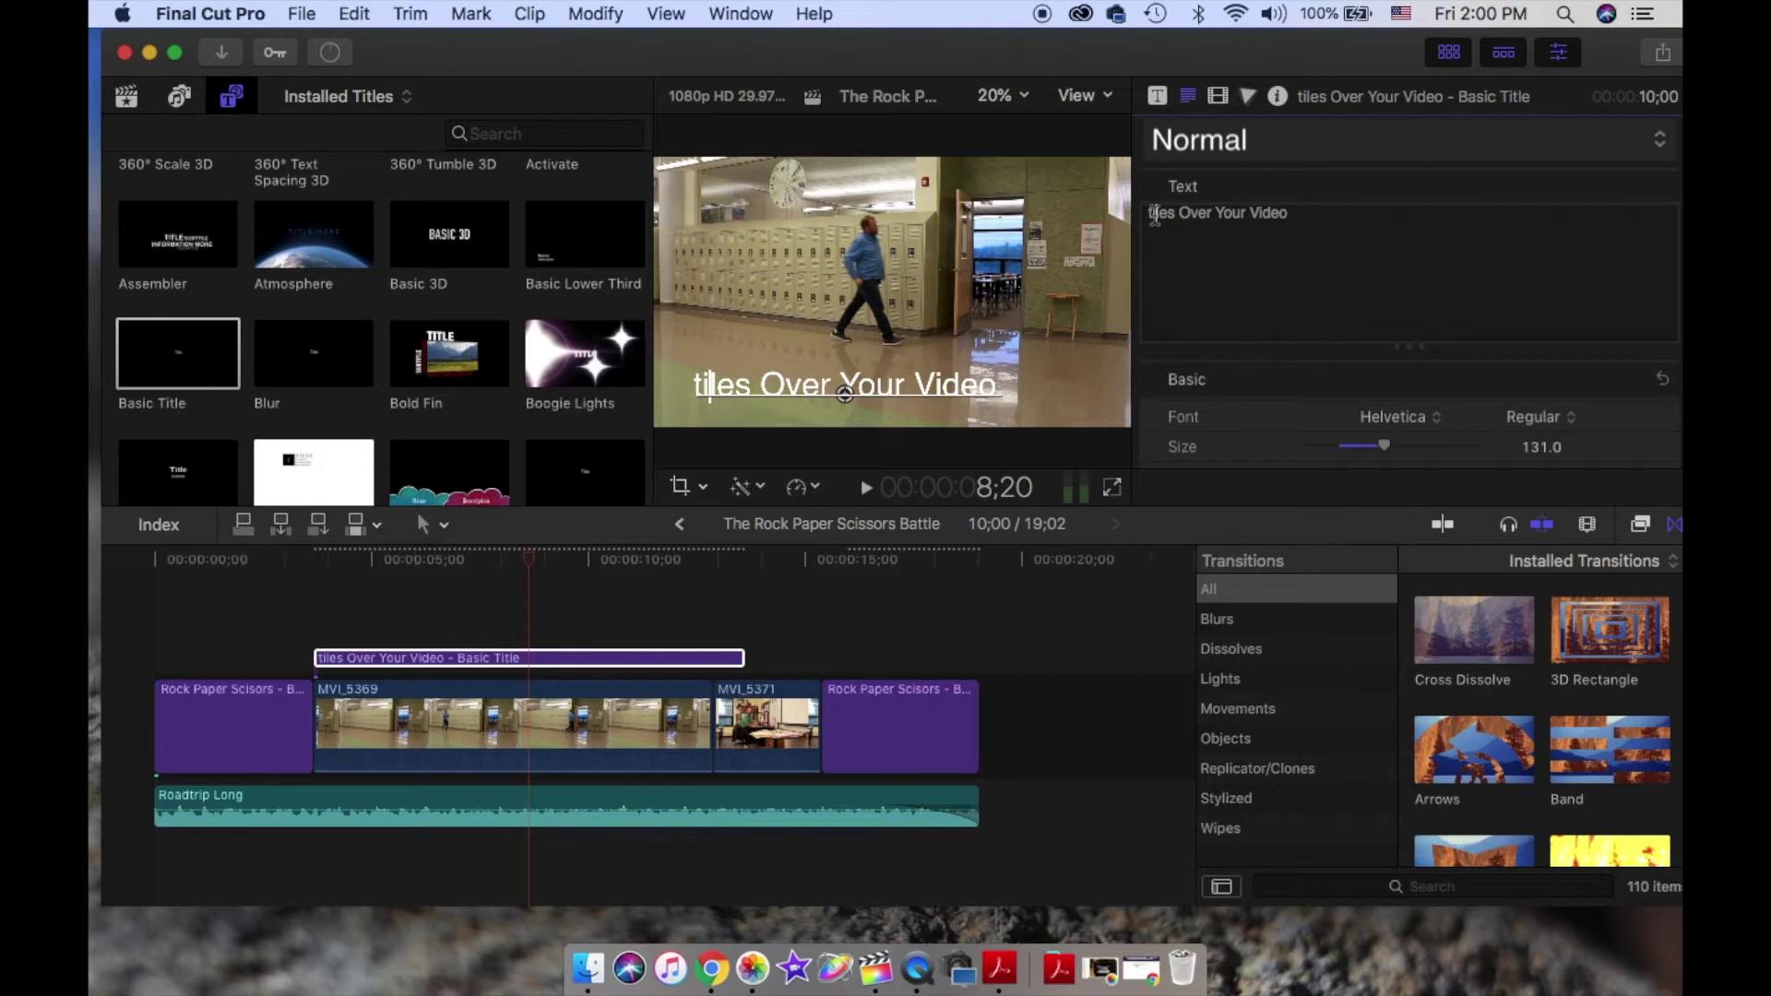
{"action": "type", "text": "t"}
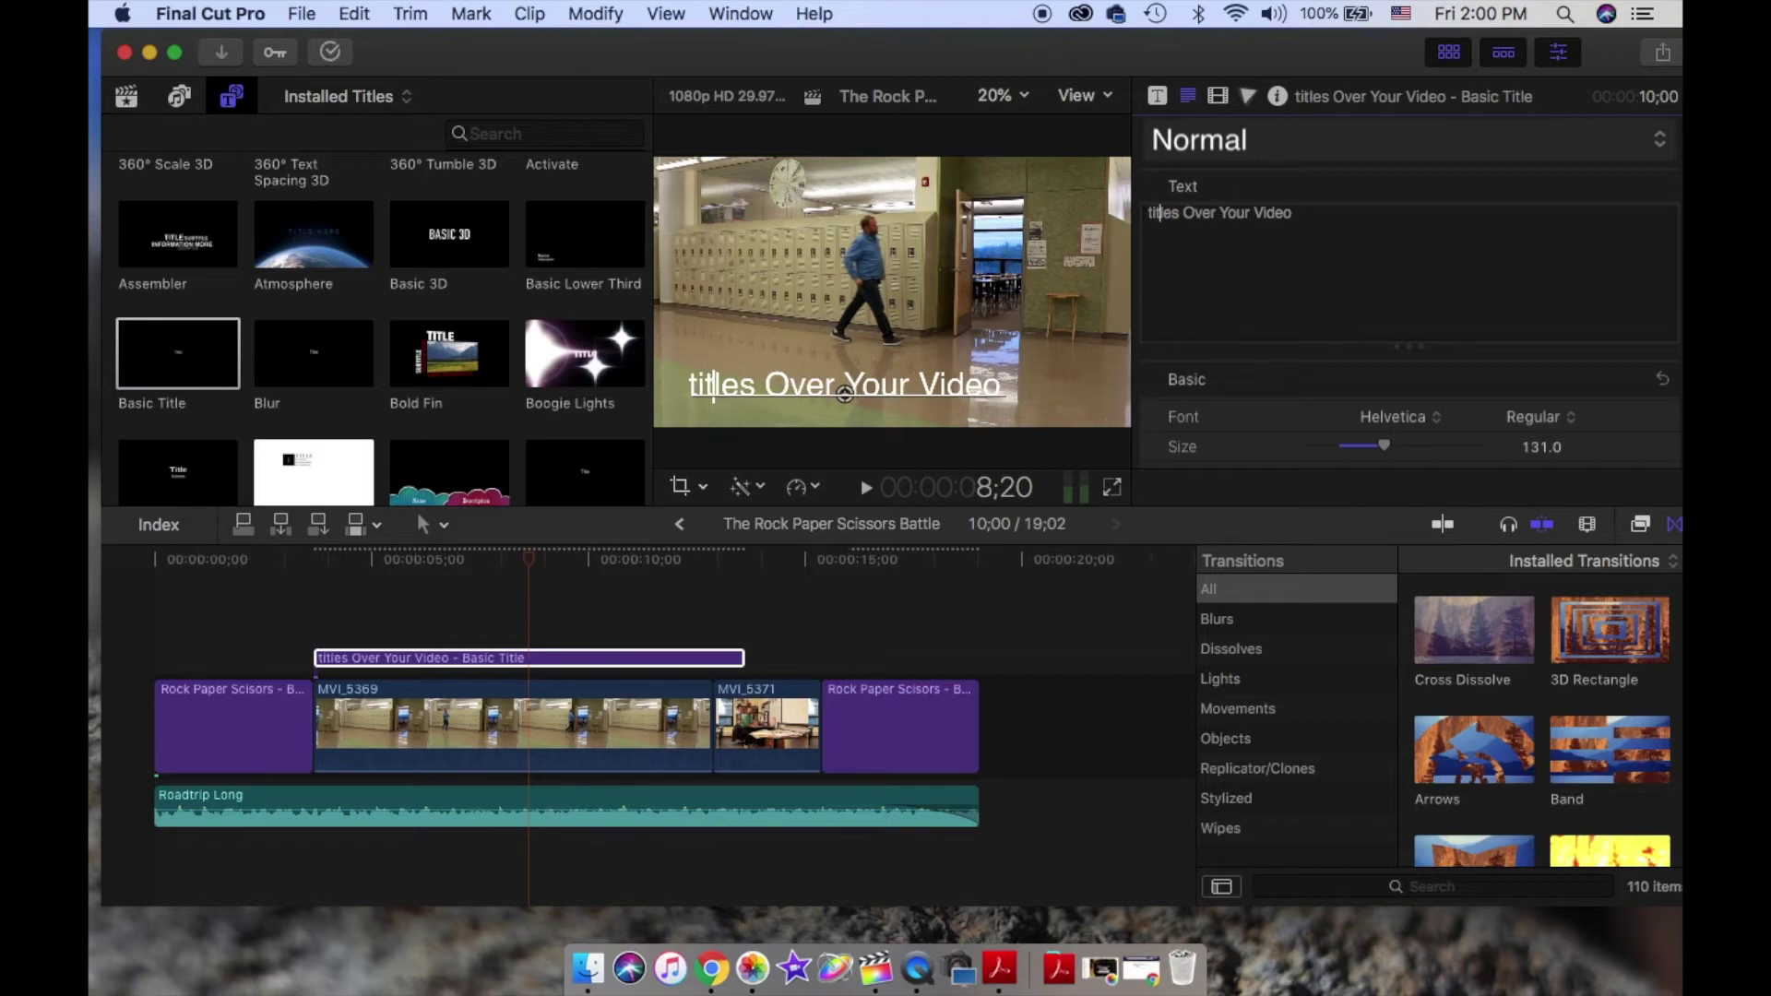
{"action": "left_click", "coordinate": [720, 384]}
{"action": "key", "text": "BackSpace"}
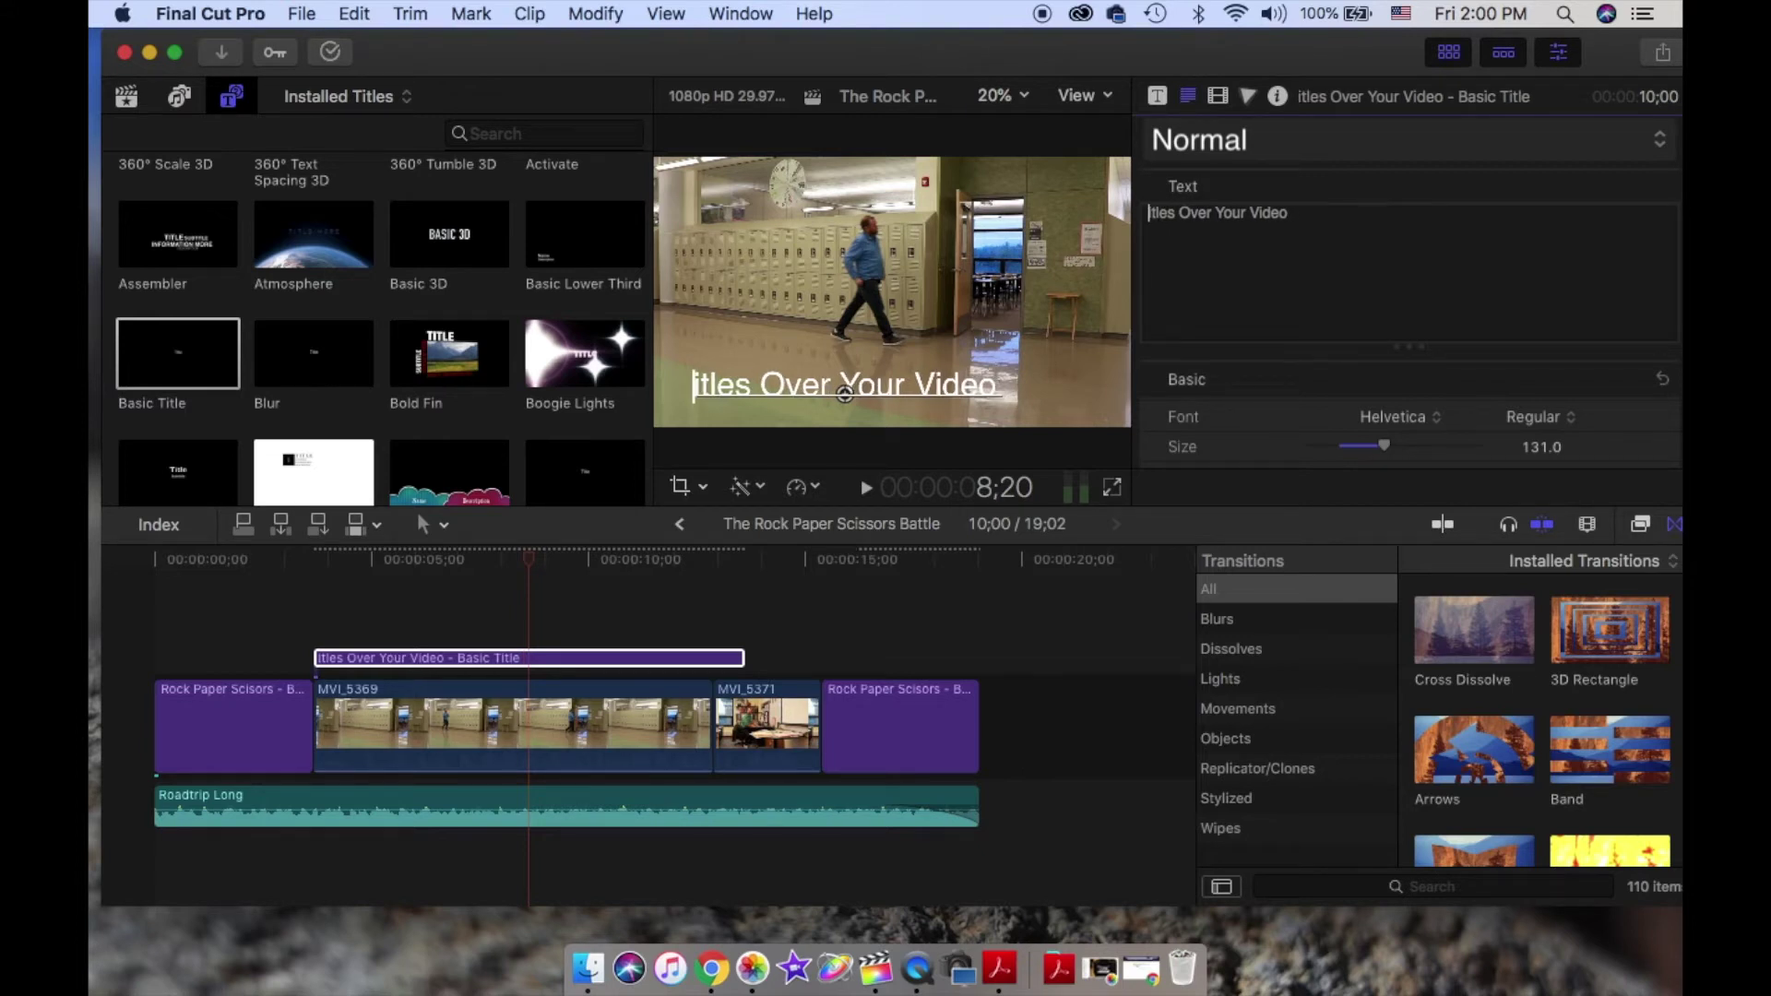
{"action": "type", "text": "T"}
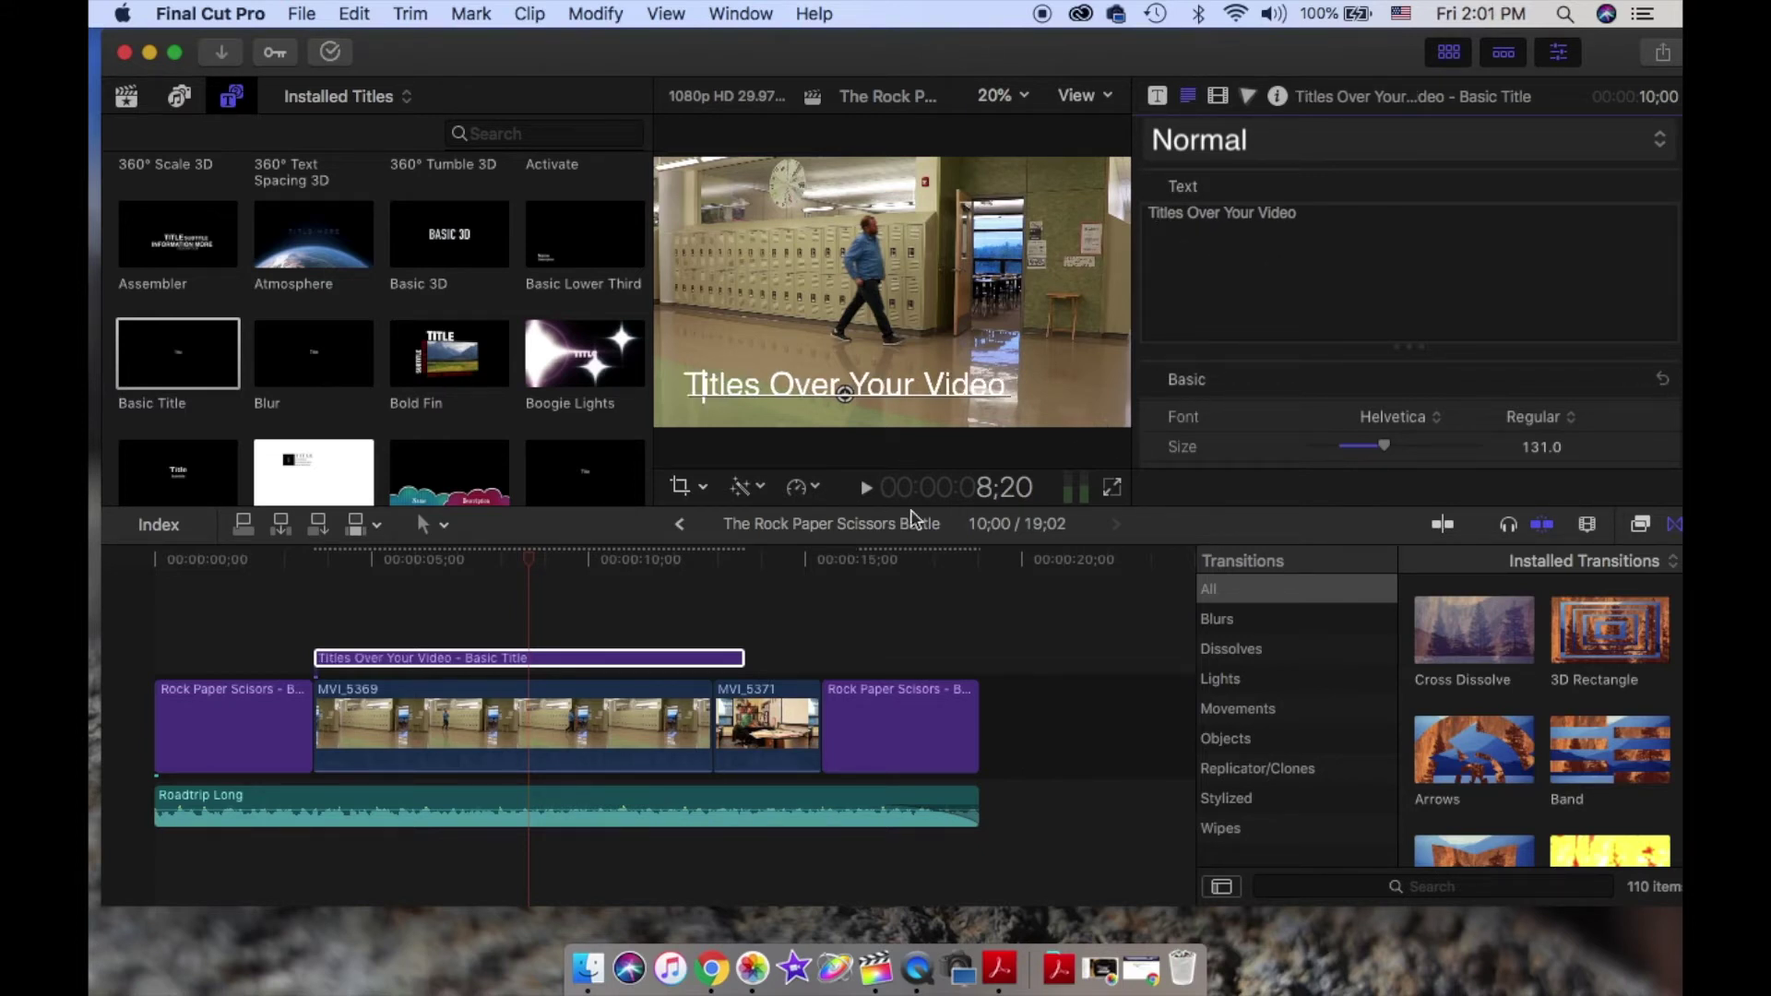
{"action": "left_click", "coordinate": [1395, 420]}
- Change the overlay title's font to Hiragino Kaku Gothic StdN W8
{"action": "left_click", "coordinate": [1396, 423]}
{"action": "left_click", "coordinate": [1396, 422]}
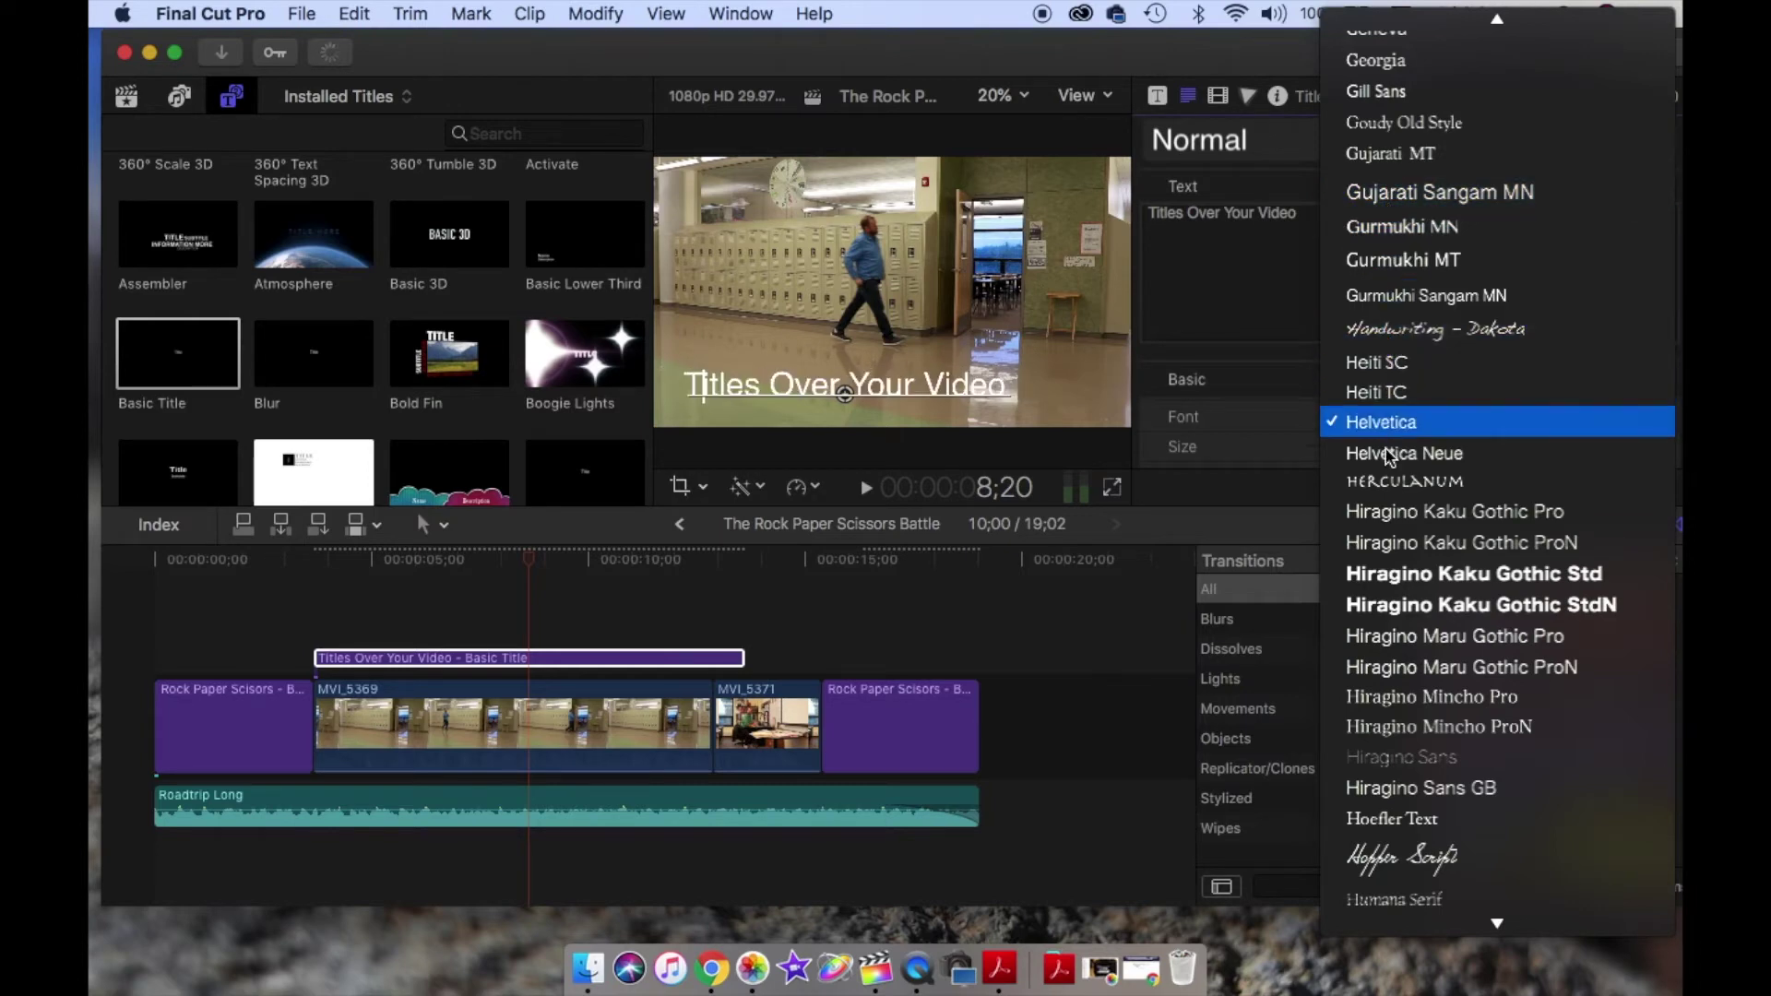
{"action": "left_click", "coordinate": [1384, 616]}
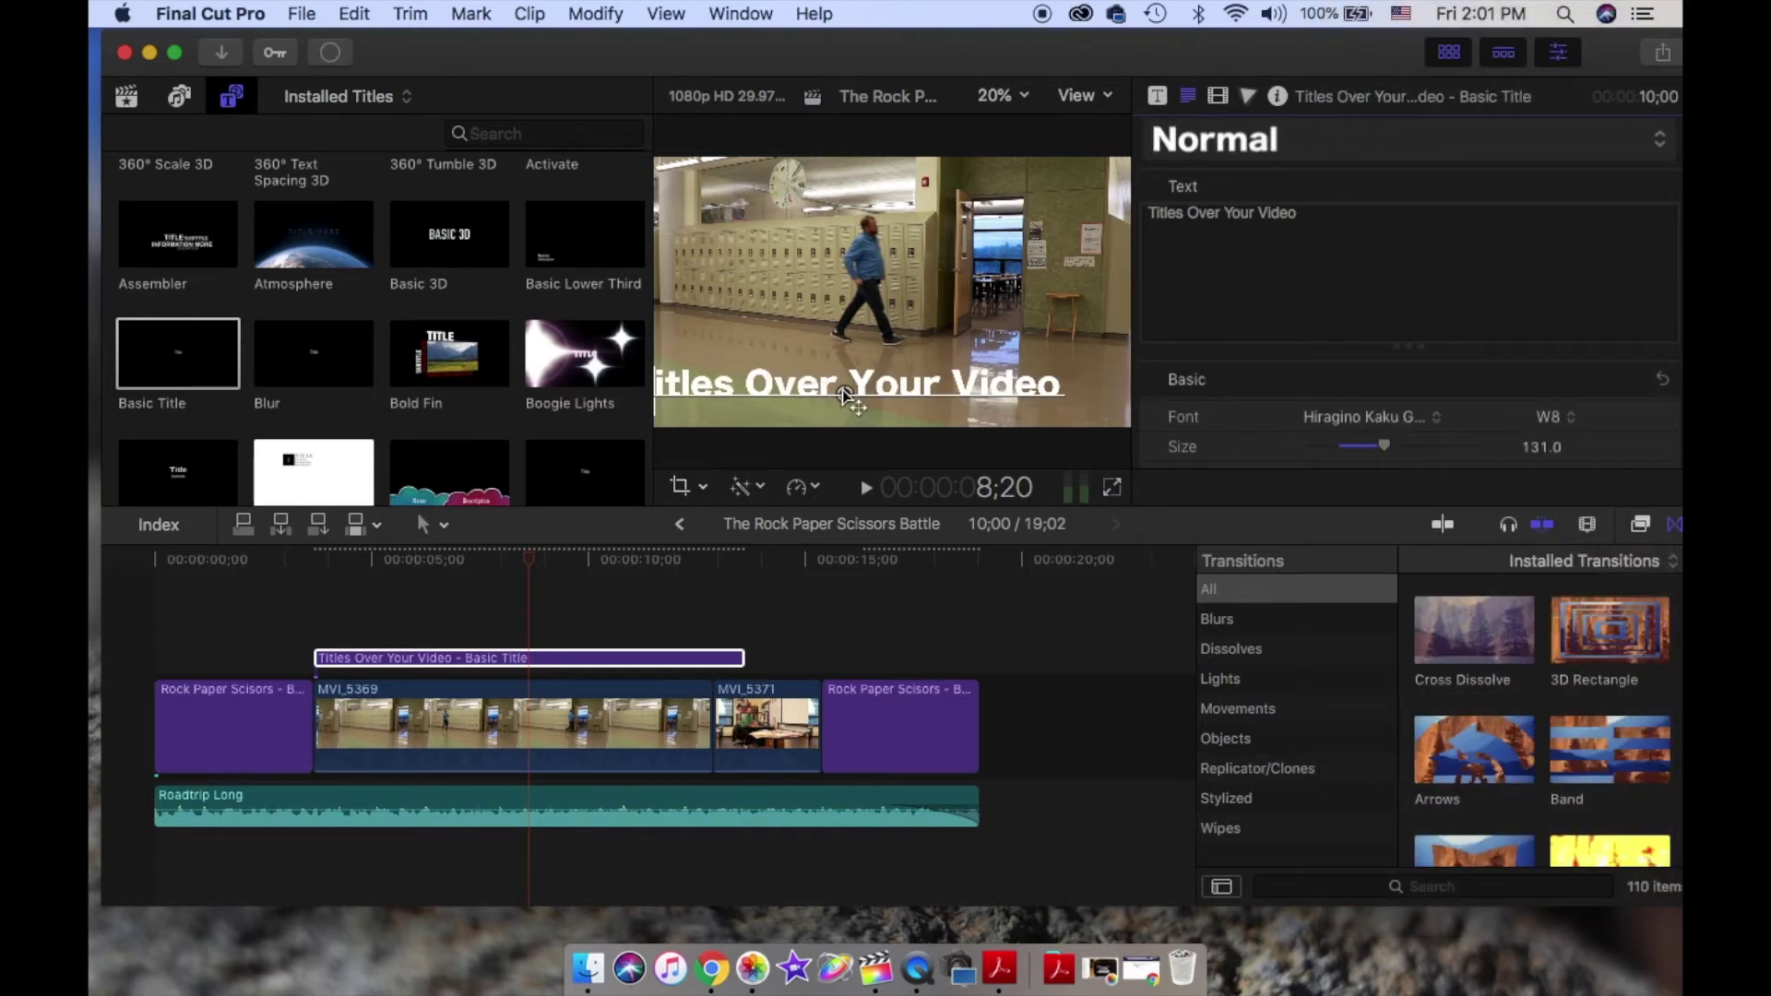
- Nudge the title right, shrink it to size 107, and play the project to review
{"action": "left_click_drag", "start_coordinate": [848, 400], "coordinate": [883, 399]}
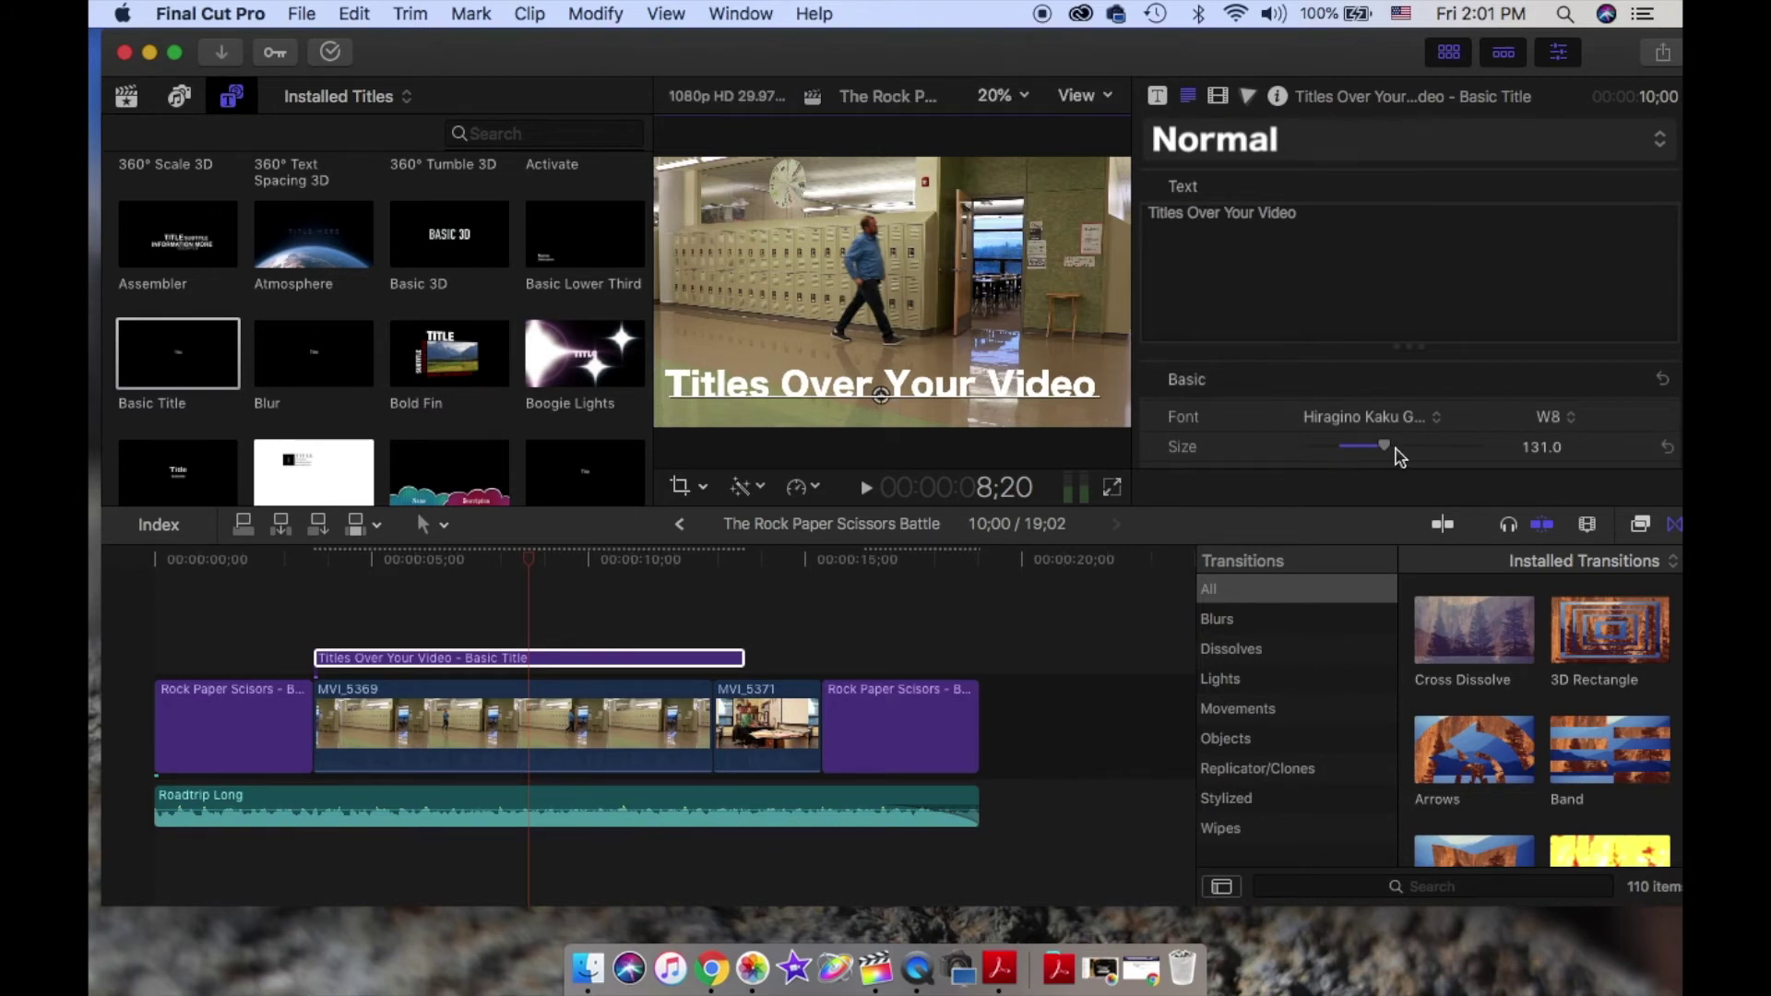
{"action": "left_click_drag", "start_coordinate": [1384, 446], "coordinate": [1381, 456]}
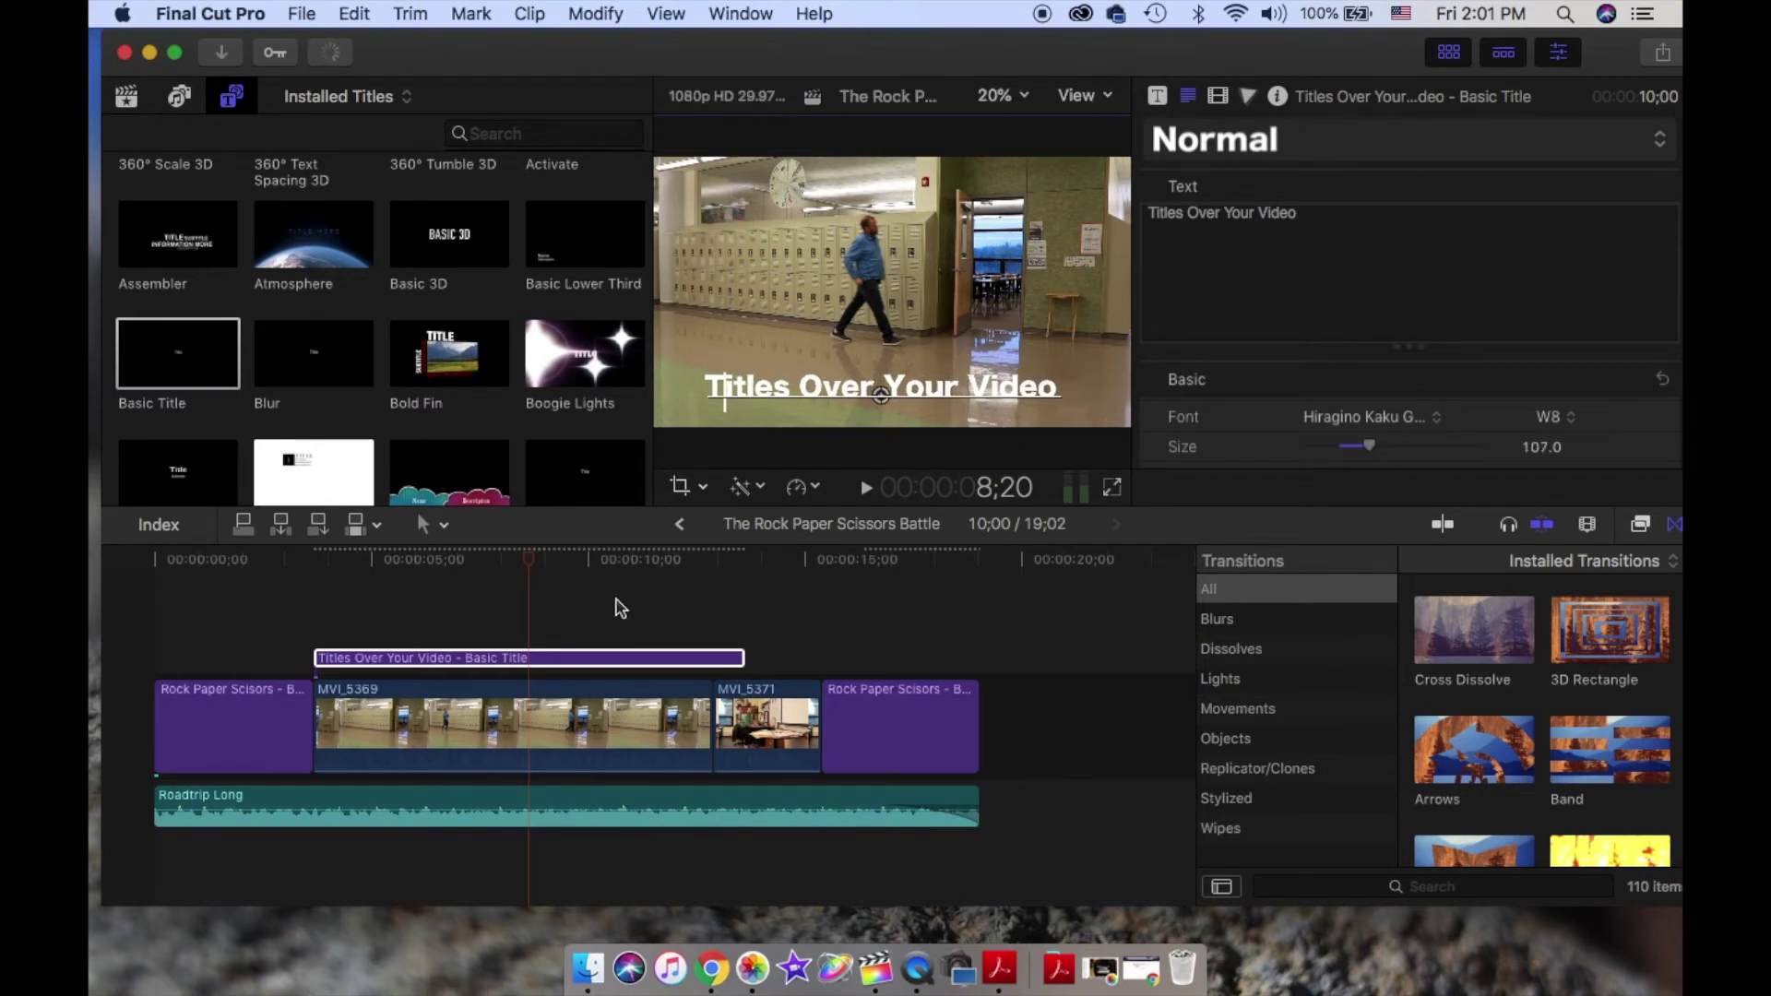
{"action": "left_click", "coordinate": [286, 612]}
{"action": "key", "text": "space"}
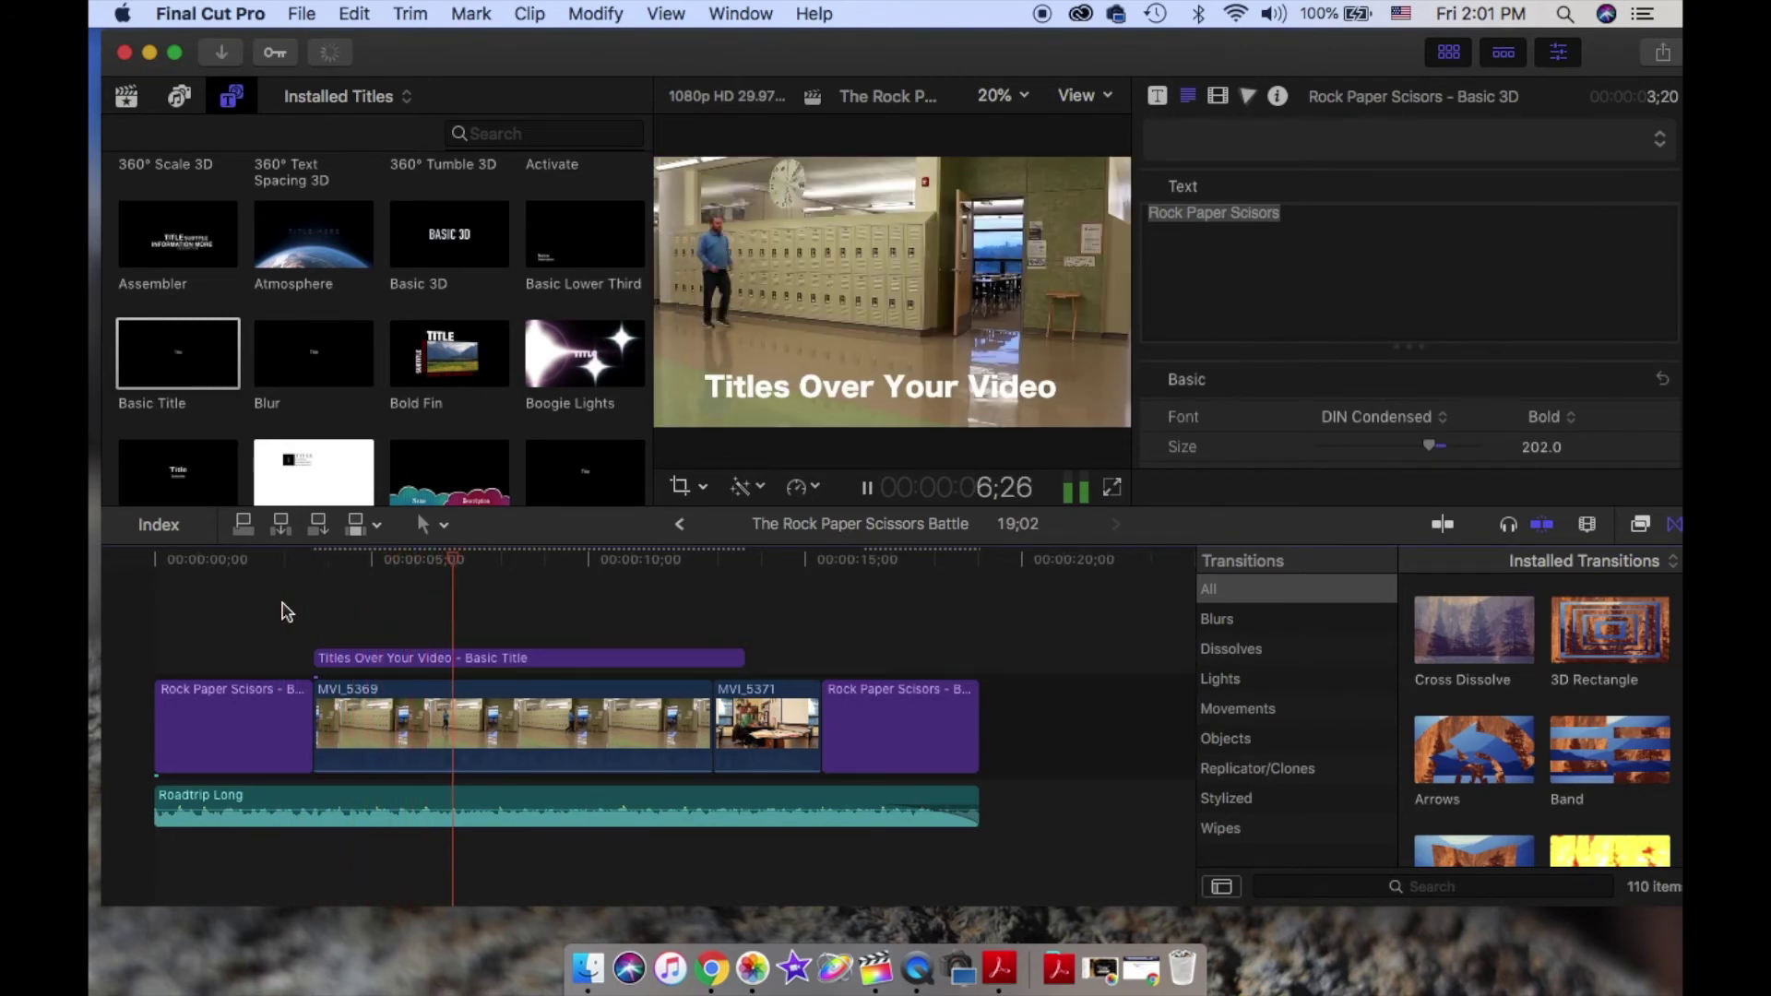
- Pause playback and place a Cross Dissolve on the edit between MVI_5369 and MVI_5371
{"action": "key", "text": "space"}
{"action": "left_click", "coordinate": [324, 658]}
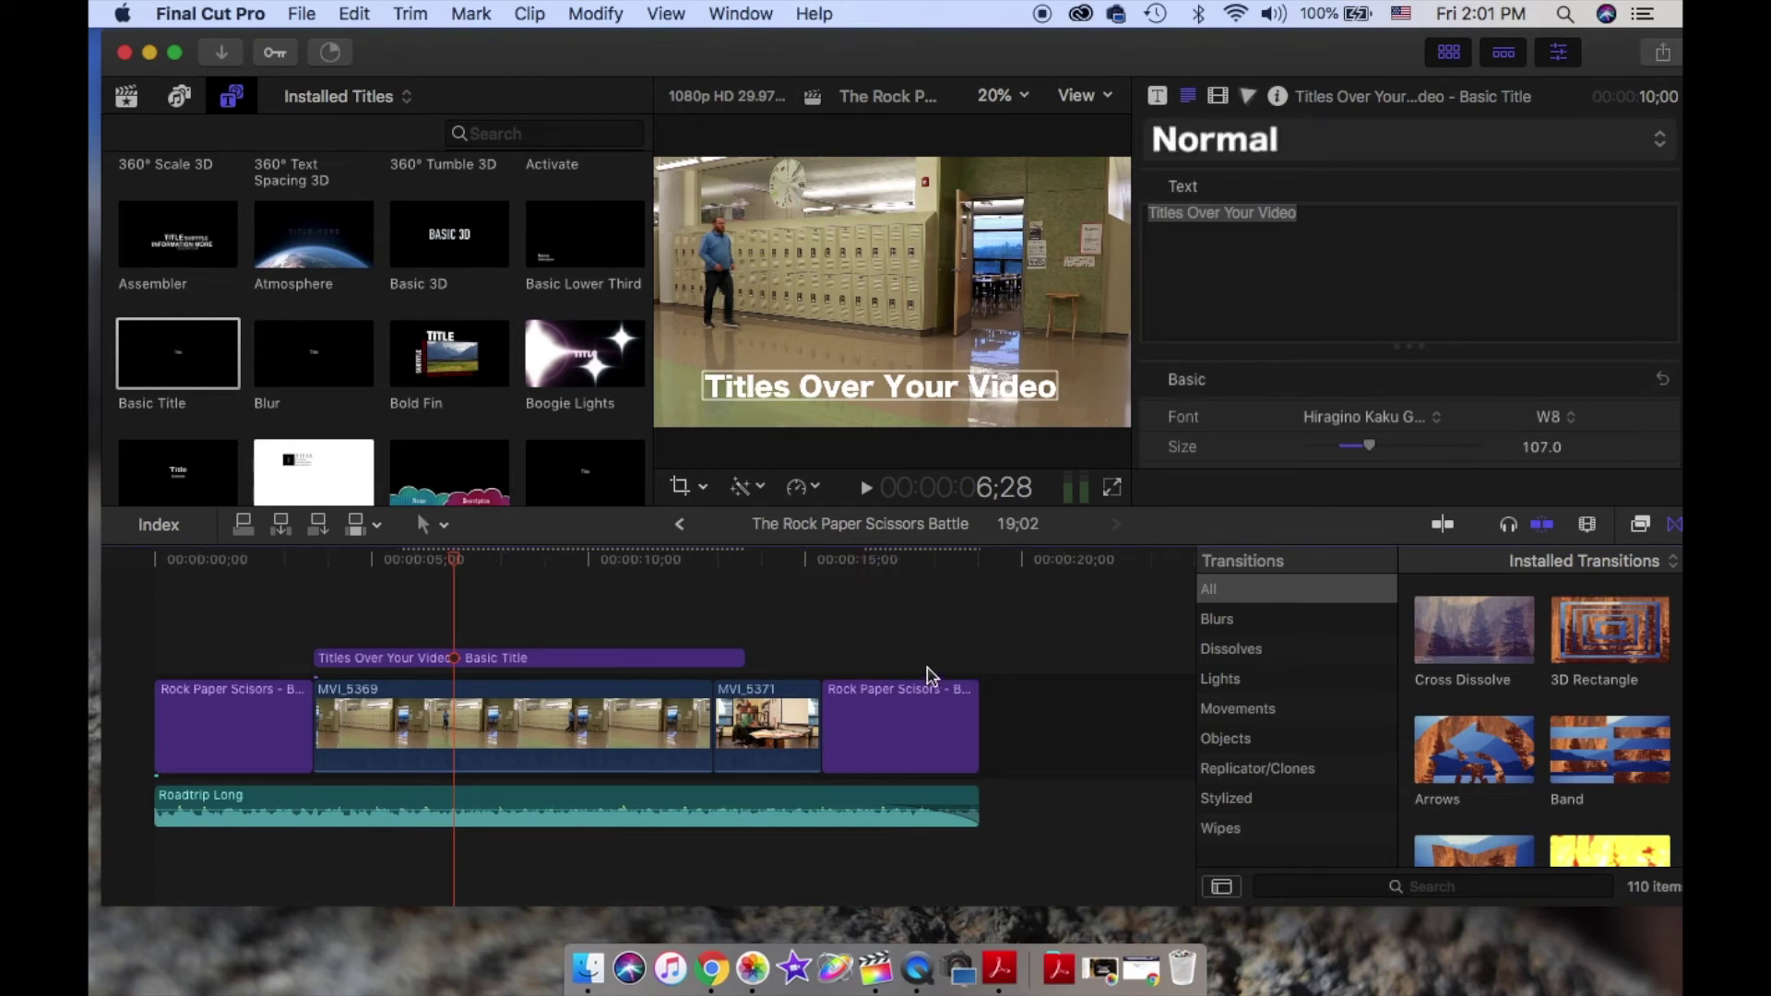
{"action": "left_click_drag", "start_coordinate": [1463, 648], "coordinate": [712, 697]}
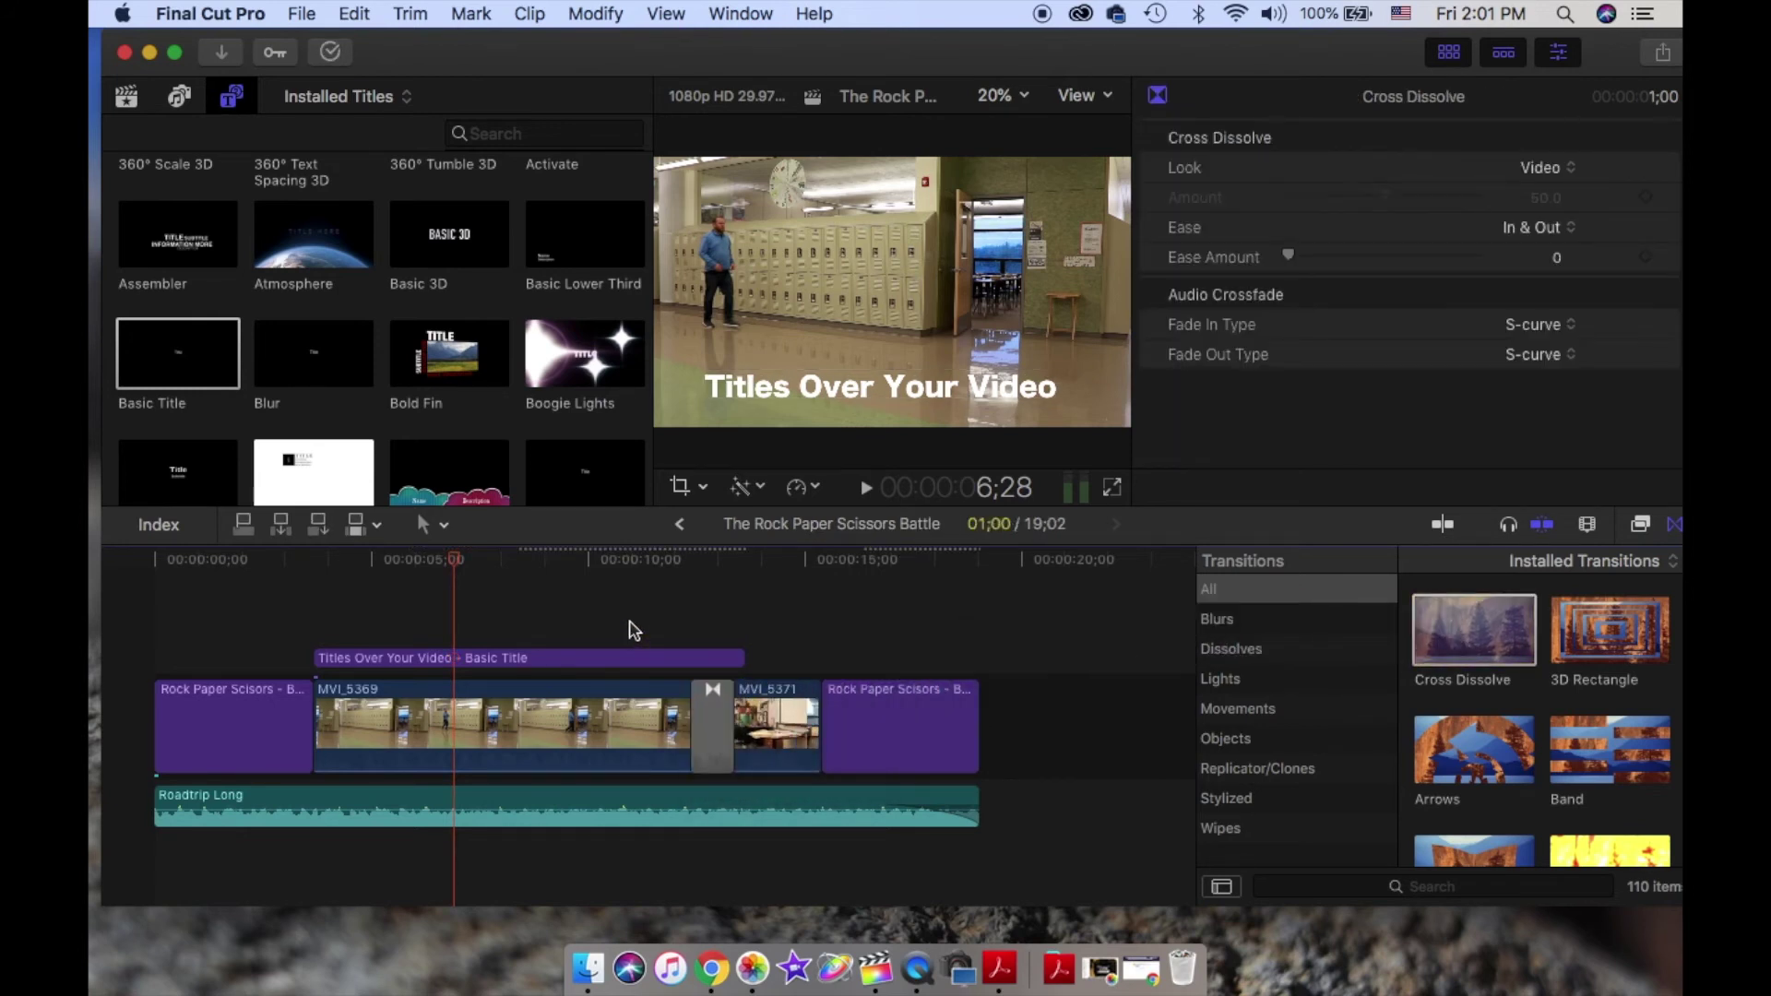
{"action": "left_click", "coordinate": [635, 630]}
{"action": "key", "text": "space"}
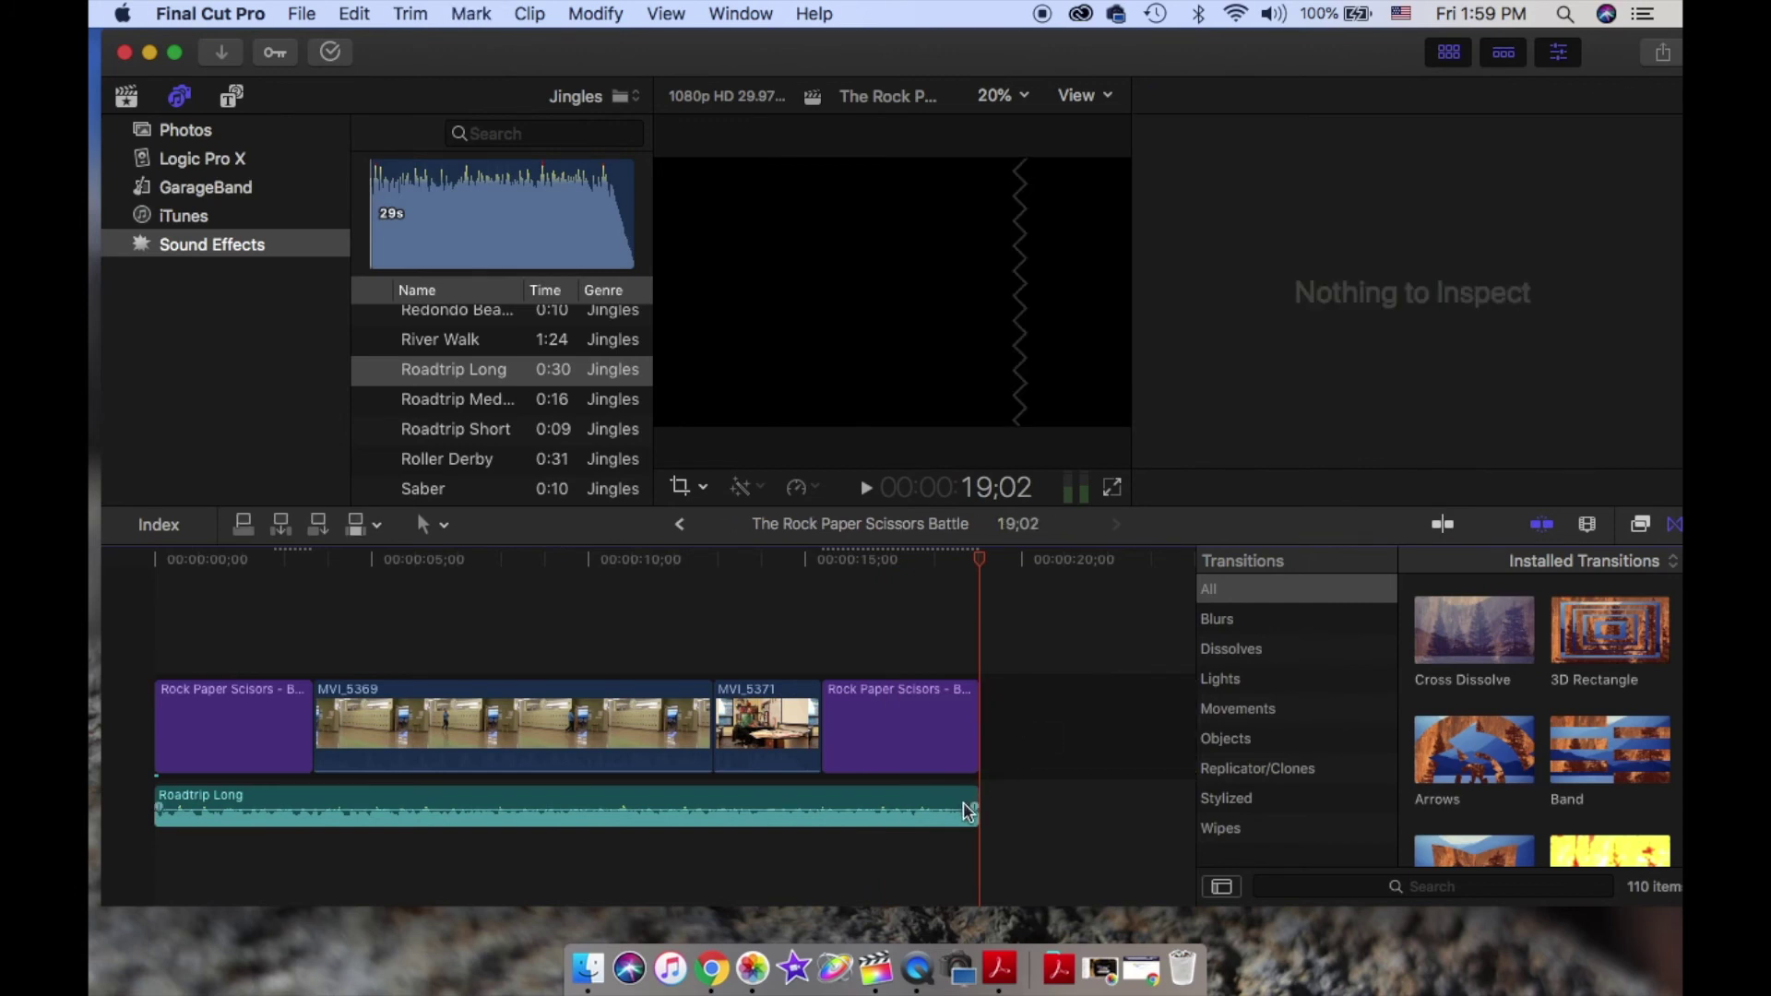
- Drag the Roadtrip Long clip's end fade handle left to fade the music out
{"action": "left_click_drag", "start_coordinate": [973, 808], "coordinate": [875, 799]}
{"action": "left_click", "coordinate": [247, 600]}
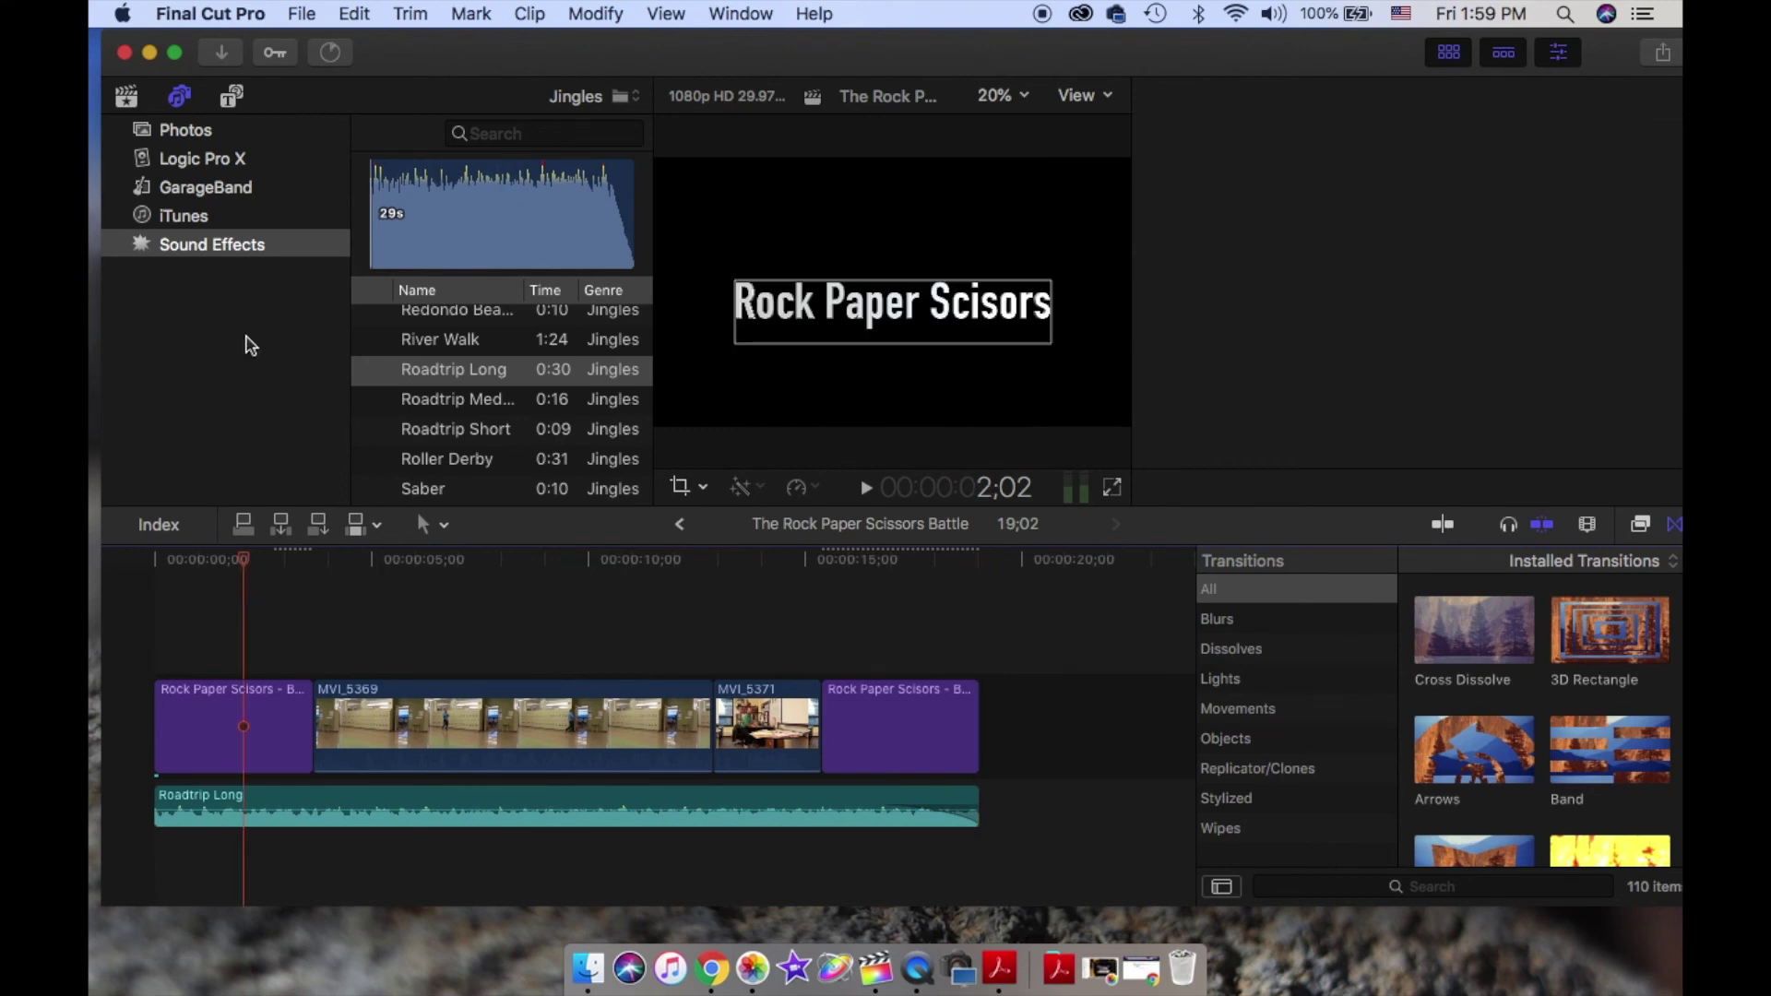